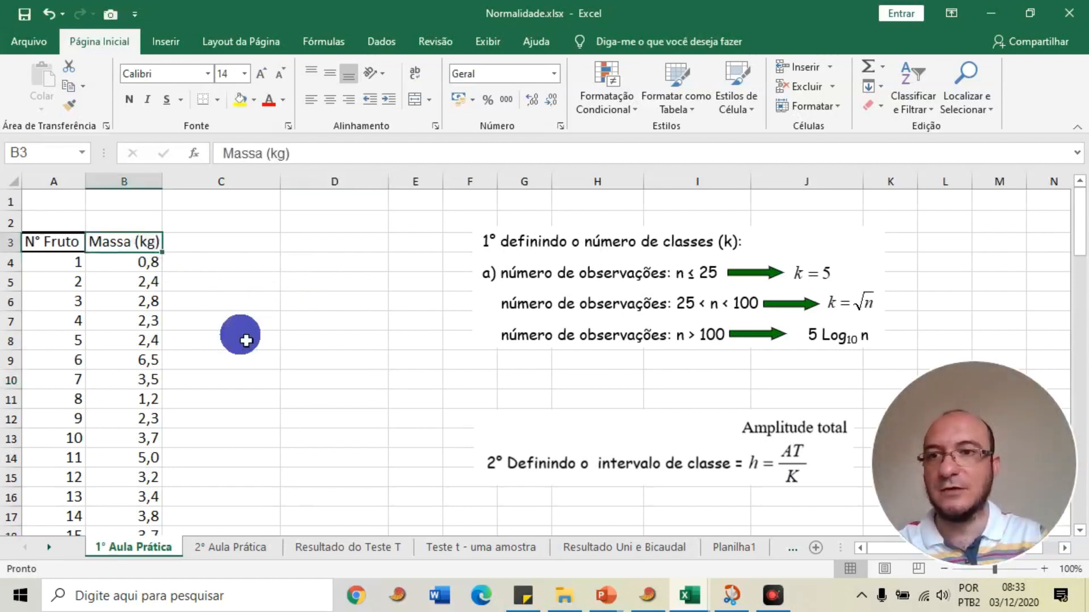
Insert a histogram of the Massa (kg) column and place it beside the data's last rows
key("ctrl+shift+Down")
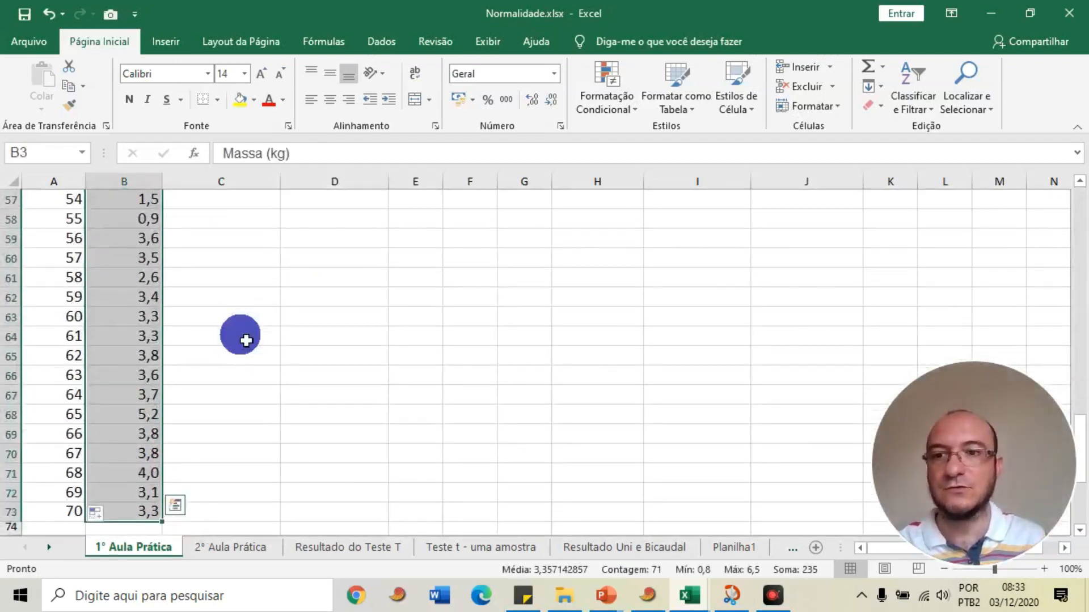
left_click(175, 39)
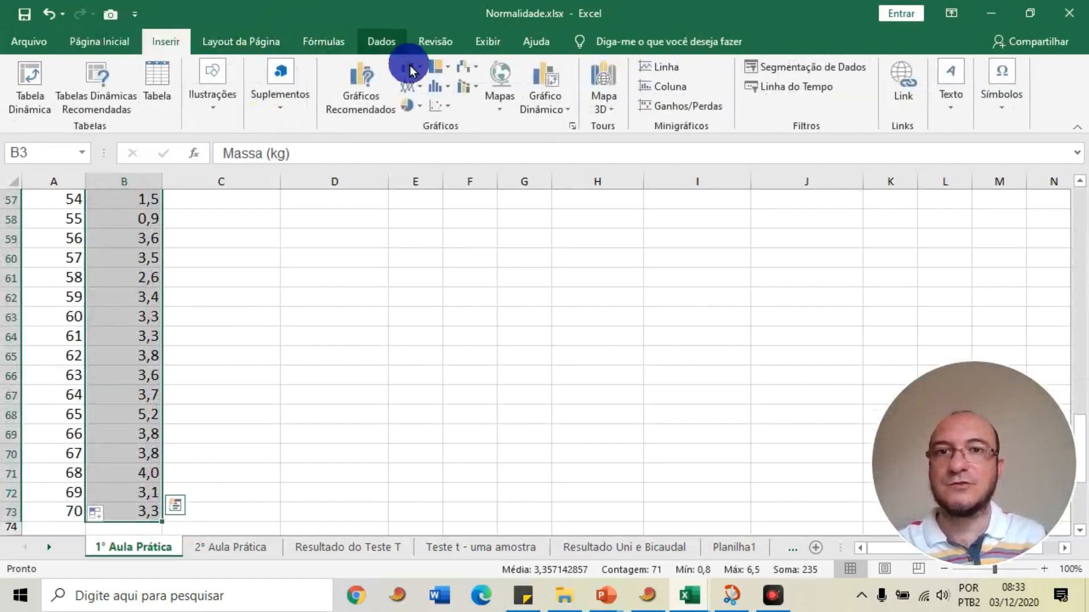
left_click(438, 92)
left_click(446, 137)
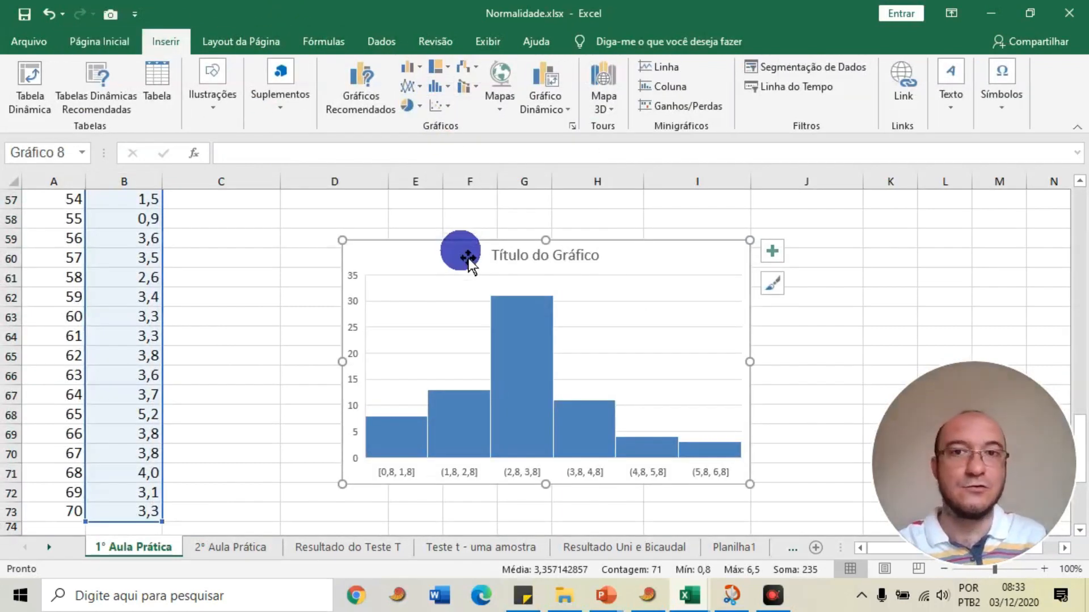
left_click_drag(461, 252, 427, 228)
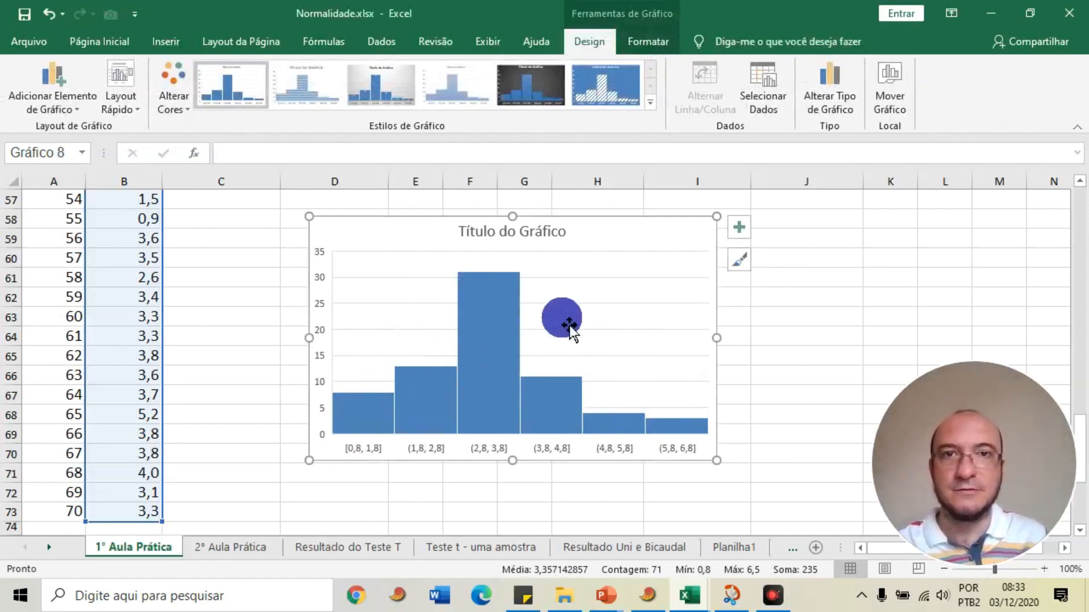
mouse_move(423, 385)
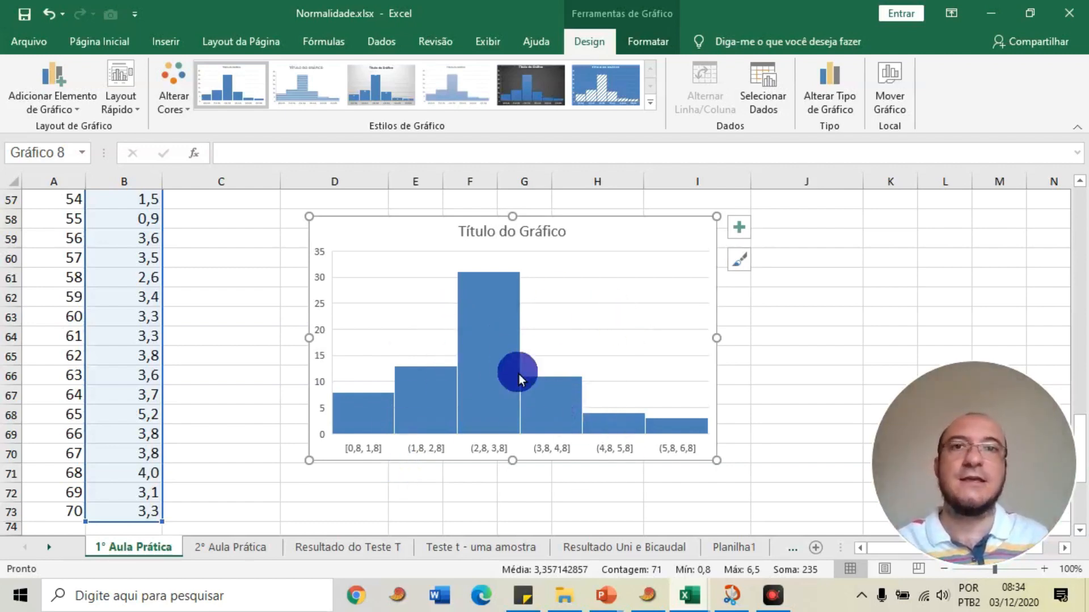
mouse_move(519, 374)
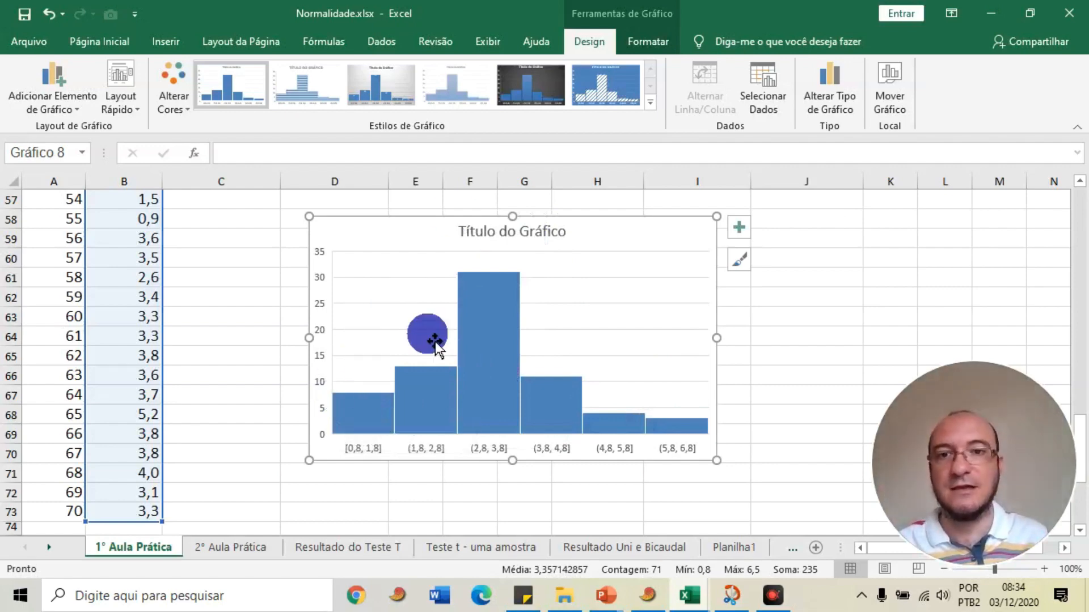
mouse_move(665, 424)
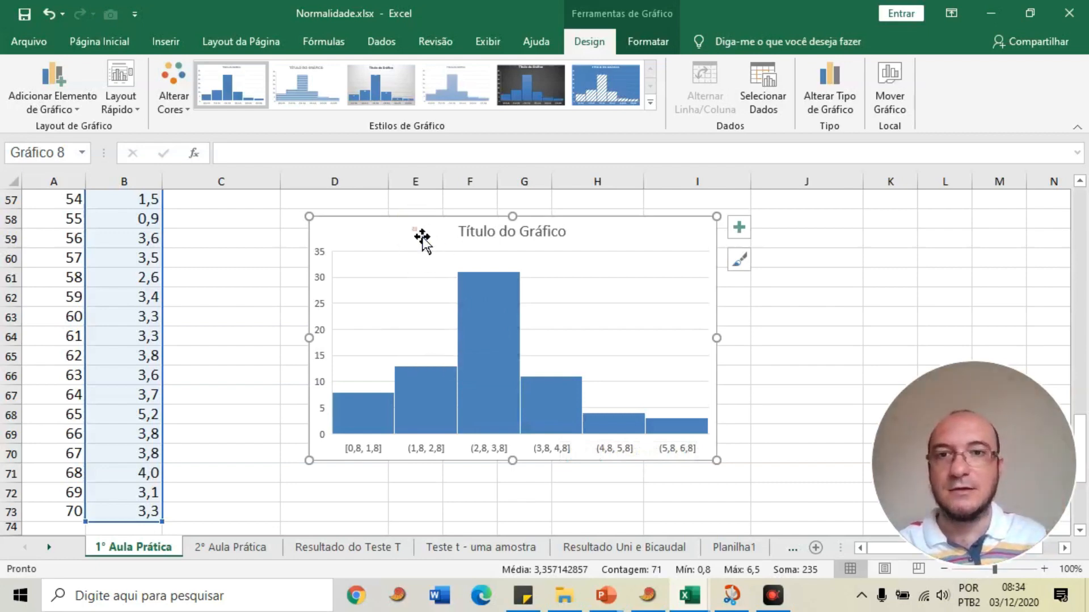
Delete the histogram and return to the start of the data table
key("Delete")
scroll(421, 234, "up", 14)
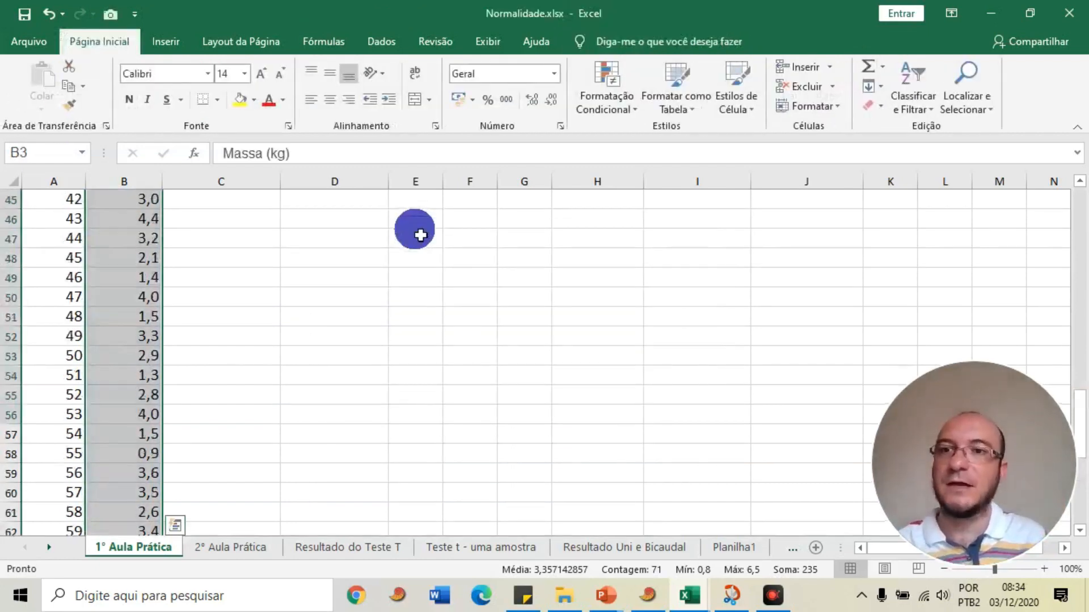
scroll(420, 234, "up", 5)
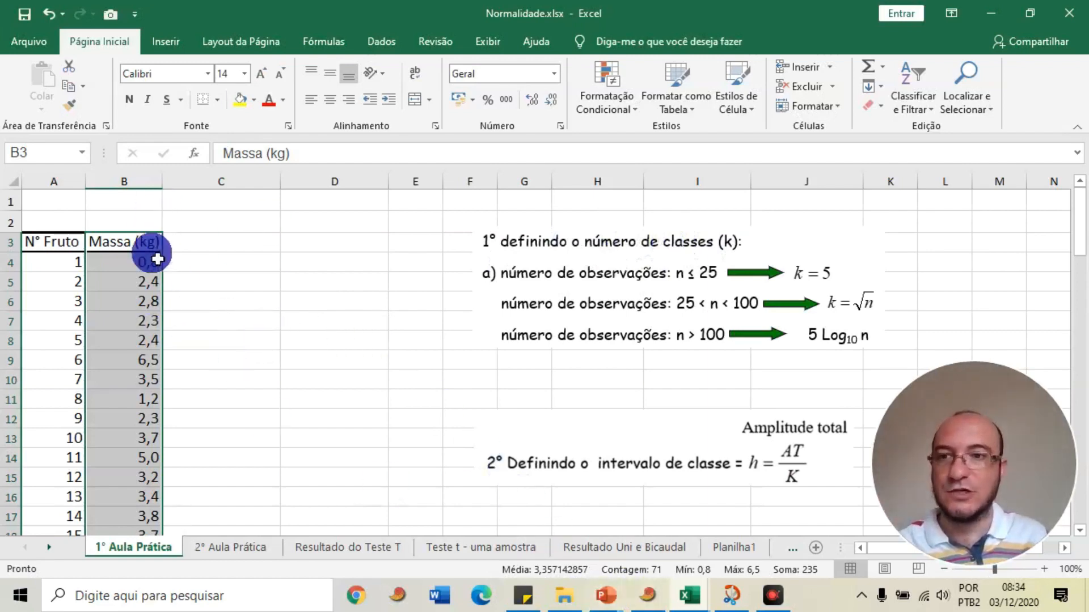
Select the mass values in B4:B73 to check the number of observations
left_click(139, 266)
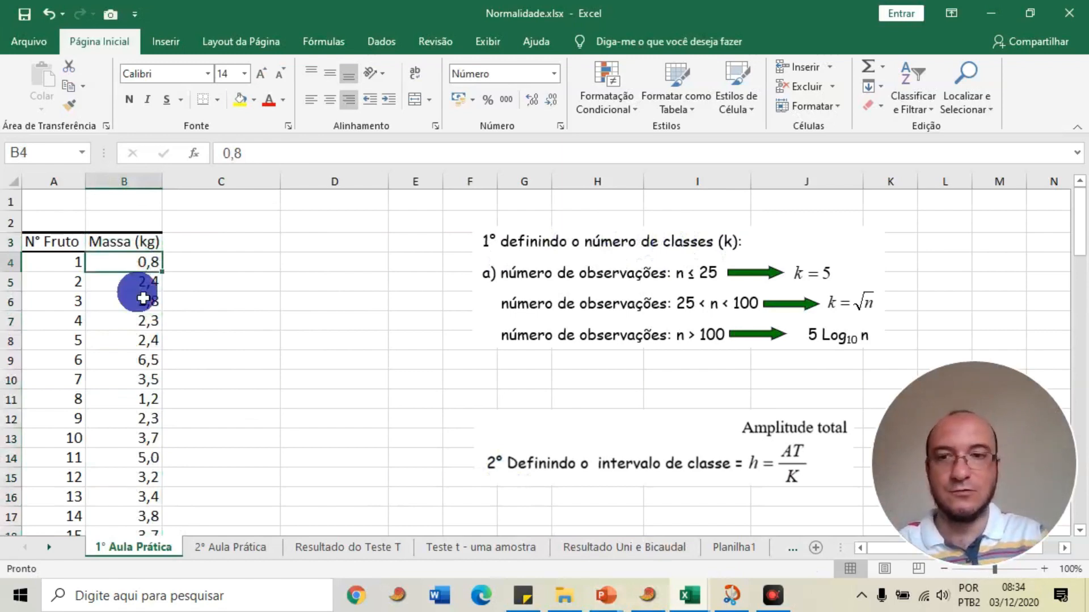
key("ctrl+shift+Down")
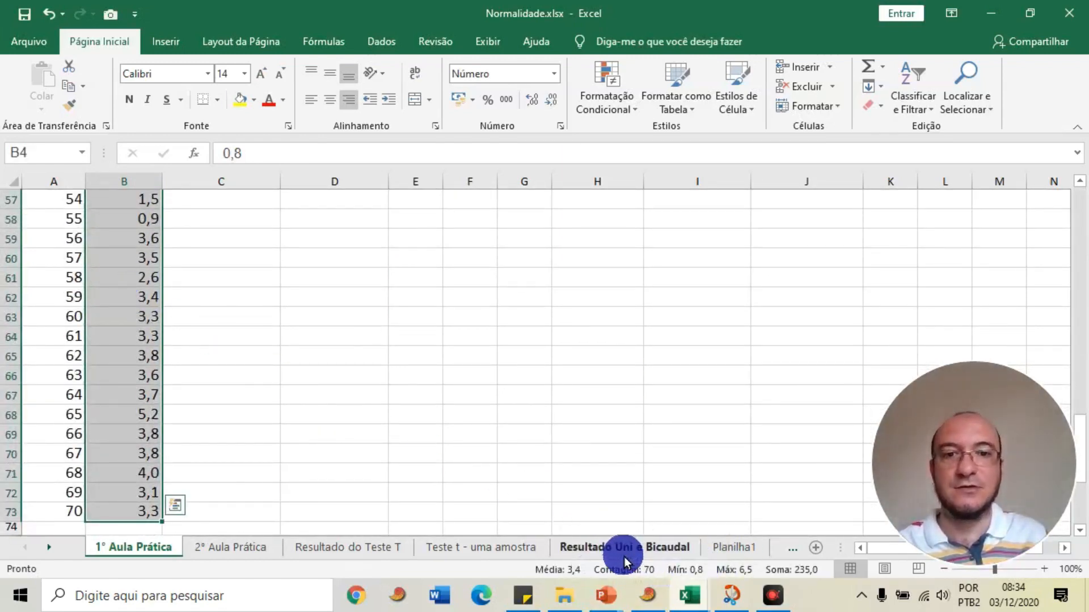
scroll(355, 417, "up", 19)
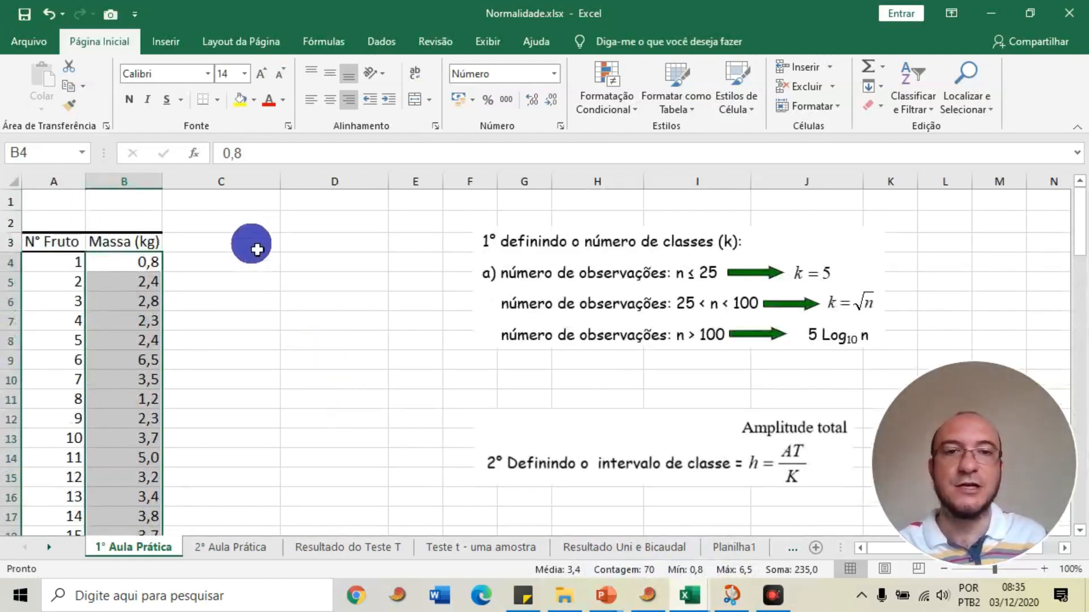
Enter the label "Definir o n° de classes" in cell D4
left_click(274, 261)
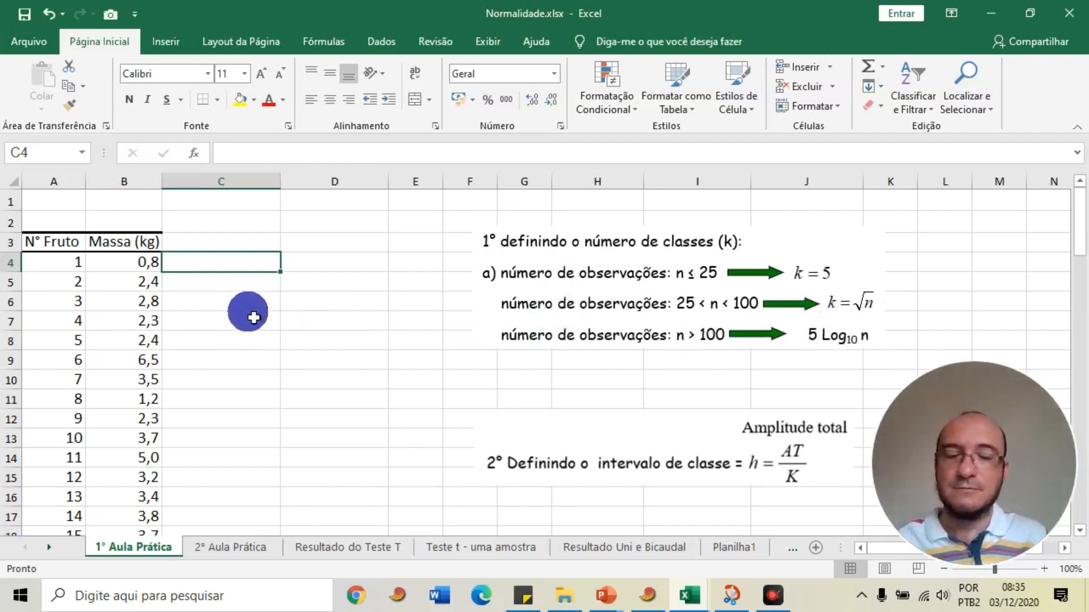
left_click(309, 275)
type("Def")
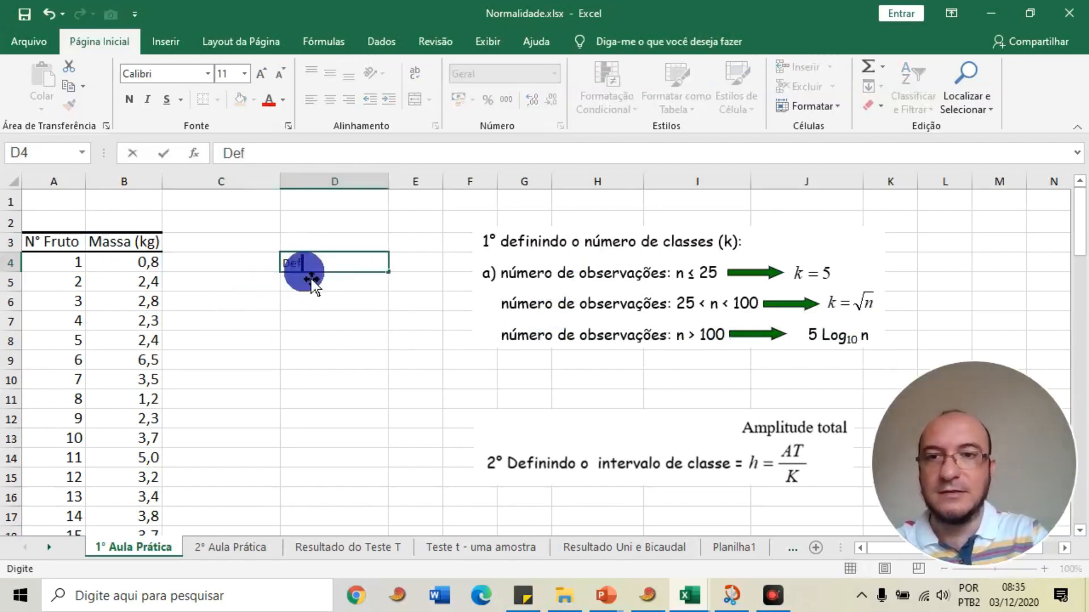
type("inir o")
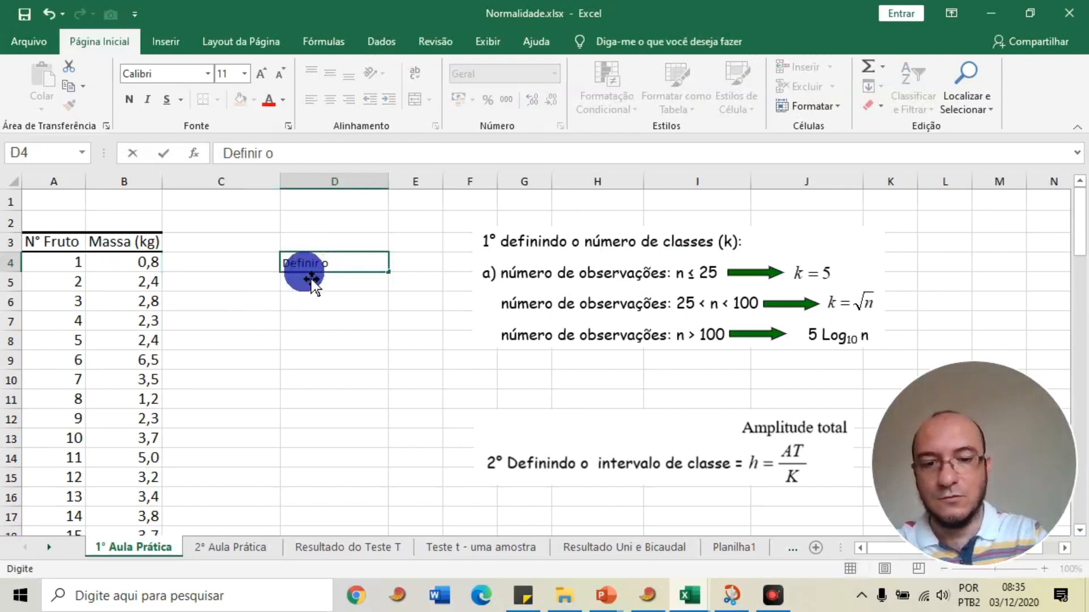
type(" n° de classes")
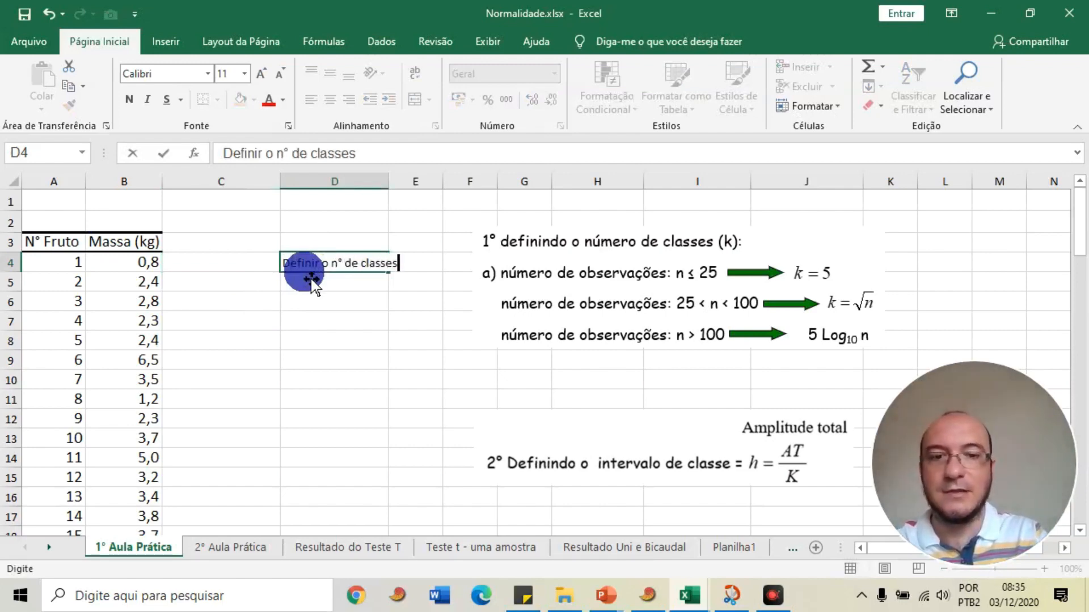
key("Return")
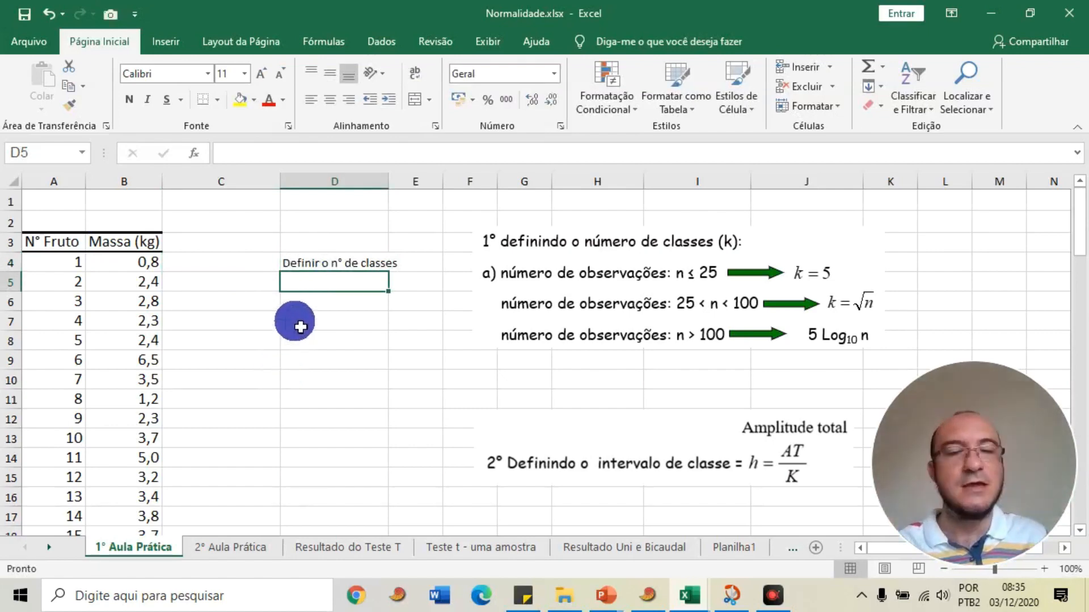
Set the font size of columns D to G to 14
left_click_drag(329, 176, 529, 182)
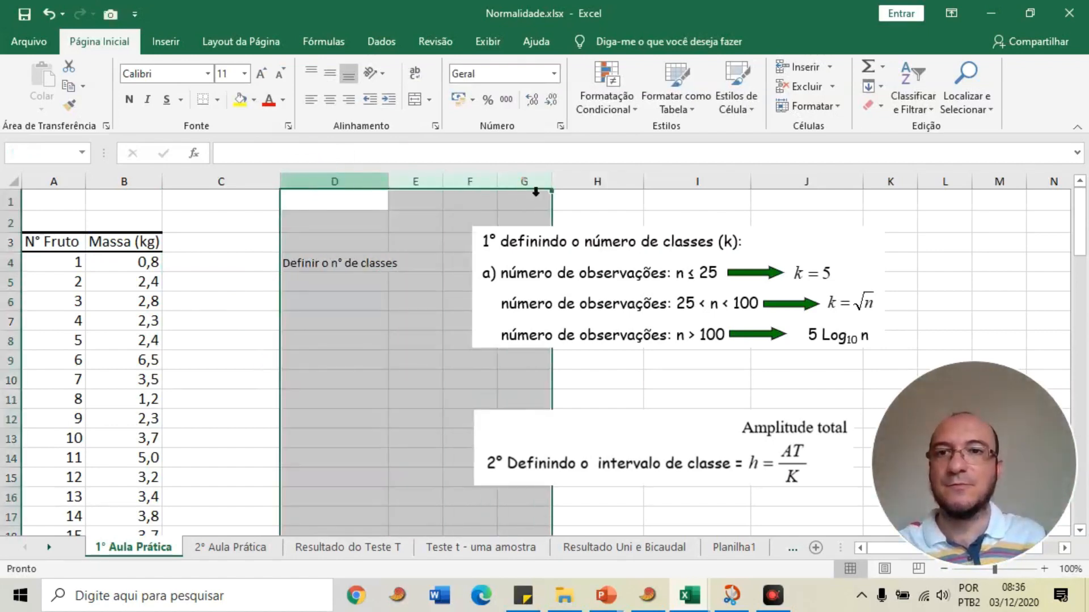
left_click(243, 74)
left_click(225, 174)
left_click(311, 284)
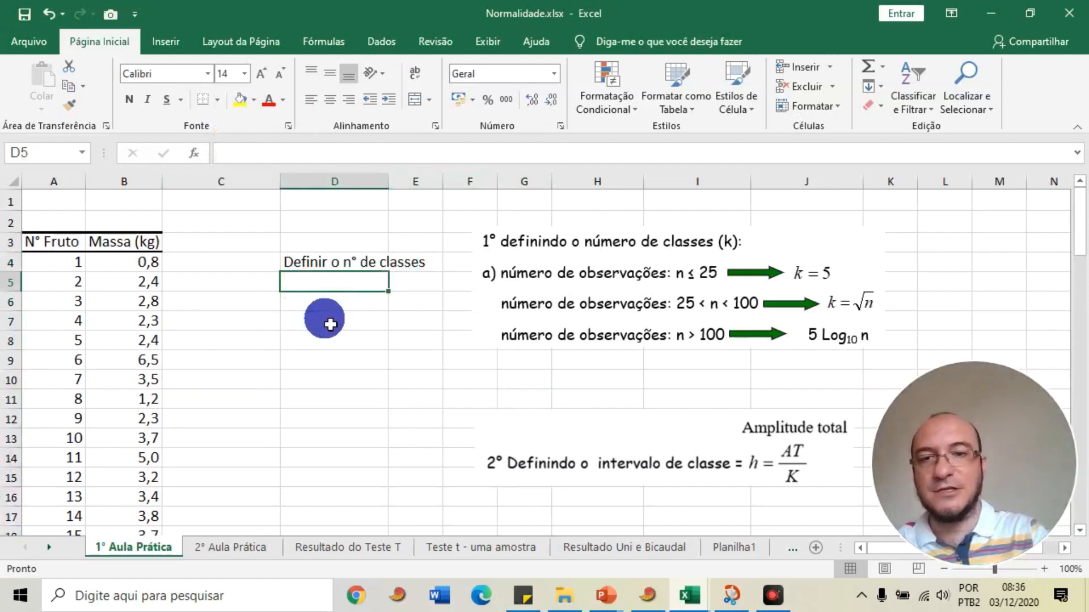
Calculate the number of classes in D5 with the formula =RAIZ(70)
type("=")
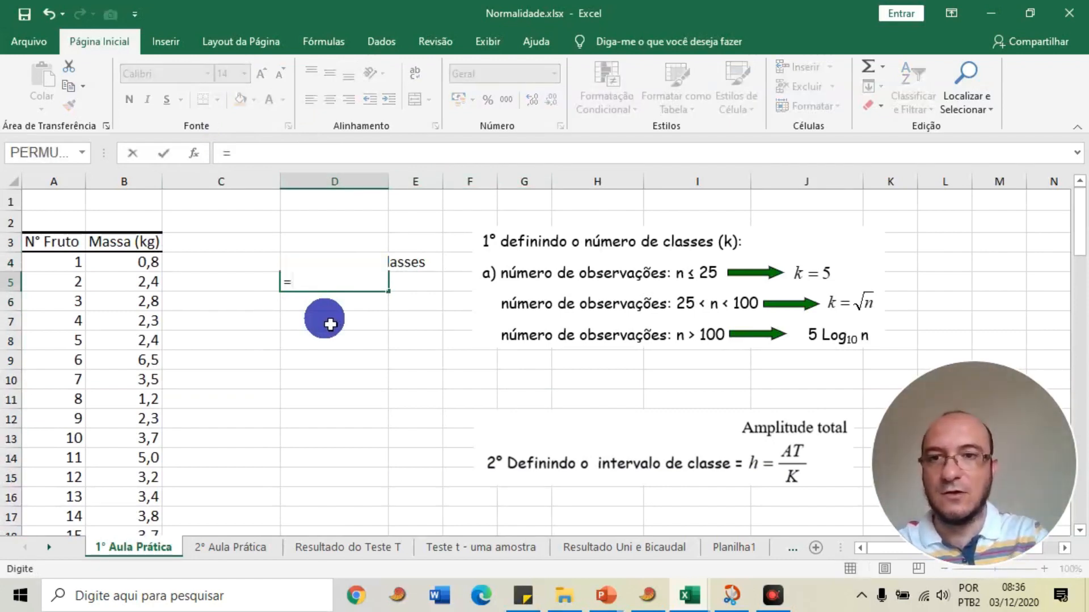
type("raiz")
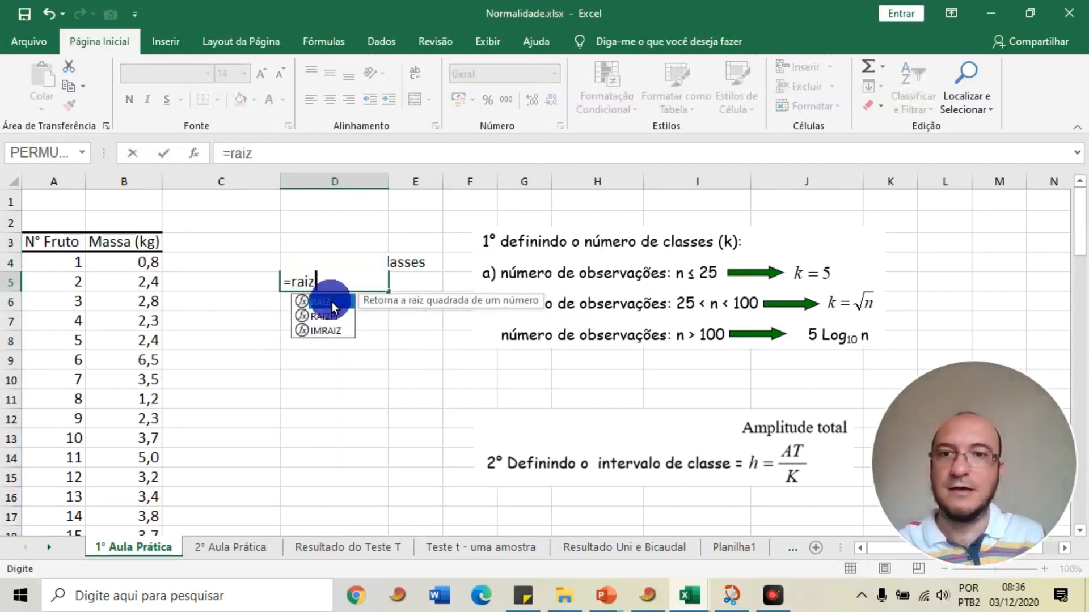
double_click(332, 303)
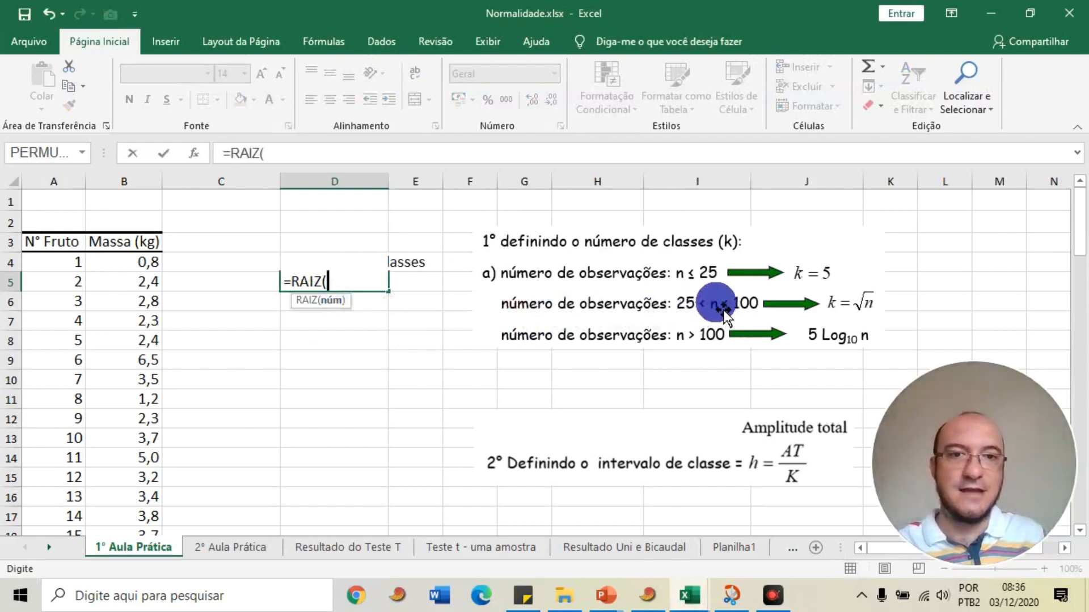
type("70)")
key("Return")
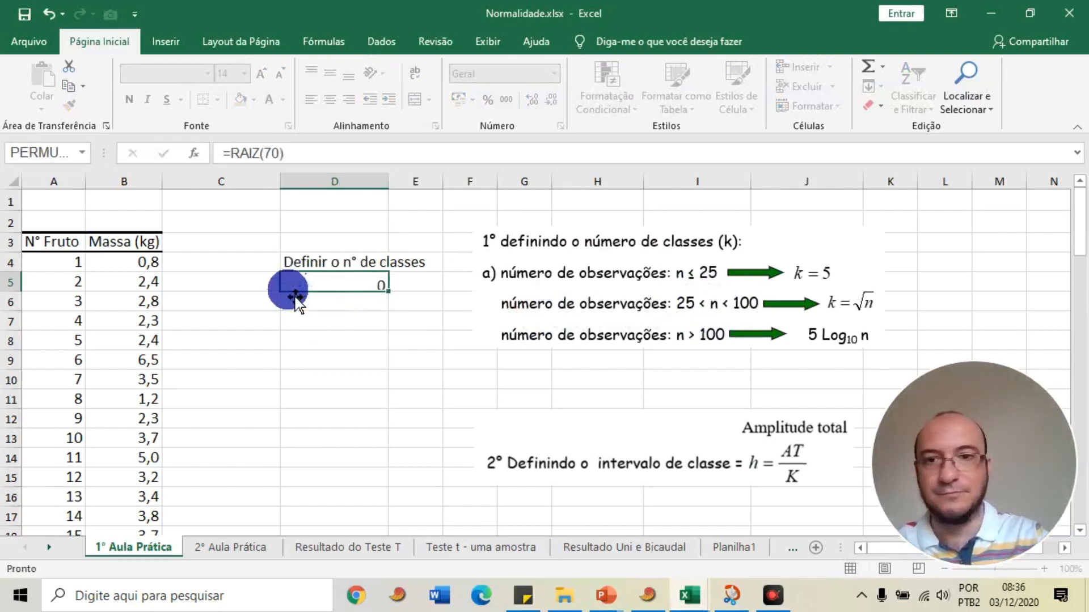
key("Up")
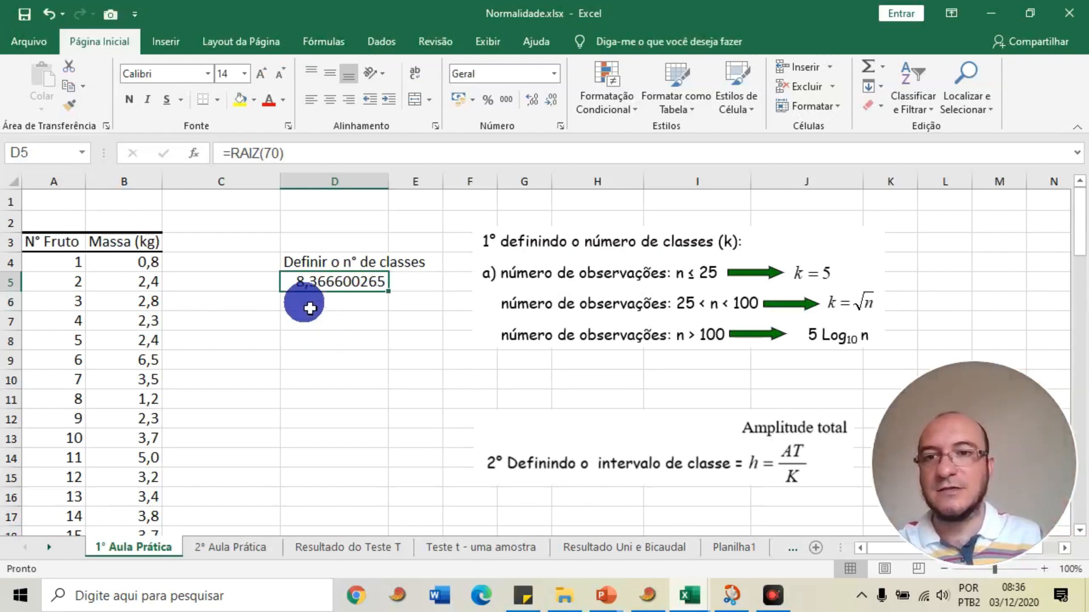
Enter the rounded number of classes, 8, in cell D6
left_click(339, 309)
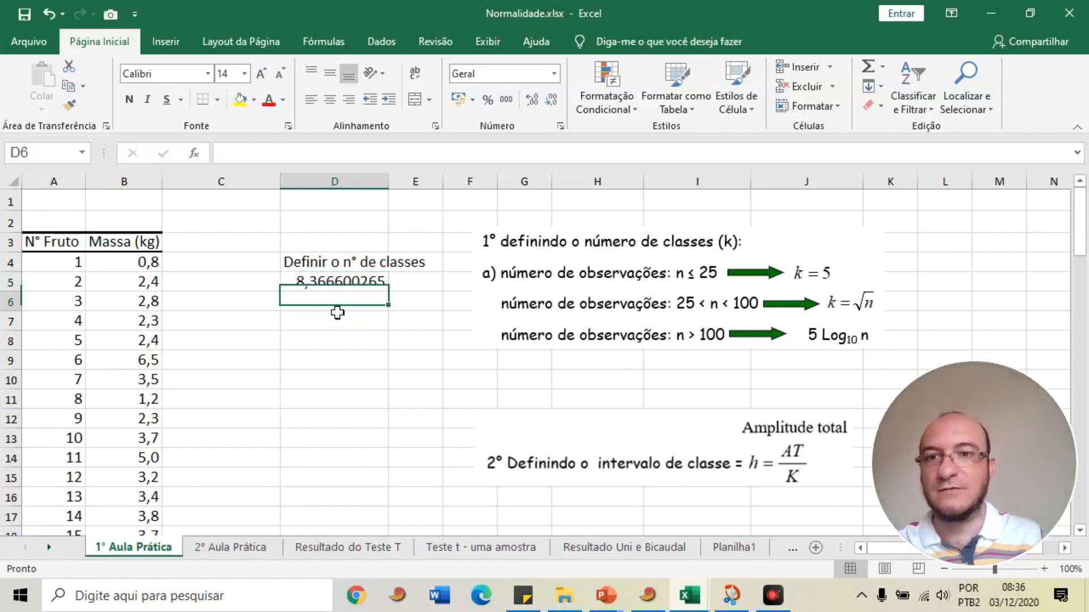
type("8")
key("Return")
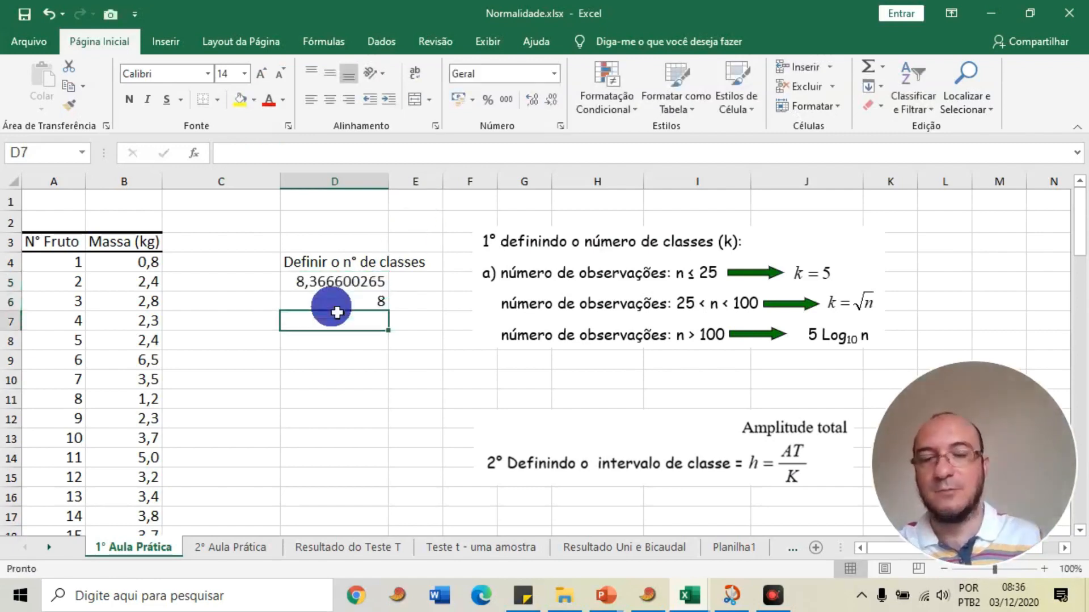
Format the square root result in D5 to show two decimal places
left_click(328, 291)
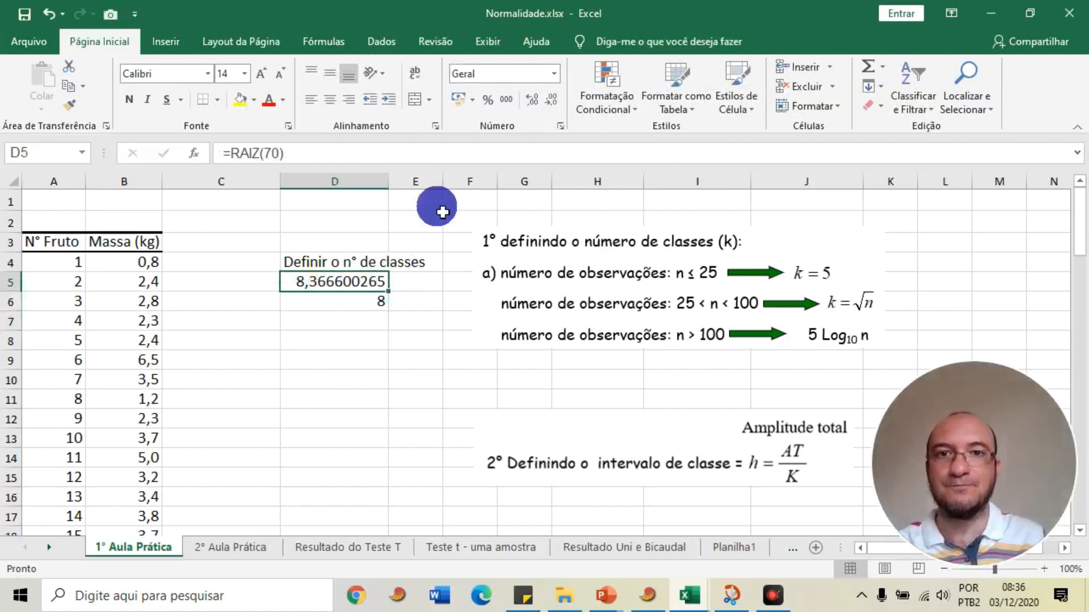
left_click(532, 103)
left_click(551, 100)
left_click(551, 101)
left_click(551, 101)
Narrow column D and fill the rounded class count in D6 with yellow
left_click_drag(396, 182, 369, 191)
left_click(316, 317)
left_click(318, 300)
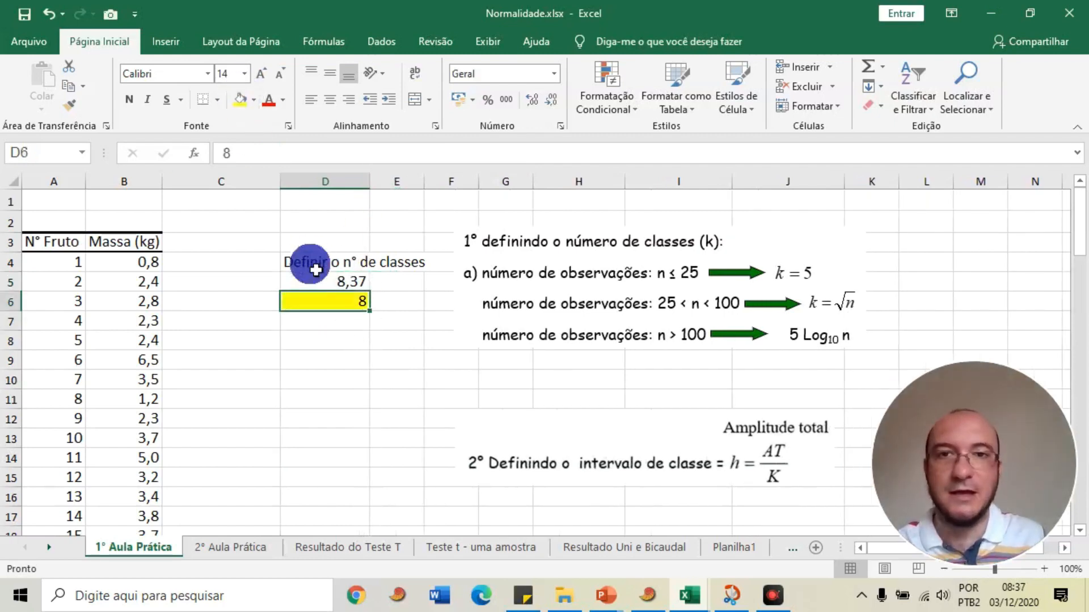
Enter the label "Amplitude total" in cell D9
left_click(307, 379)
left_click(315, 361)
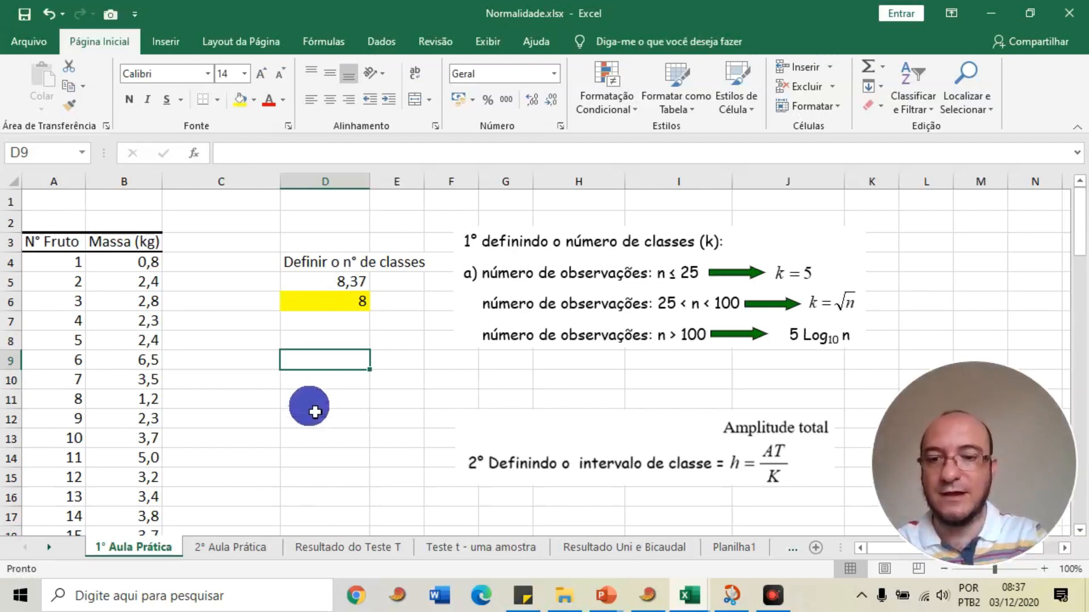
type("Amplitude total")
key("Return")
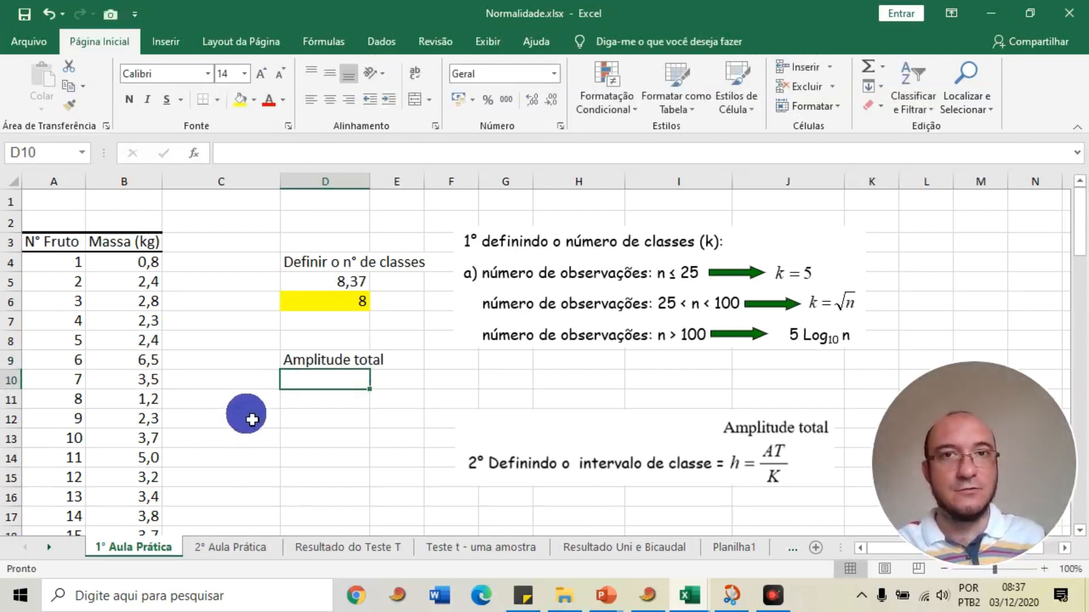
Calculate the maximum fruit mass in cell D10 with MÁXIMO over the range B4:B73
type("=m")
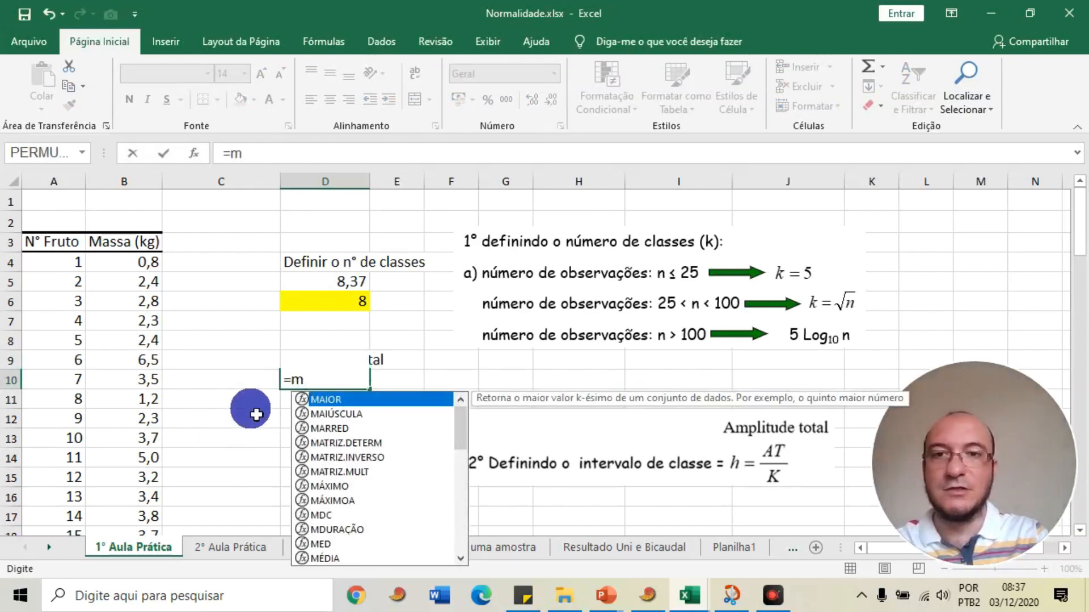
type("áx")
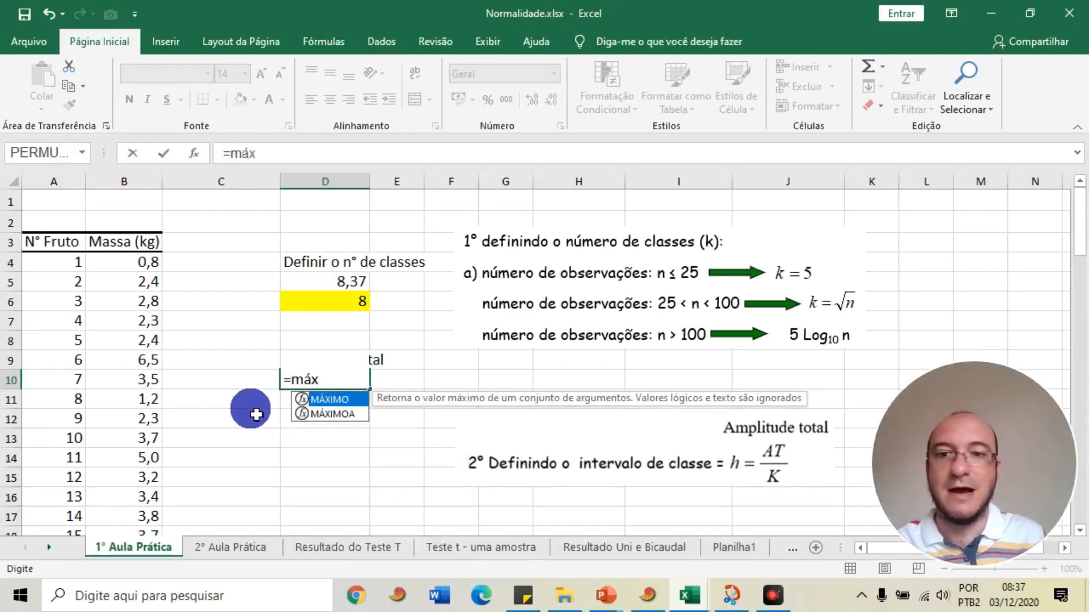
double_click(328, 399)
left_click(149, 264)
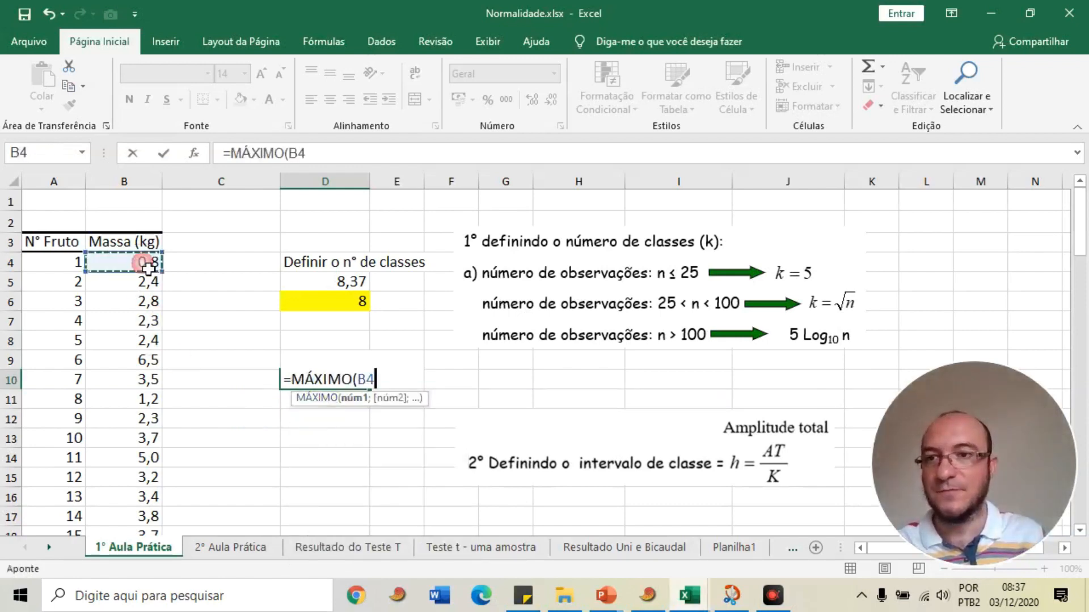
key("ctrl+shift+Down")
key("ctrl+shift+Up")
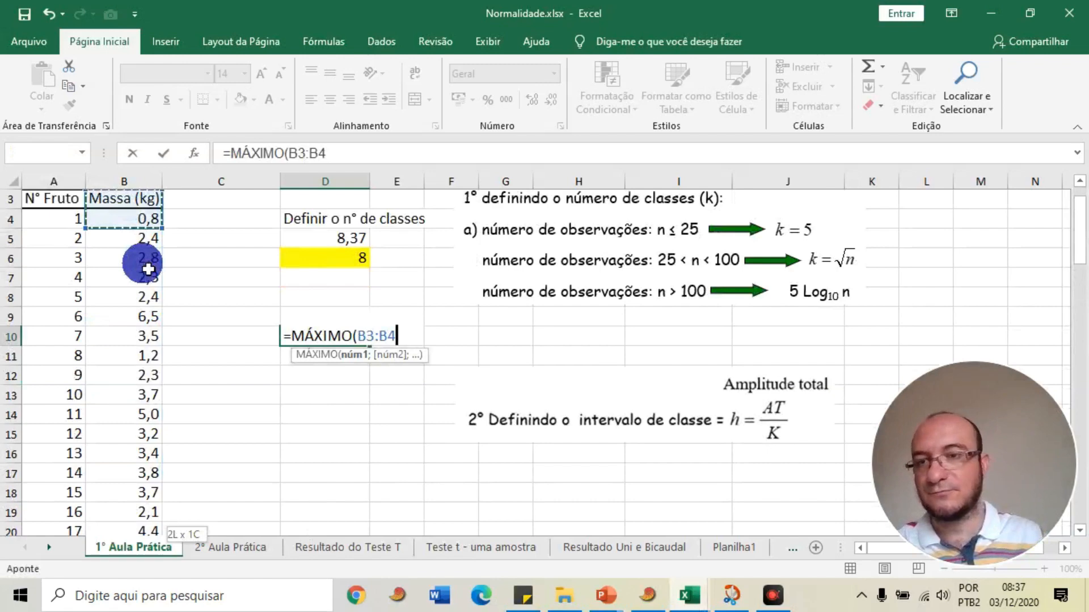
left_click(125, 222)
key("ctrl+shift+Down")
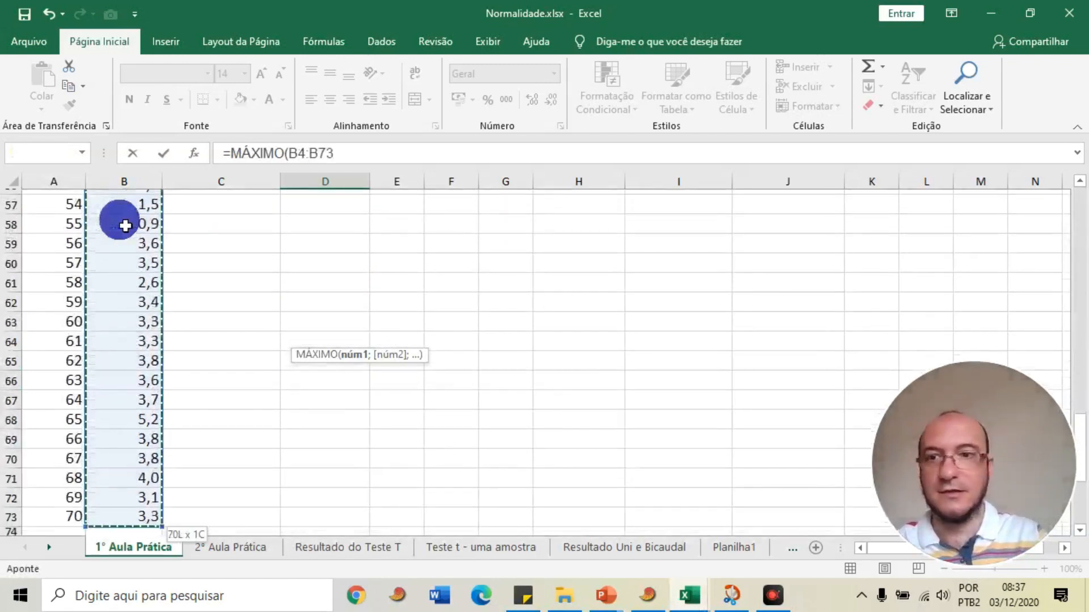
key("Return")
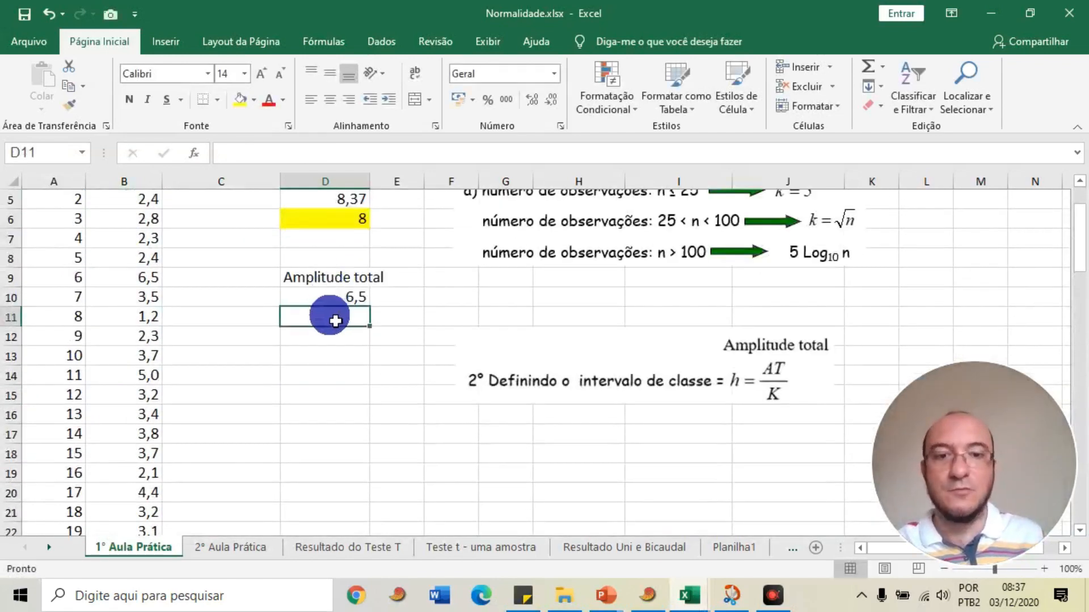
Calculate the minimum fruit mass in cell D11 with MÍNIMO over the range B4:B73
type("=mí")
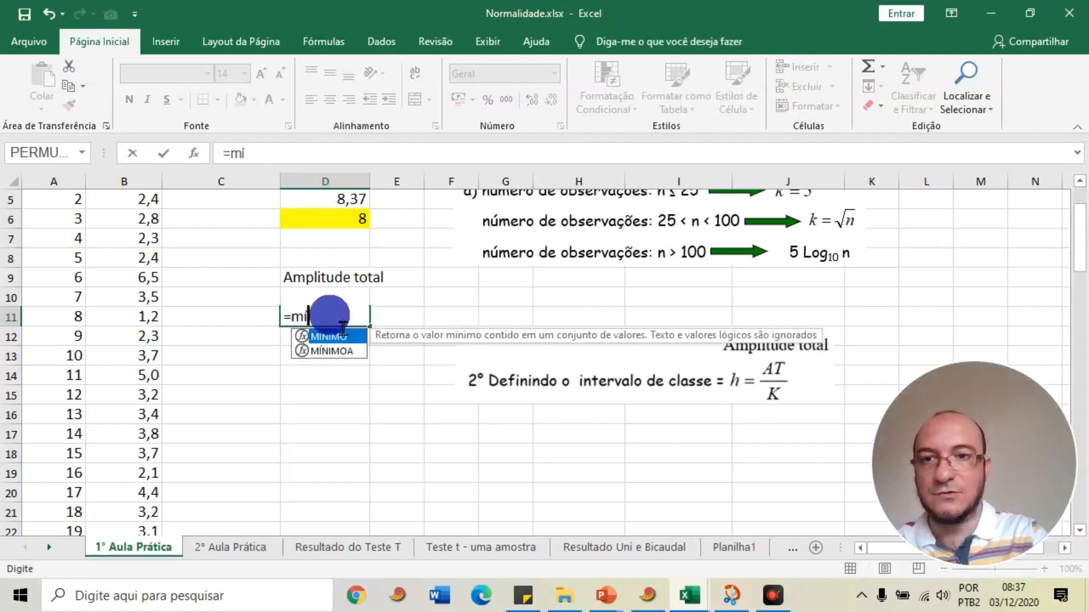
double_click(334, 334)
scroll(151, 360, "up", 2)
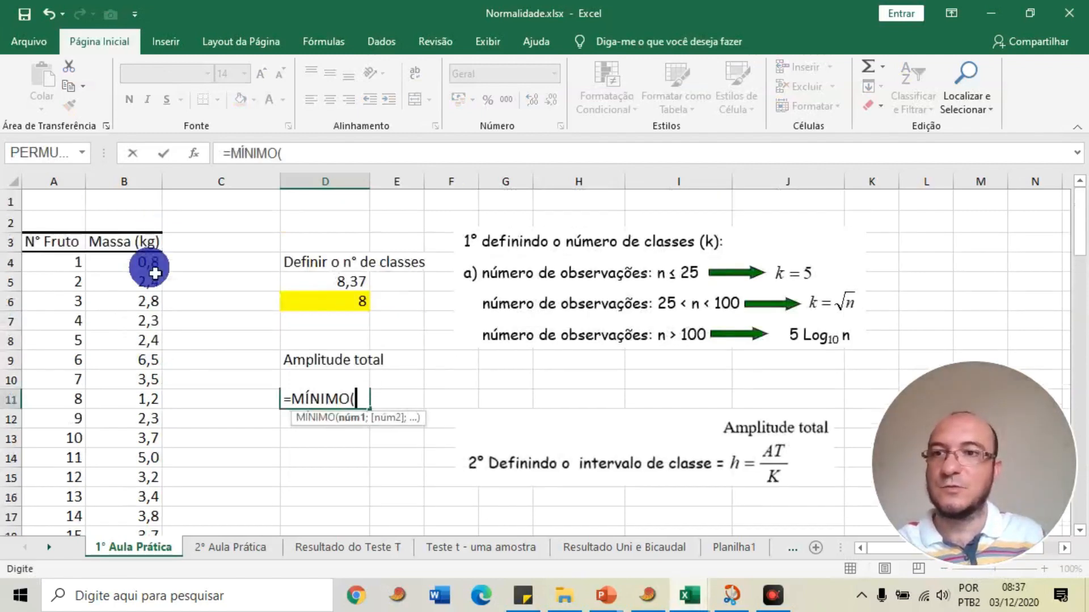
left_click(151, 265)
key("ctrl+shift+Down")
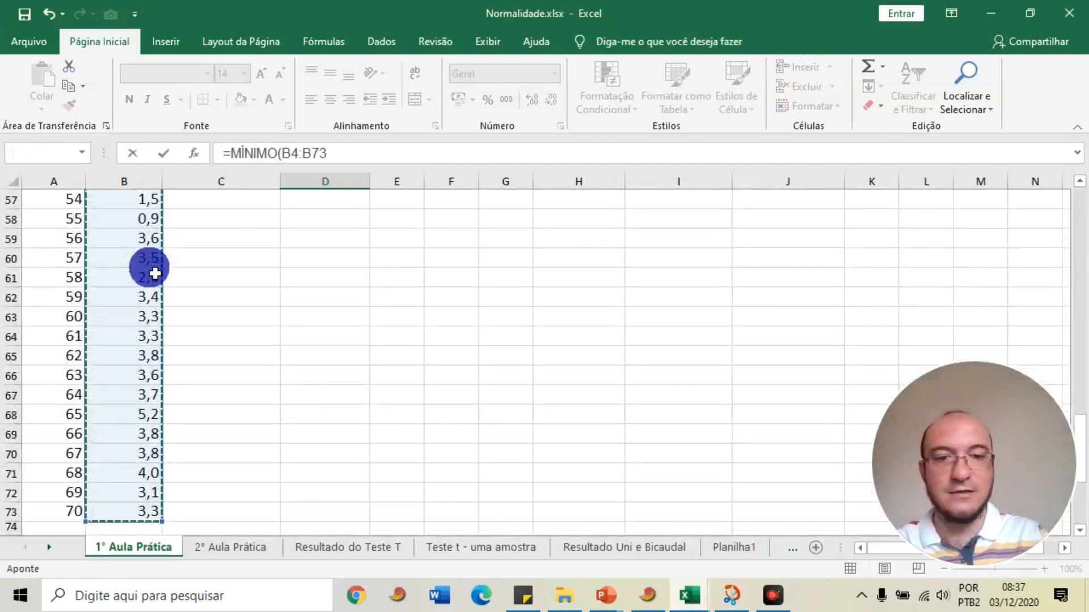
key("Return")
scroll(322, 338, "up", 4)
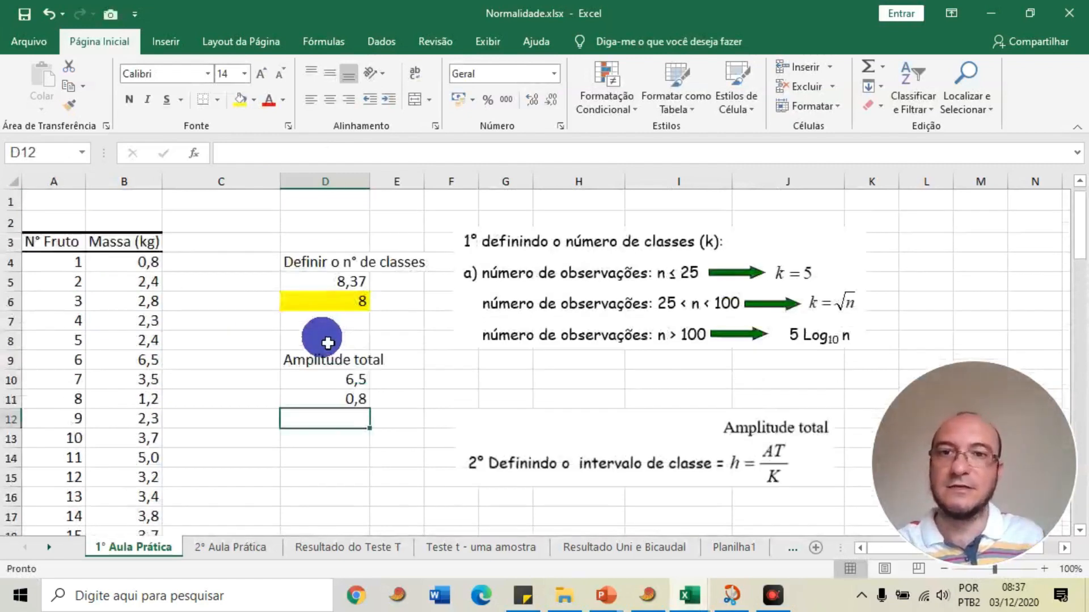
left_click(347, 379)
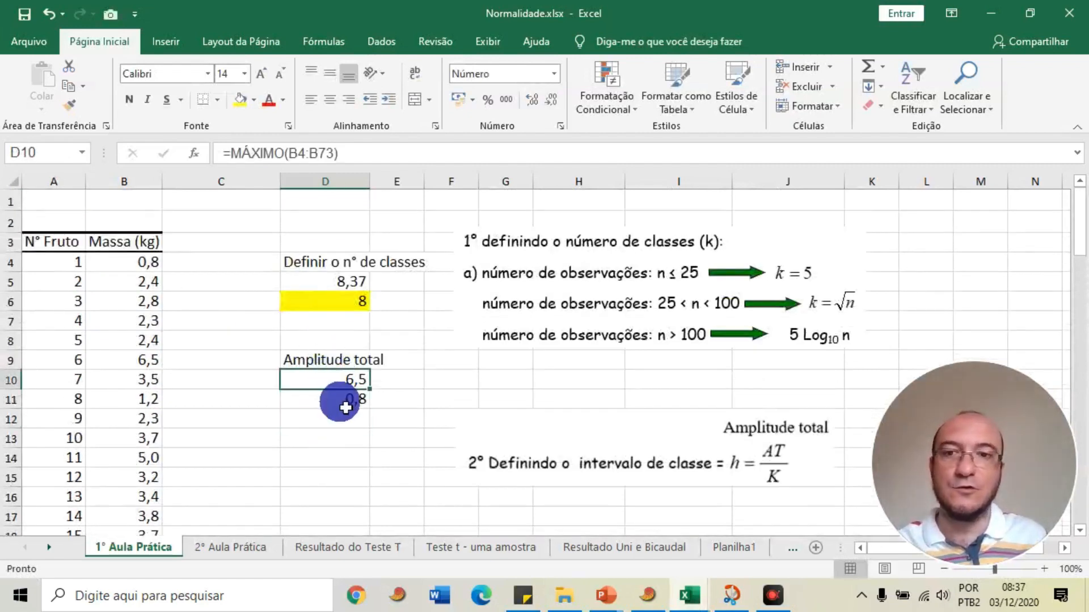
left_click(343, 401)
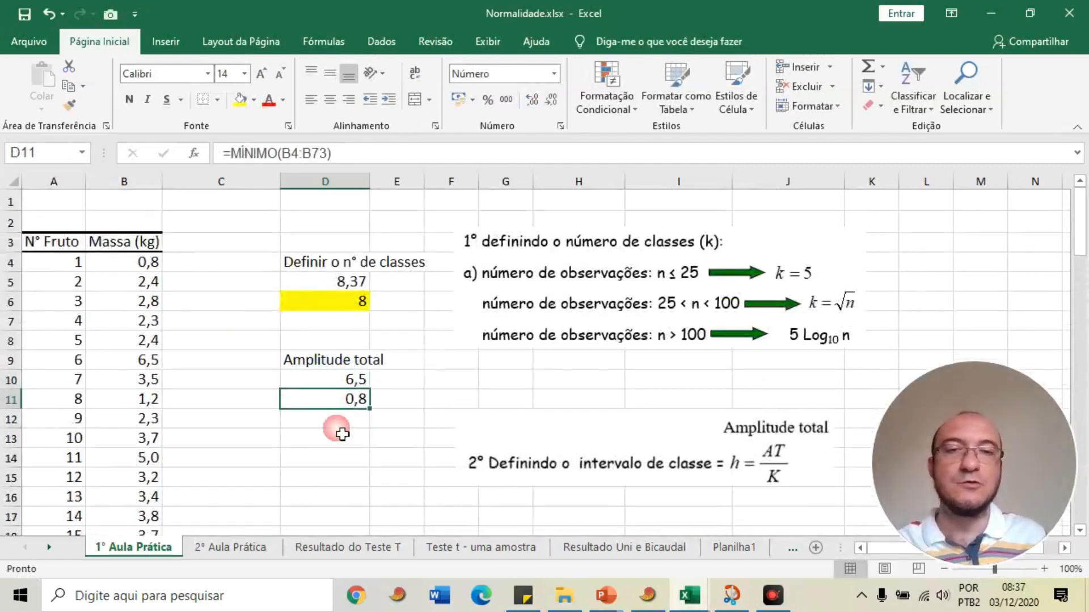
left_click(318, 418)
type("=")
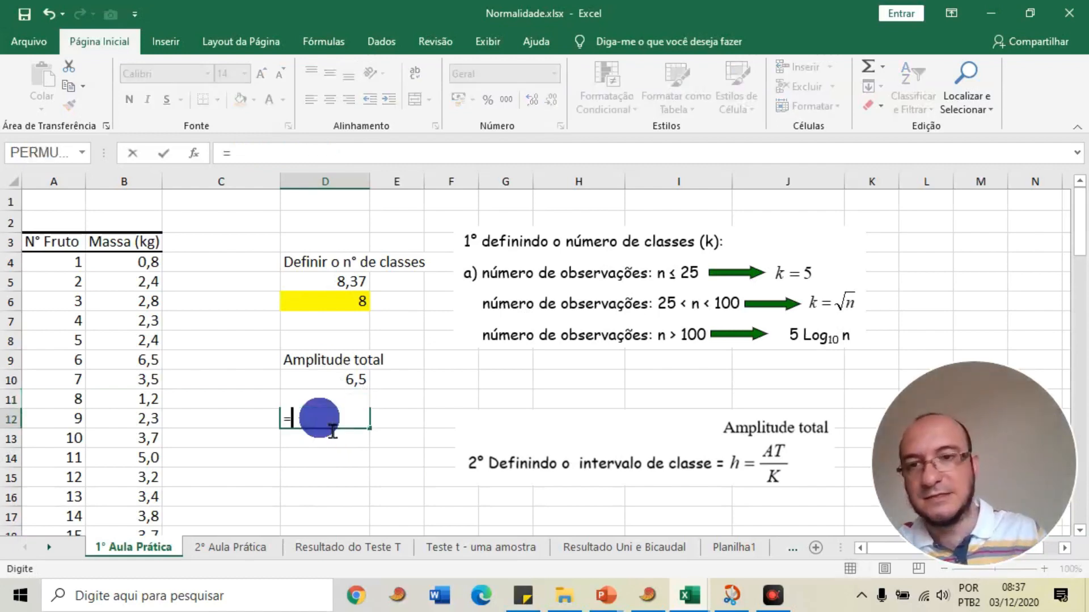
left_click(335, 388)
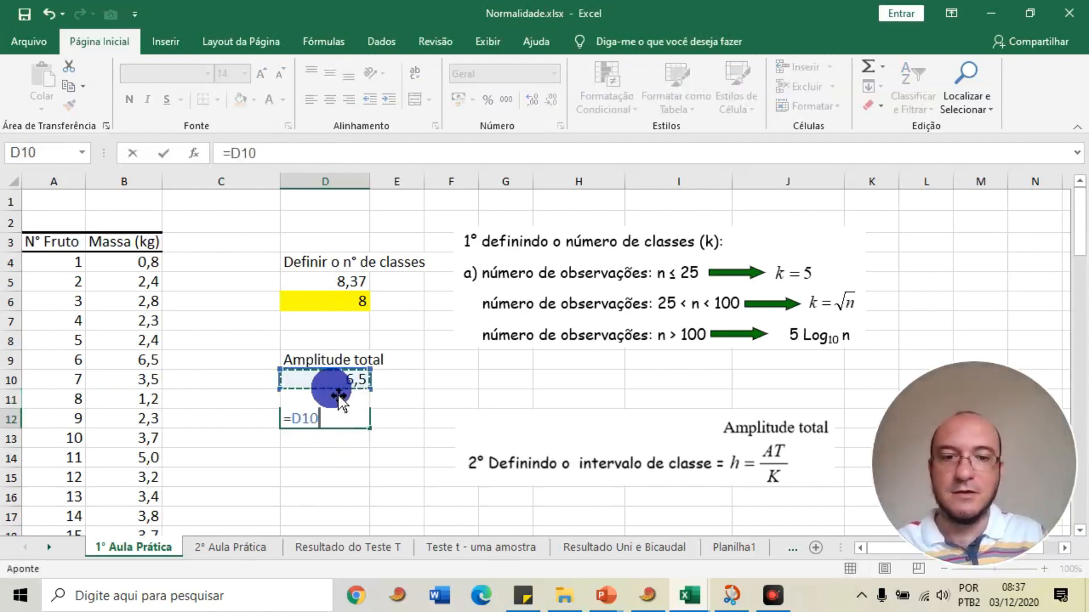
type("=d11")
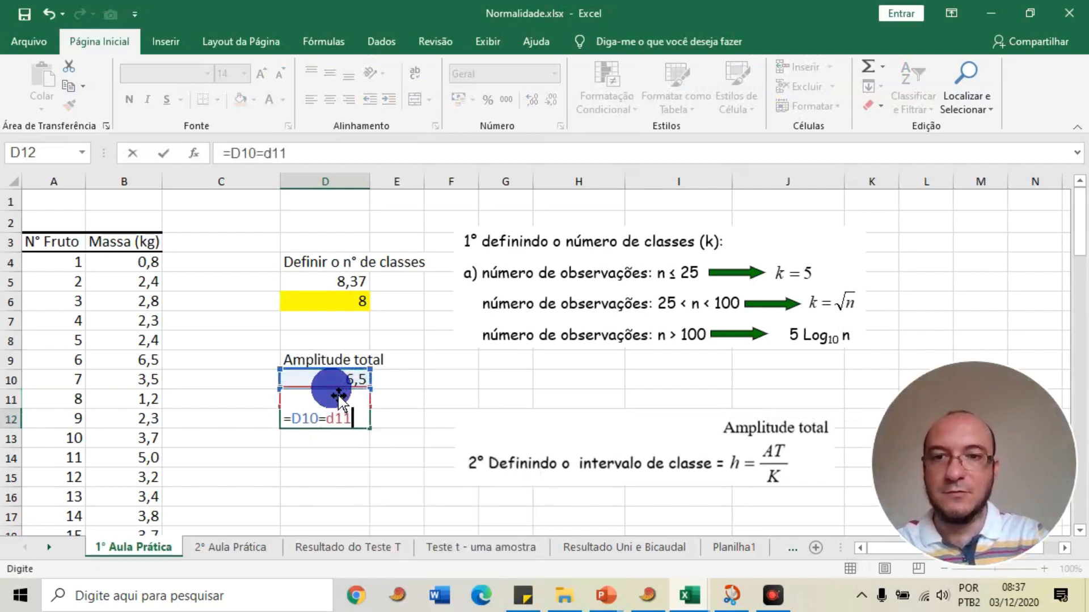
key("Return")
left_click(340, 418)
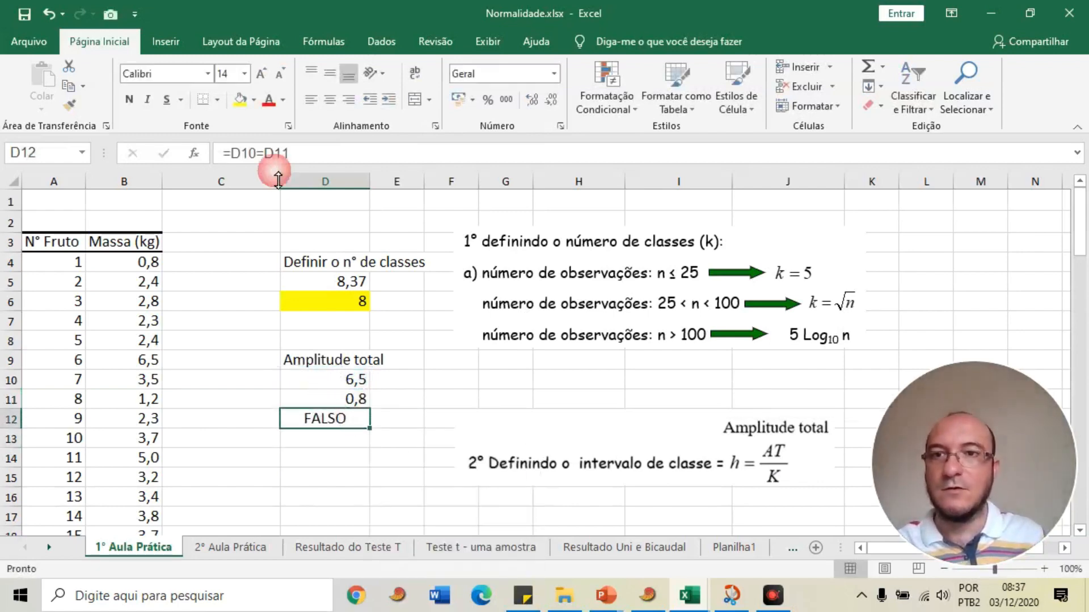
left_click(281, 159)
left_click(282, 168)
key("BackSpace")
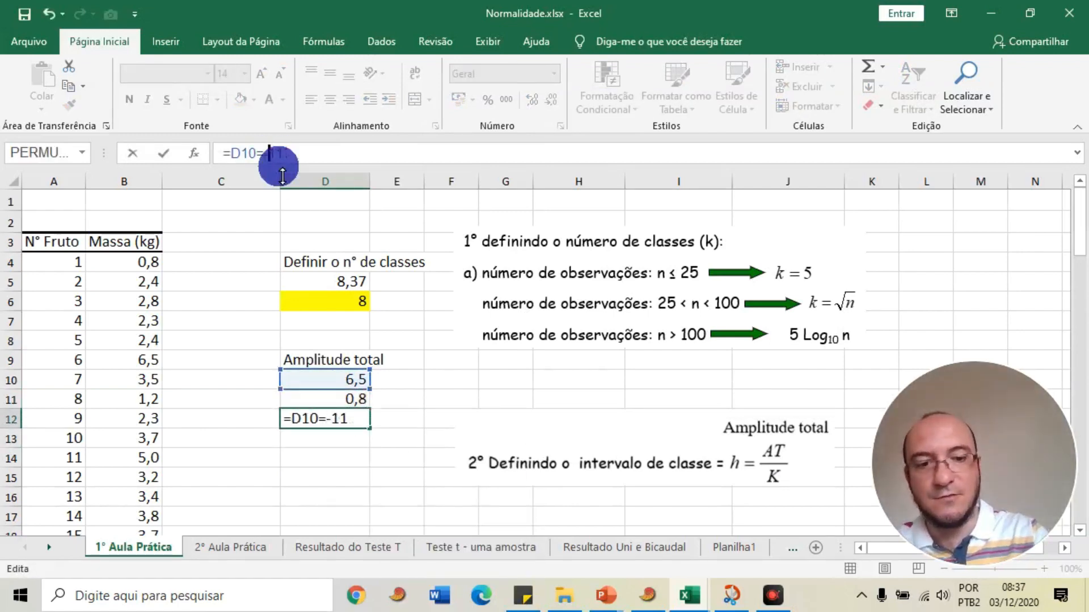
key("Return")
left_click(343, 419)
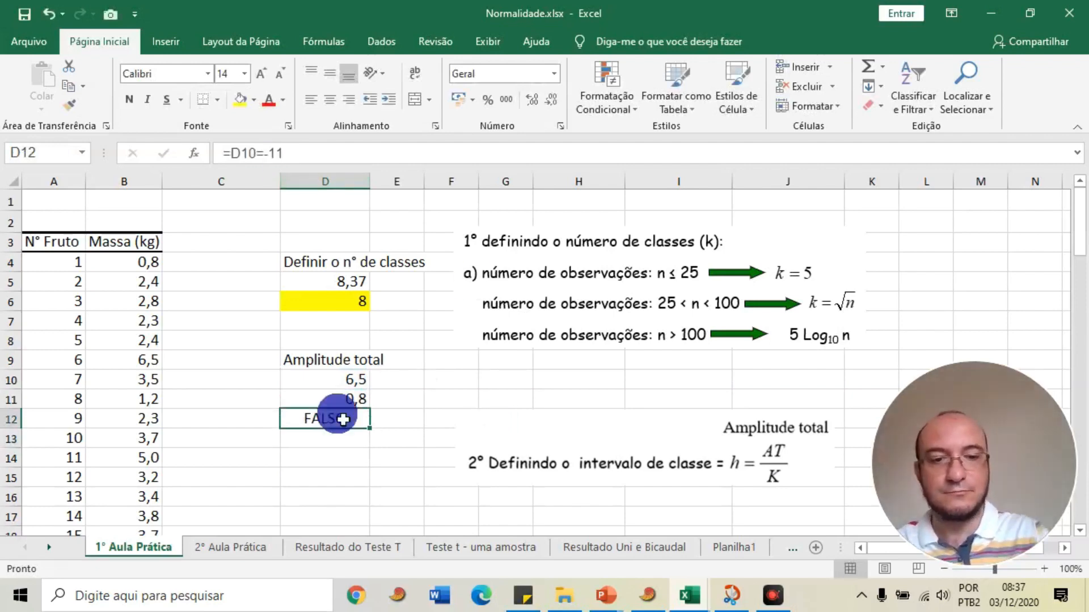
key("Delete")
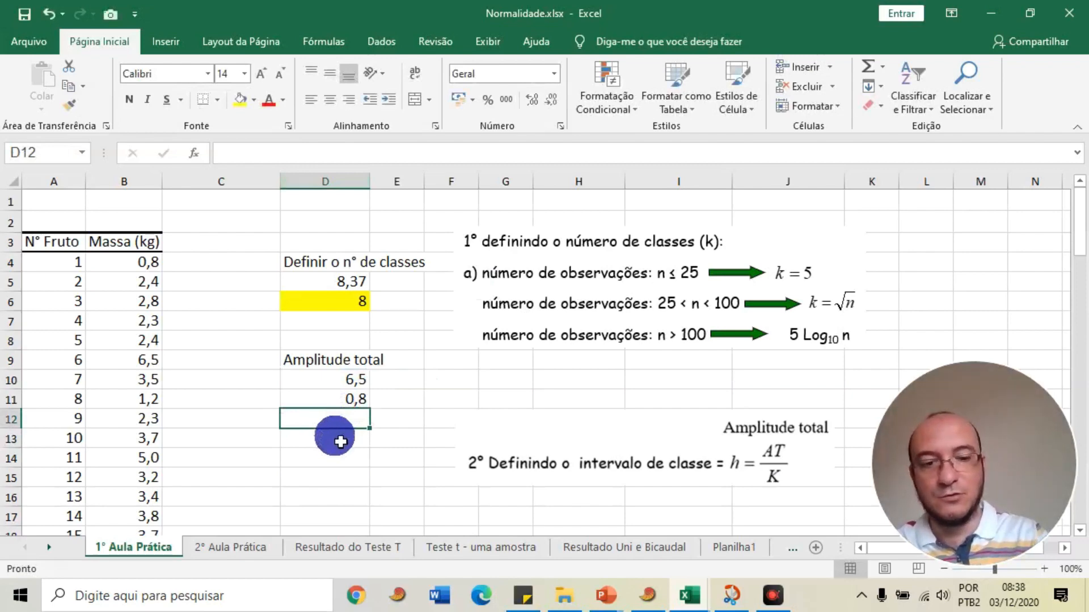
Label cell D13 "AT" and subtract the minimum from the maximum in D14 with the formula =D10-D11
left_click(340, 442)
type("AT")
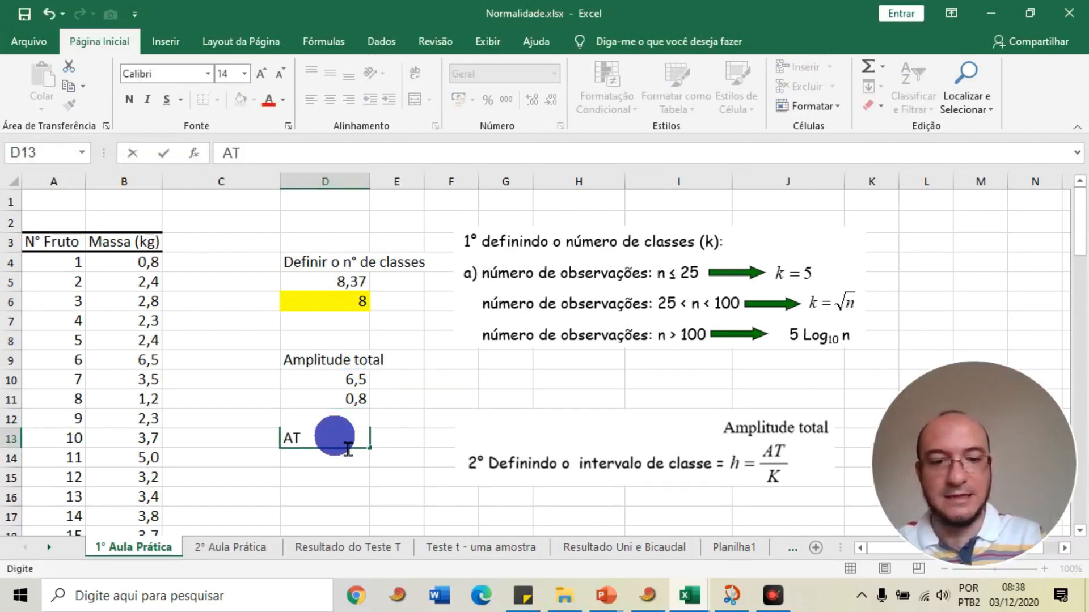
key("Return")
type("=")
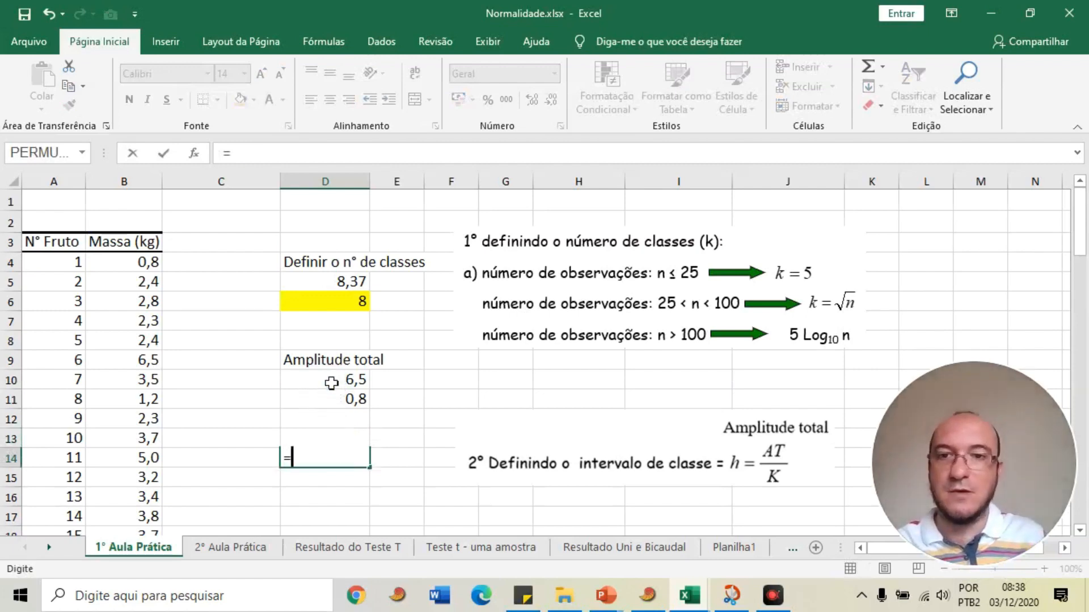
left_click(331, 383)
type("-")
left_click(347, 400)
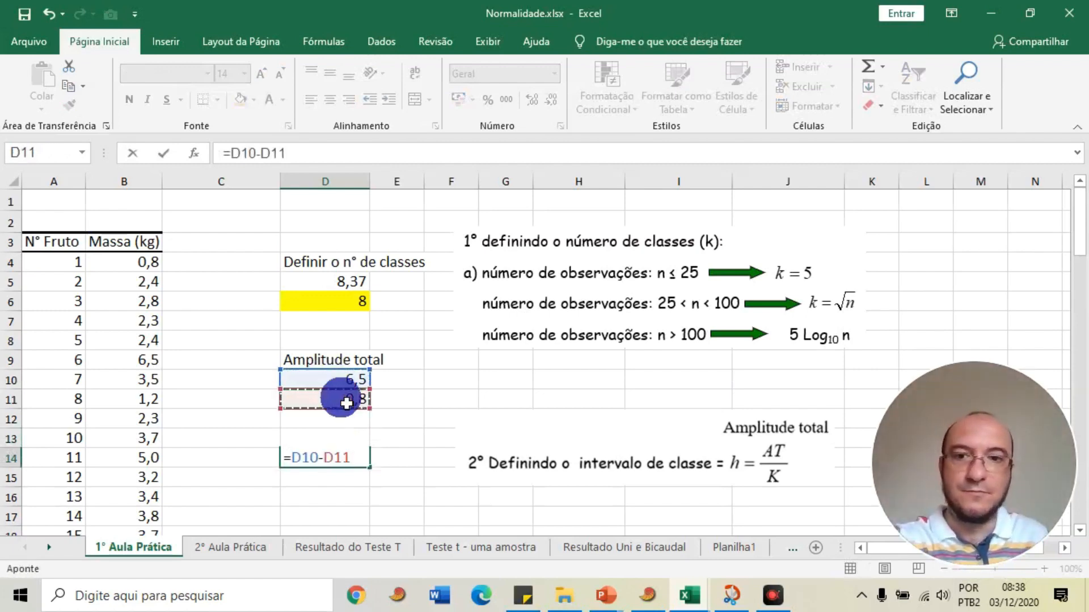
key("Return")
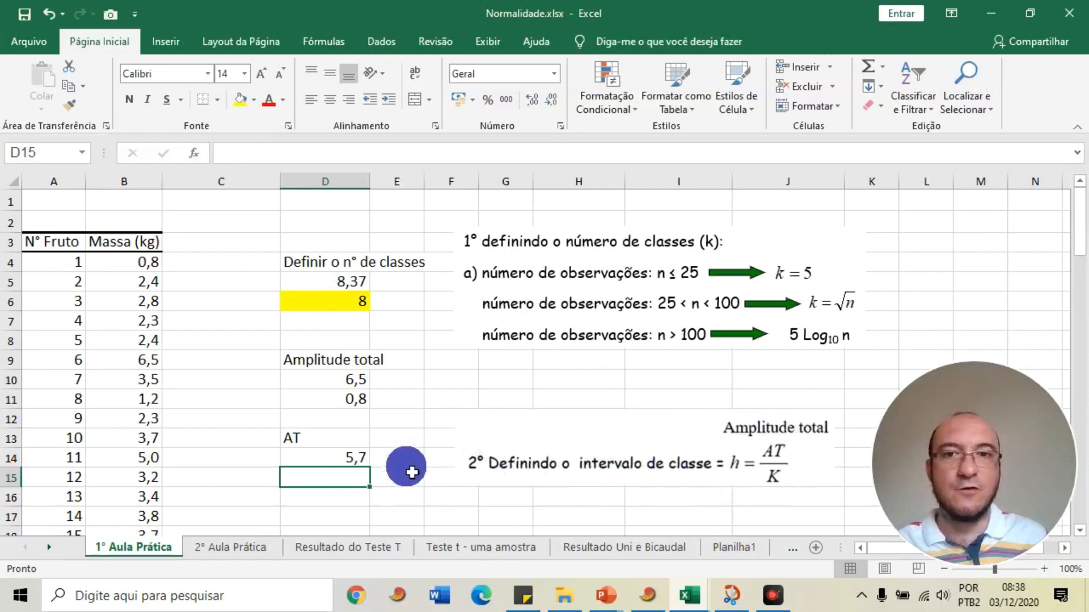
Enter the label "Intervalo de Classe" in cell D17
scroll(342, 502, "down", 1)
left_click(317, 457)
type("Intervalo de Classe")
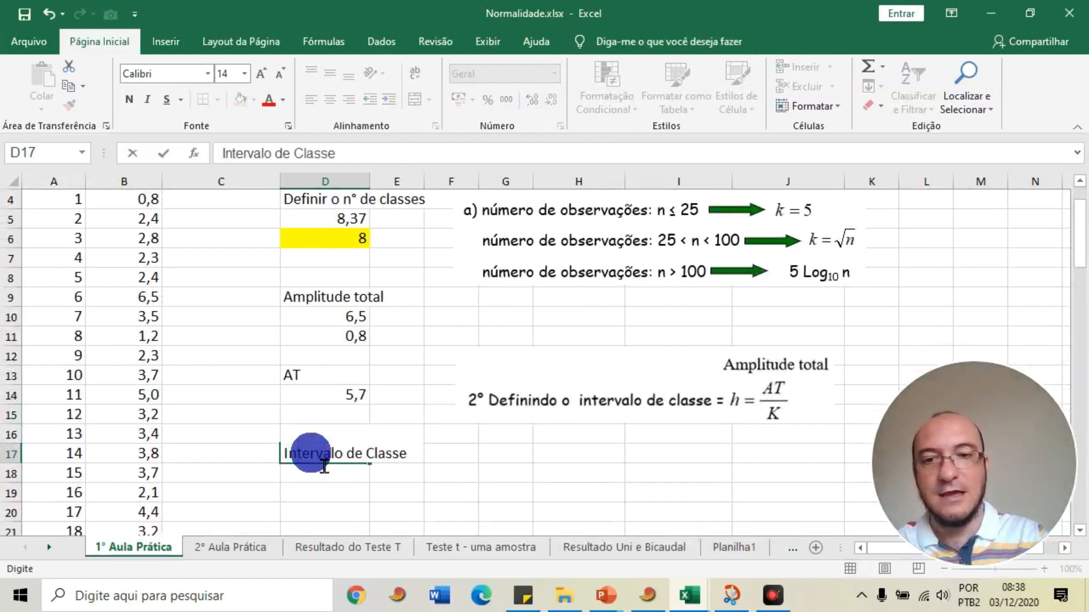
key("Return")
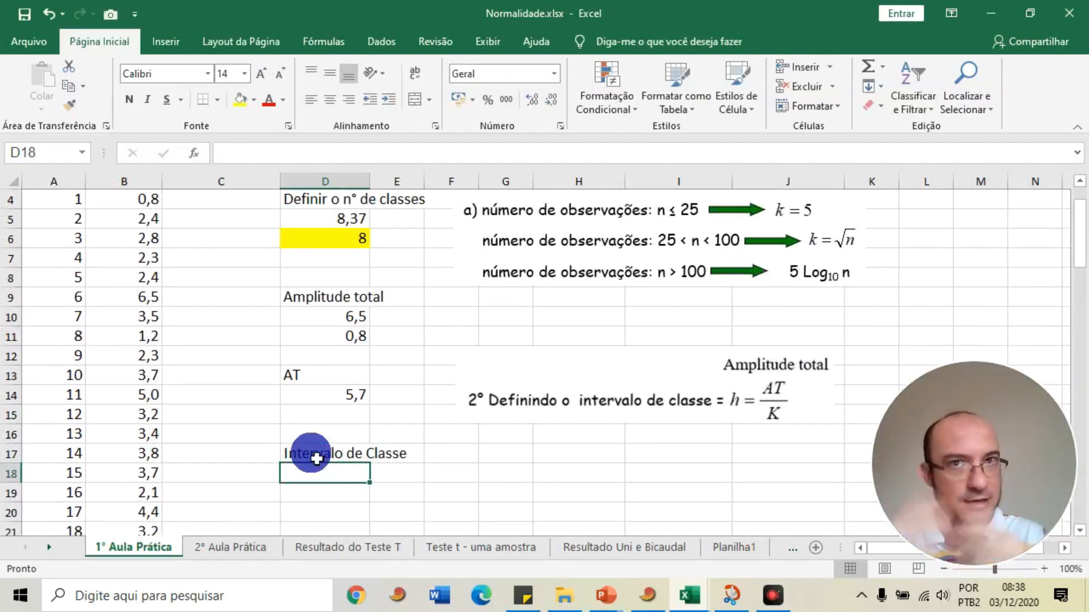
Calculate the class interval in cell D18 by dividing the total amplitude by the number of classes, =D14/D6
scroll(363, 499, "up", 1)
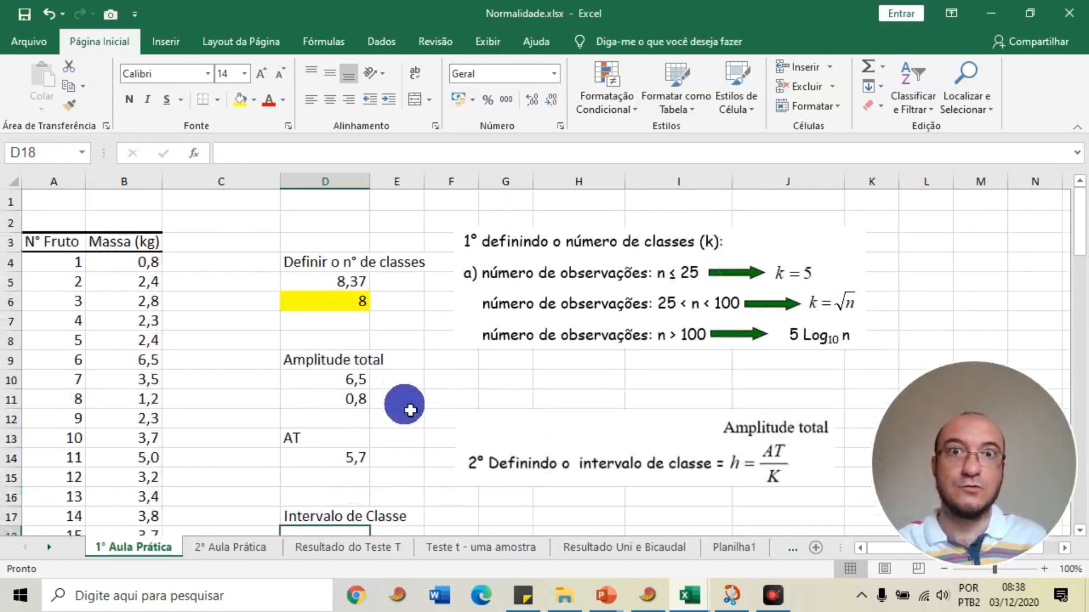
scroll(405, 405, "down", 1)
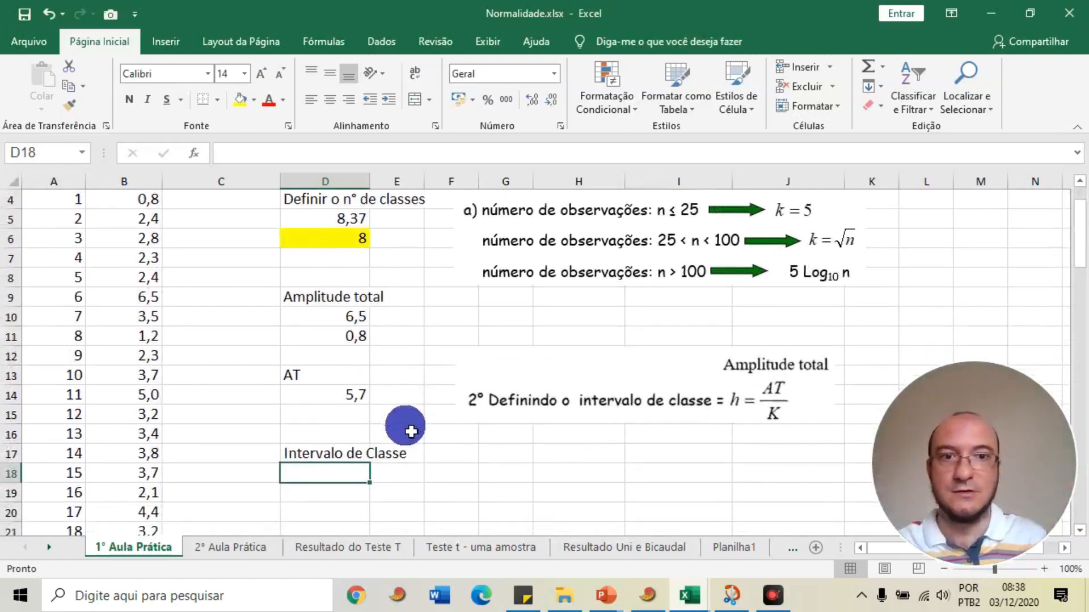
type("=")
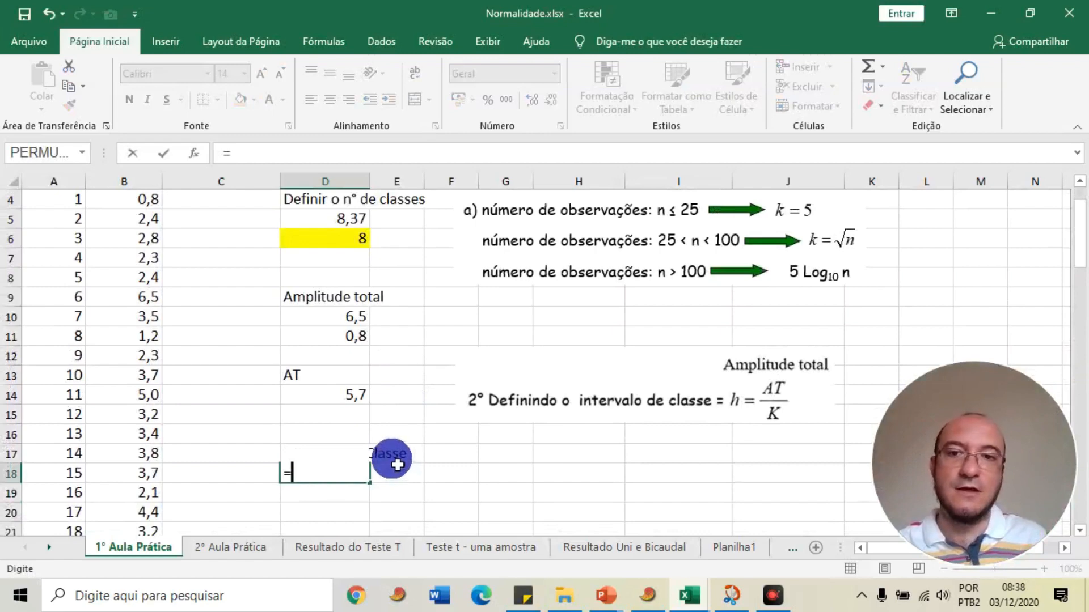
left_click(353, 400)
type("/")
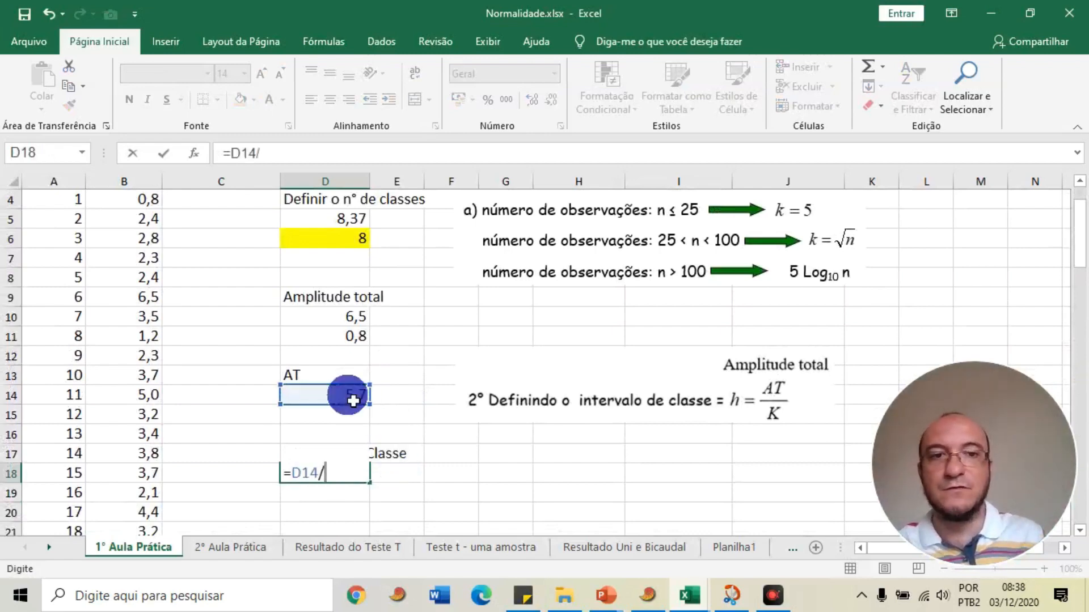
left_click(326, 238)
key("Return")
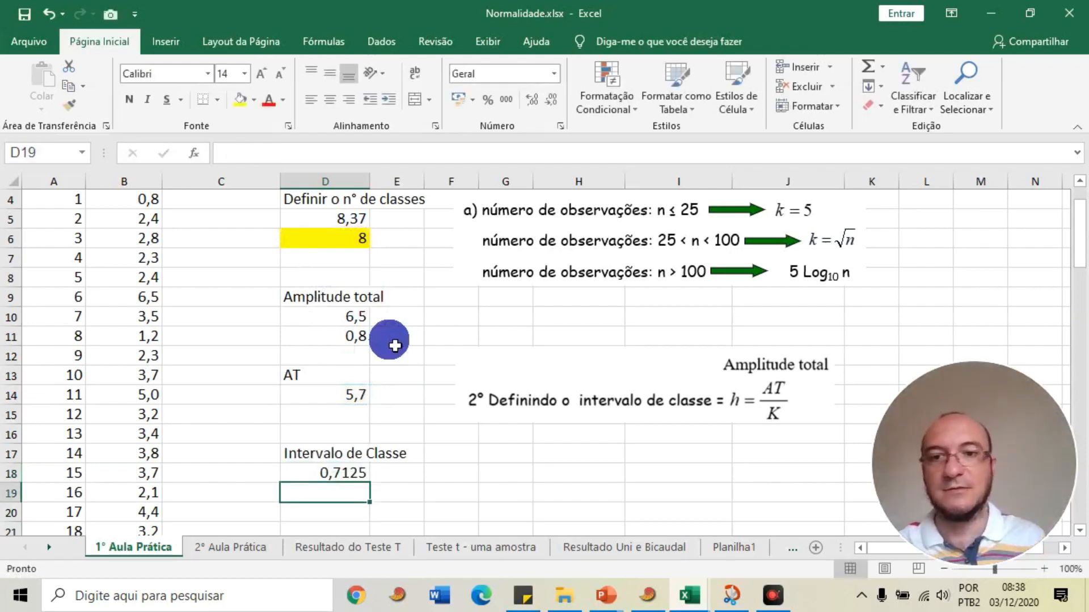
Enter the class interval rounded to one decimal place, 0,7, in cell D19
left_click(344, 475)
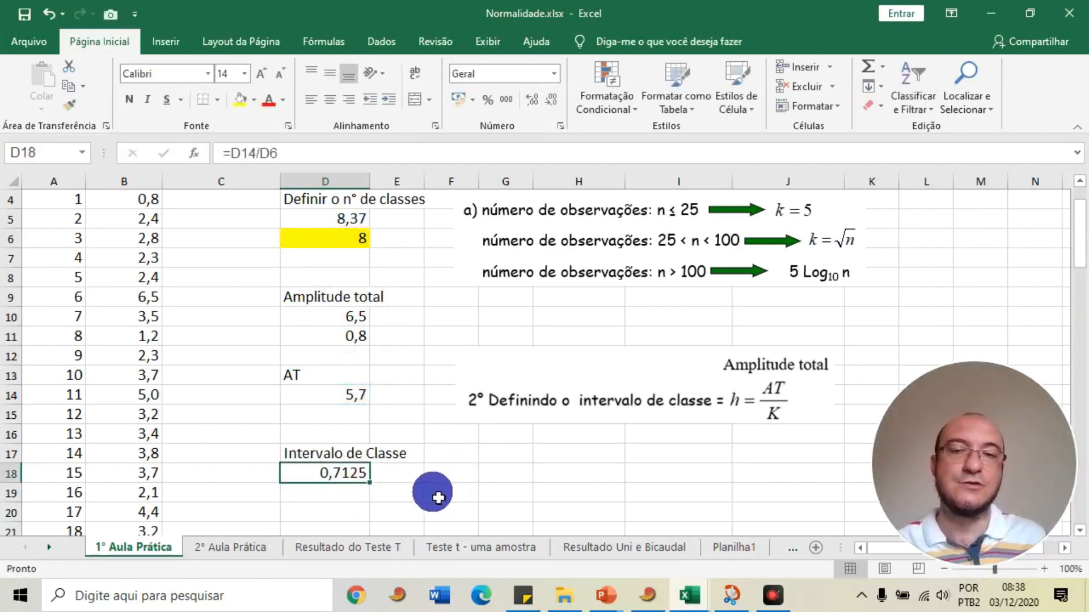
scroll(450, 474, "up", 1)
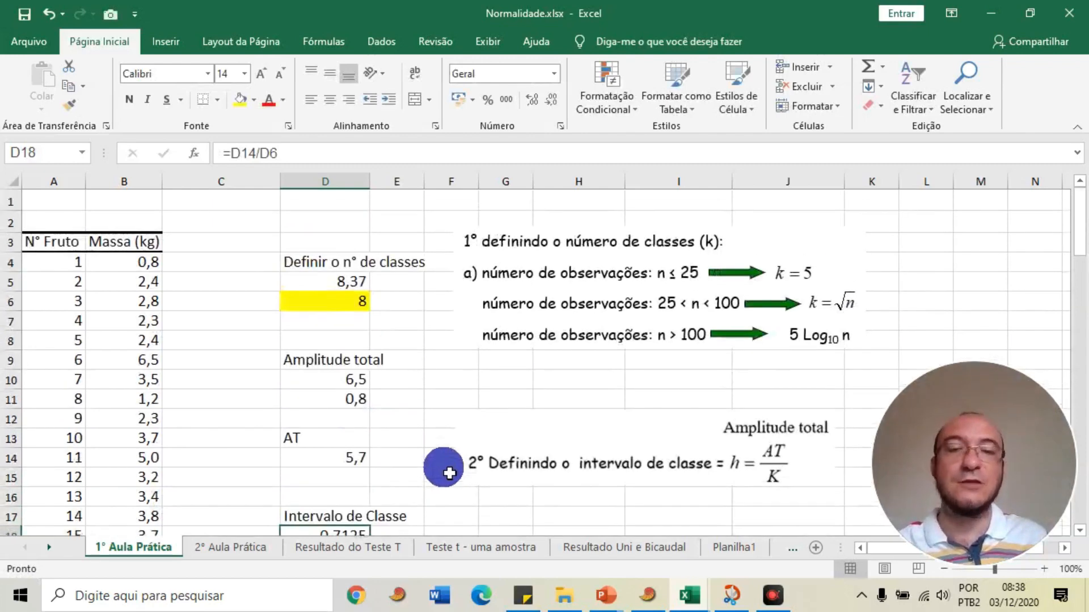
scroll(450, 473, "down", 1)
left_click(449, 473)
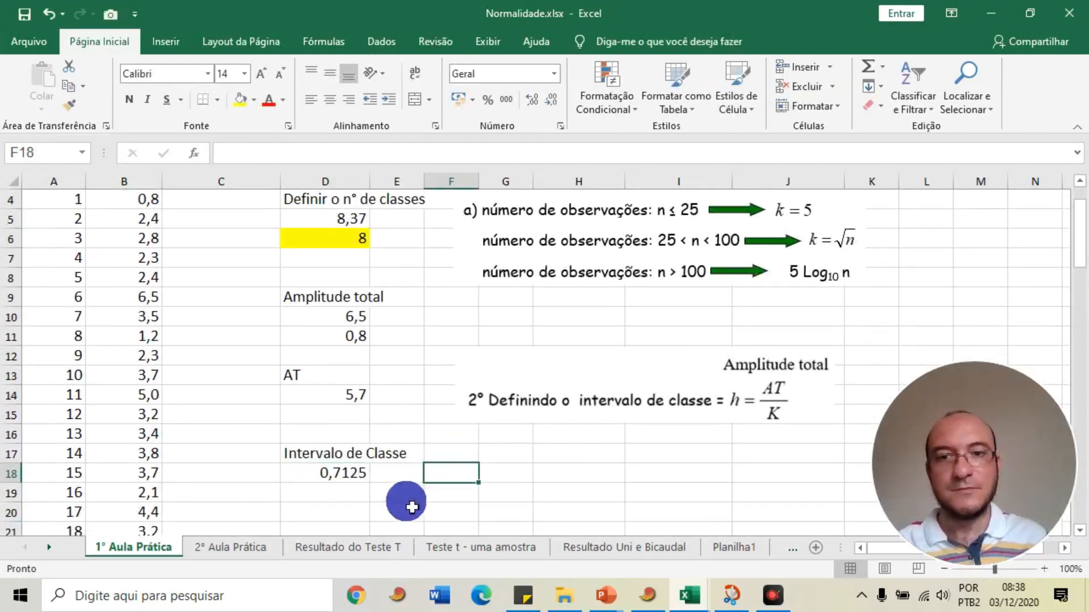
left_click(350, 472)
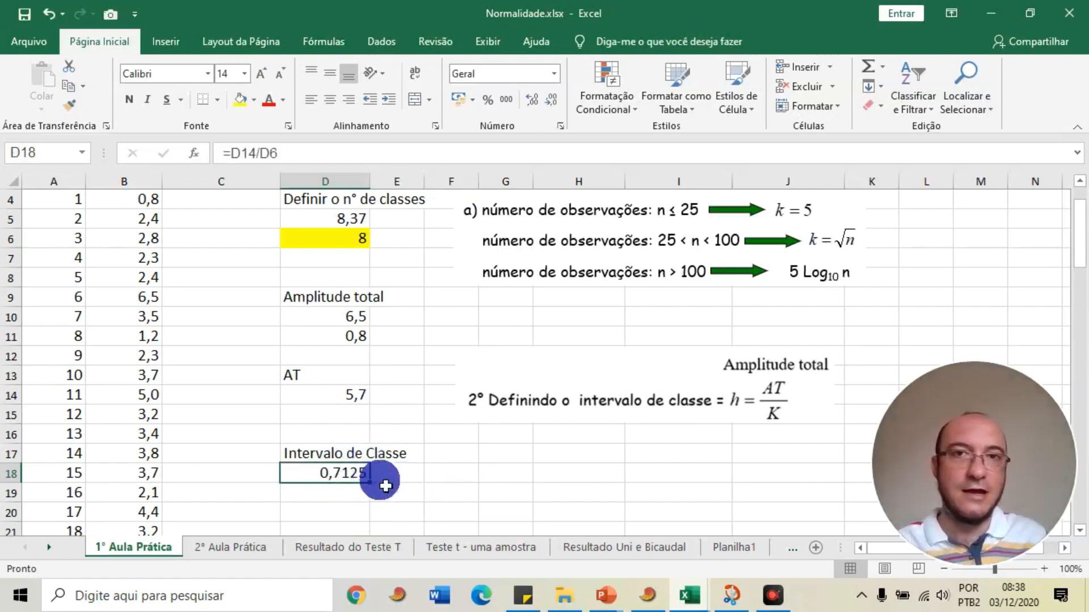
left_click(344, 504)
type("0,7")
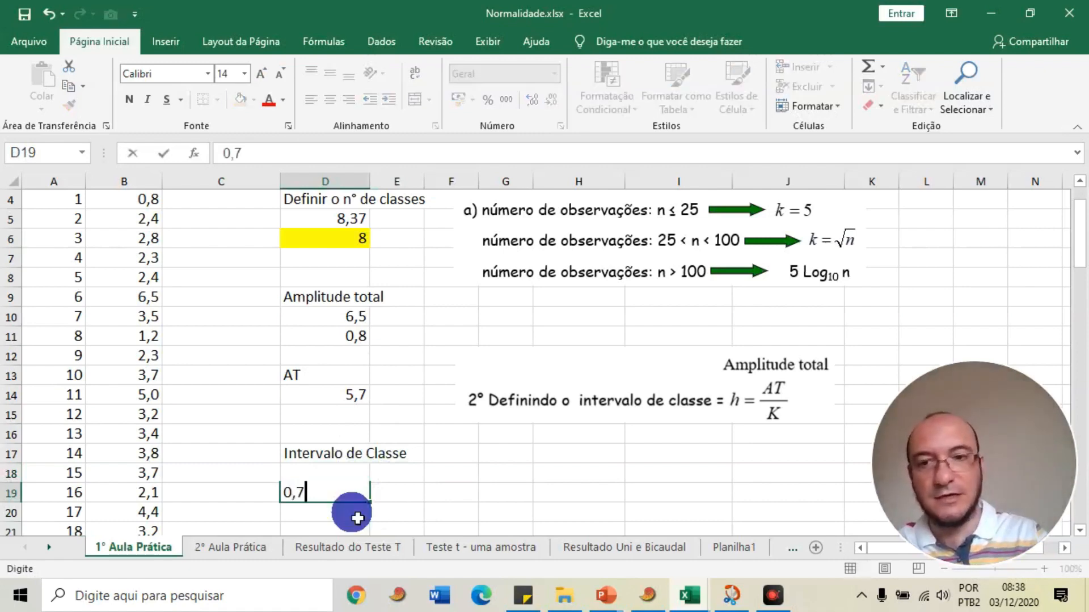
key("Return")
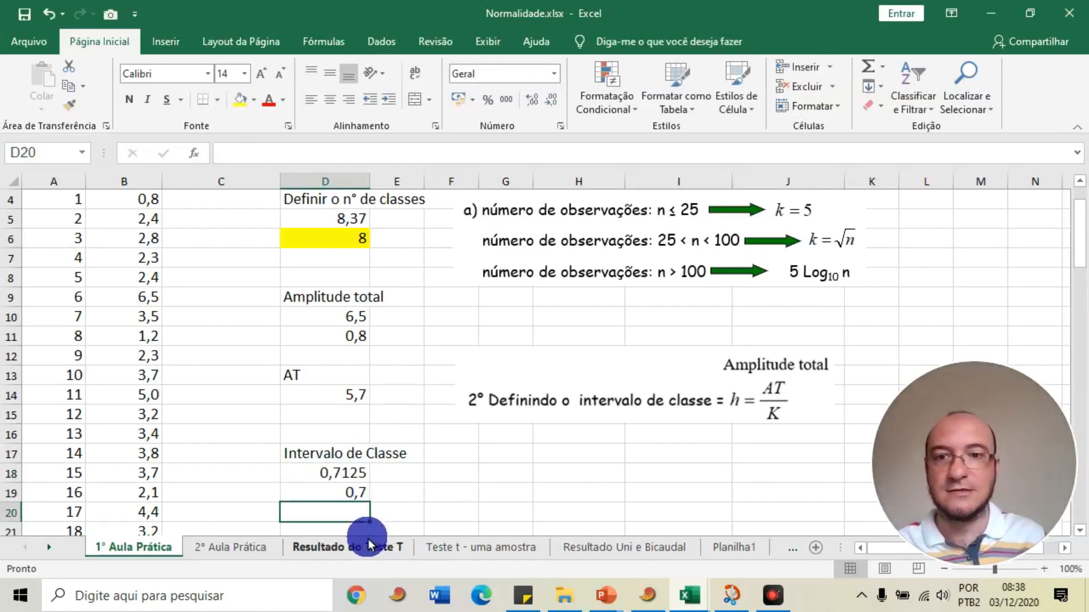
left_click(406, 492)
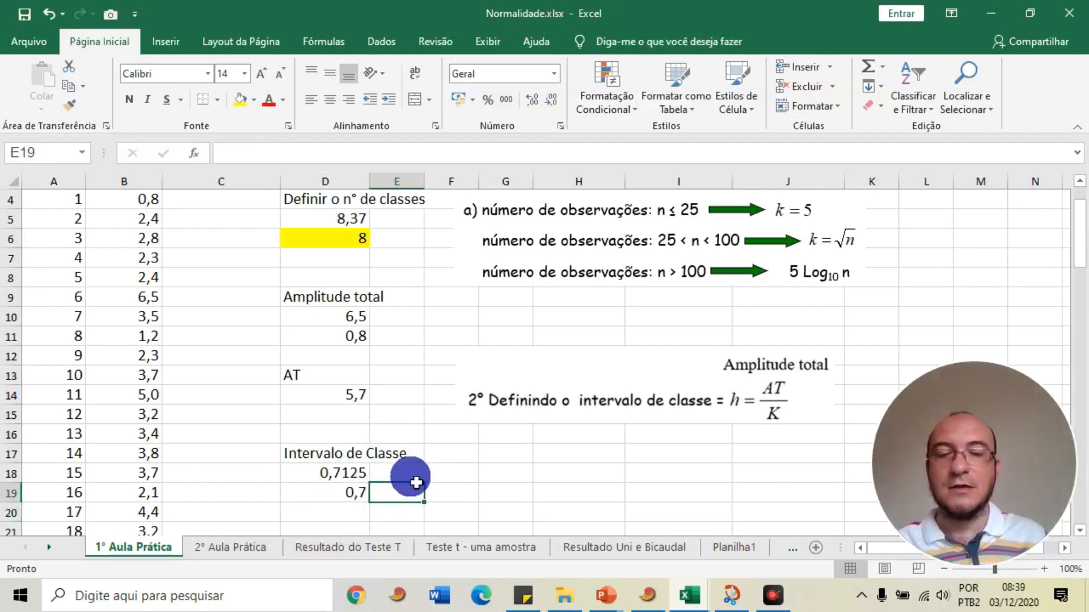
Highlight the rounded class interval in cell D19 with a yellow fill
left_click_drag(318, 454, 341, 494)
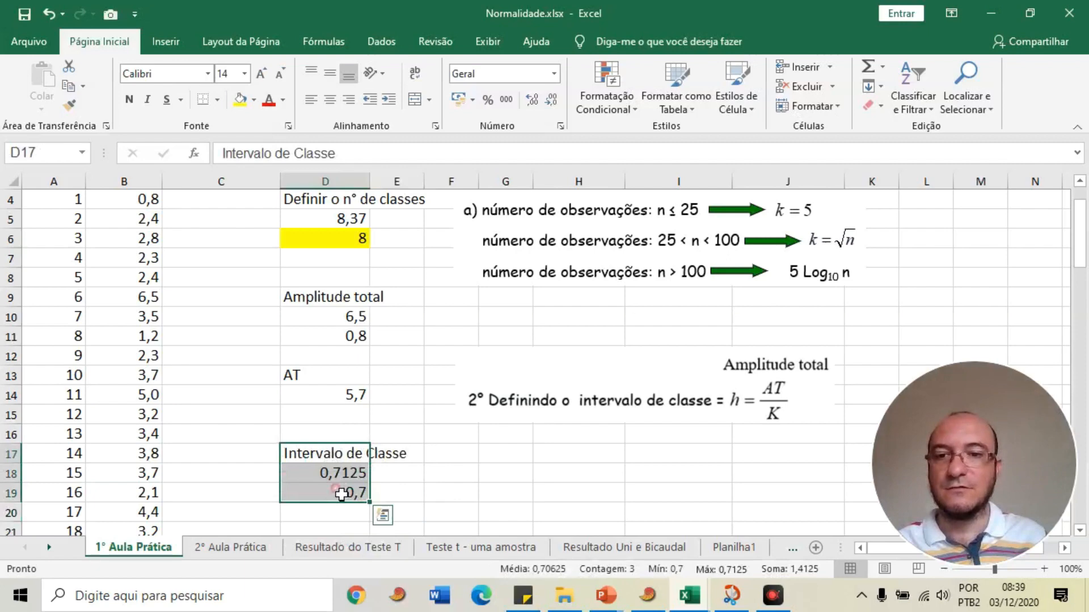
left_click(341, 495)
left_click(241, 100)
left_click(331, 241)
Enter the first class of the frequency distribution, "0,8 |--- 1,5", in cell D22
scroll(471, 326, "up", 1)
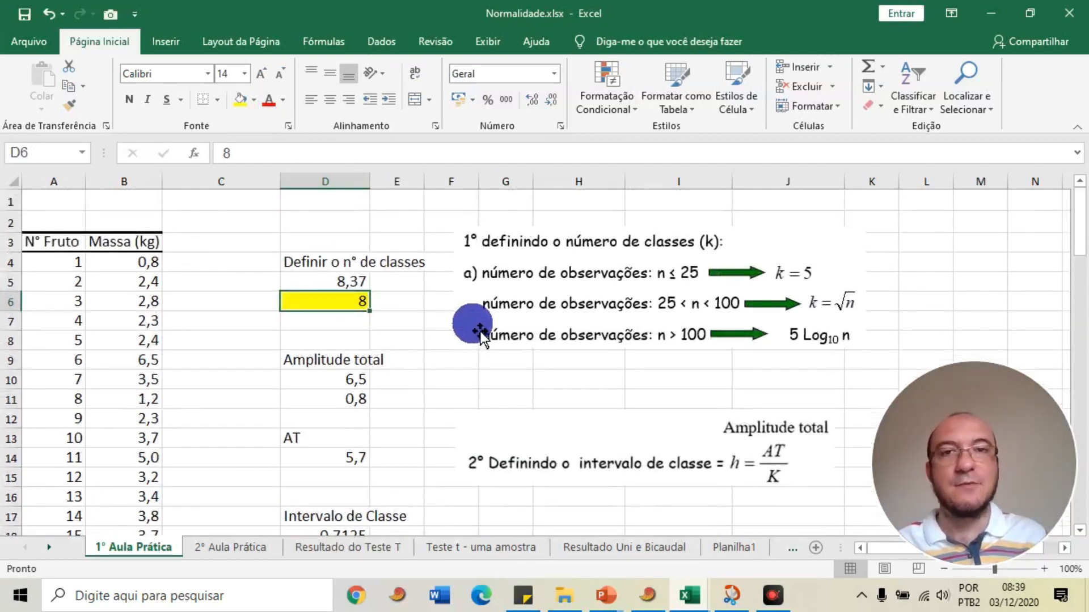
scroll(481, 331, "down", 1)
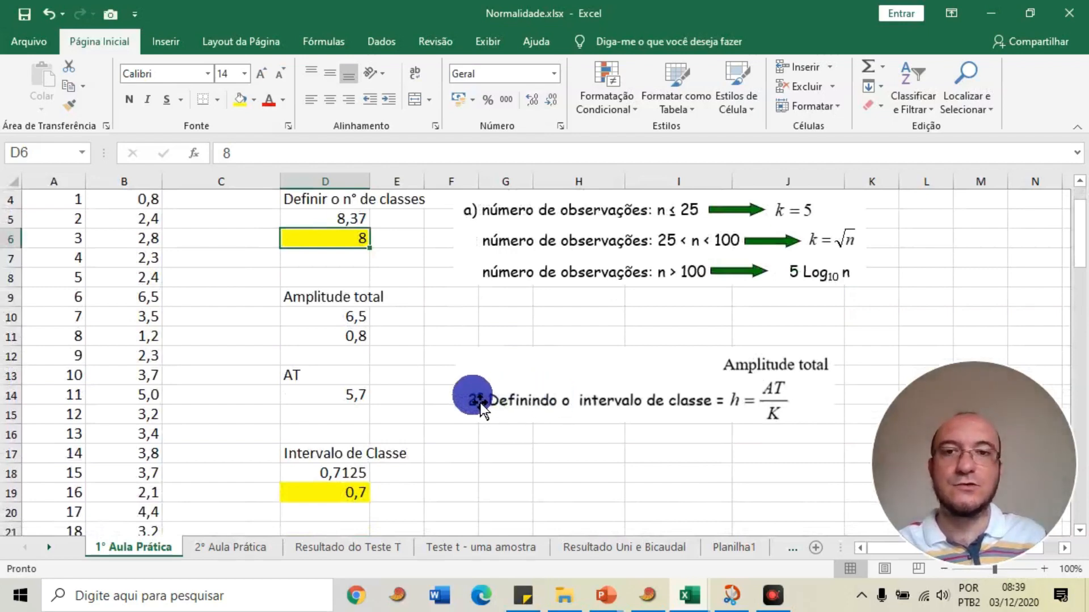
scroll(471, 405, "down", 3)
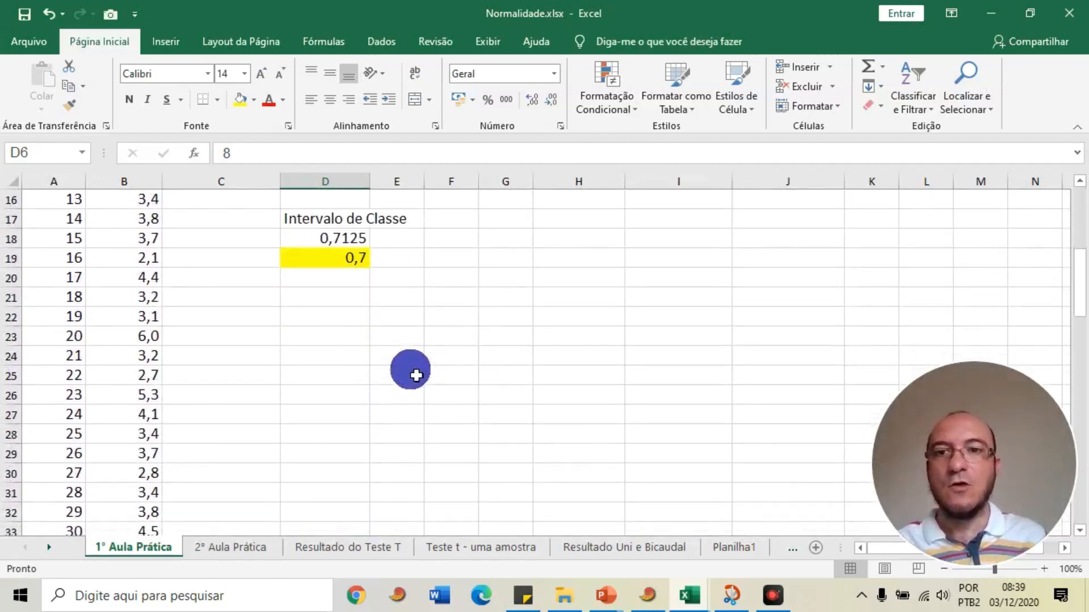
scroll(413, 446, "up", 1)
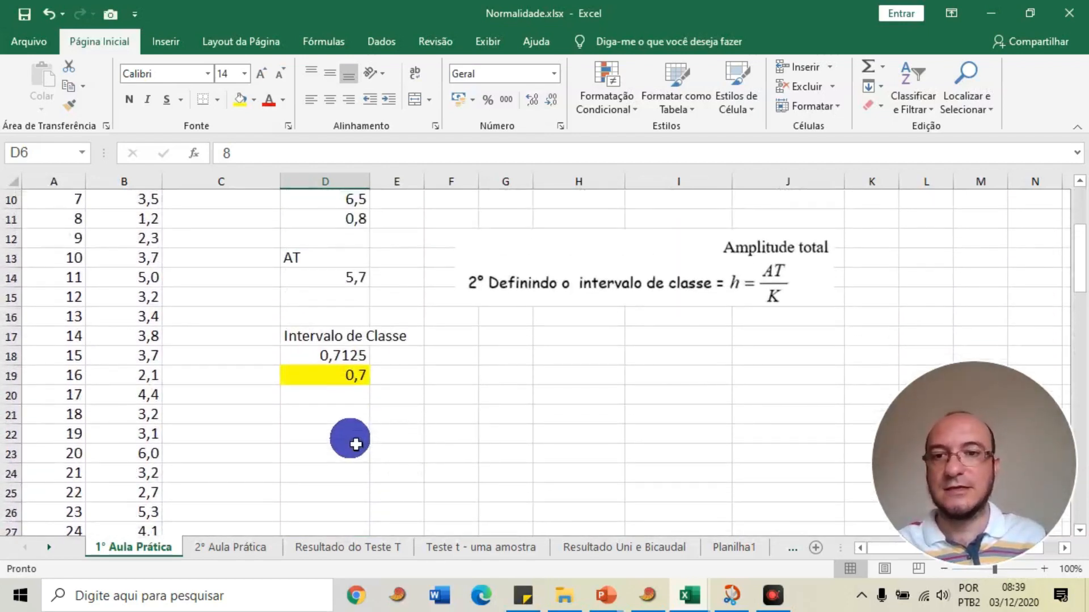
left_click(355, 442)
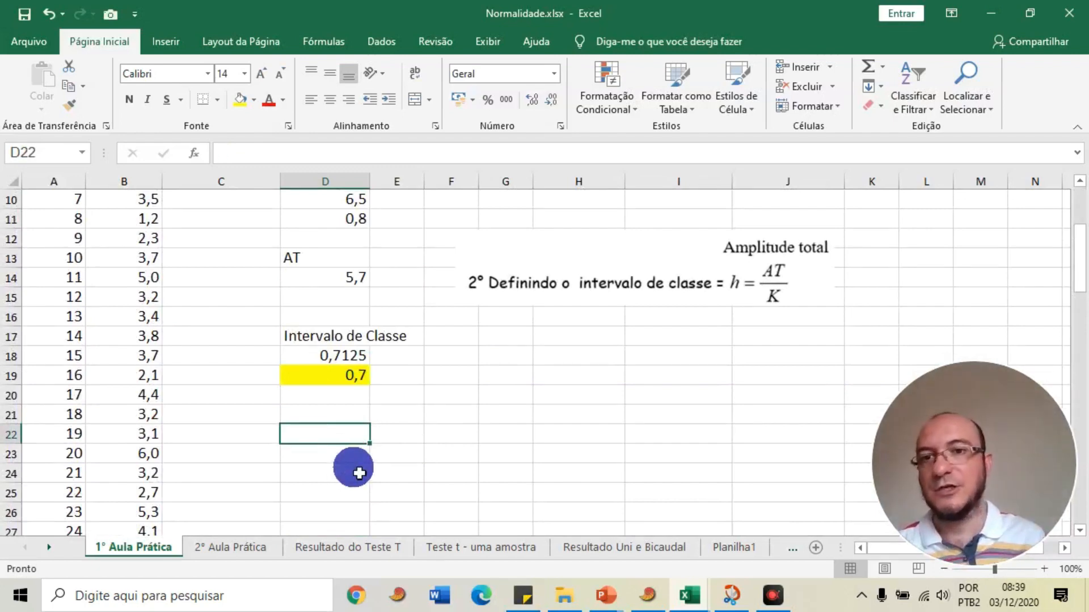
scroll(340, 397, "up", 1)
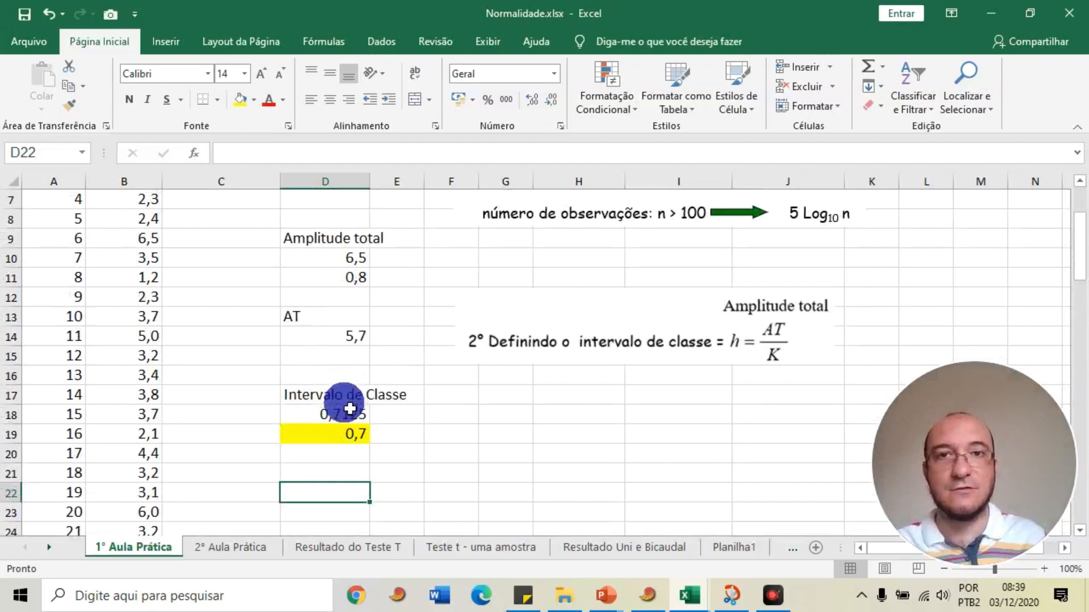
type("0,")
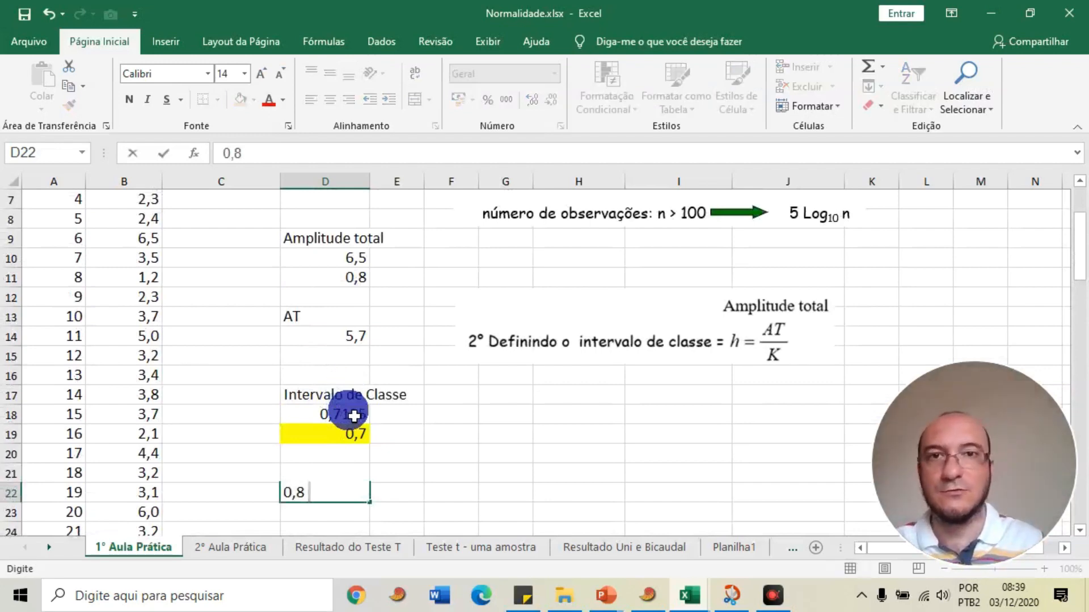
type("8 |--- 1,5")
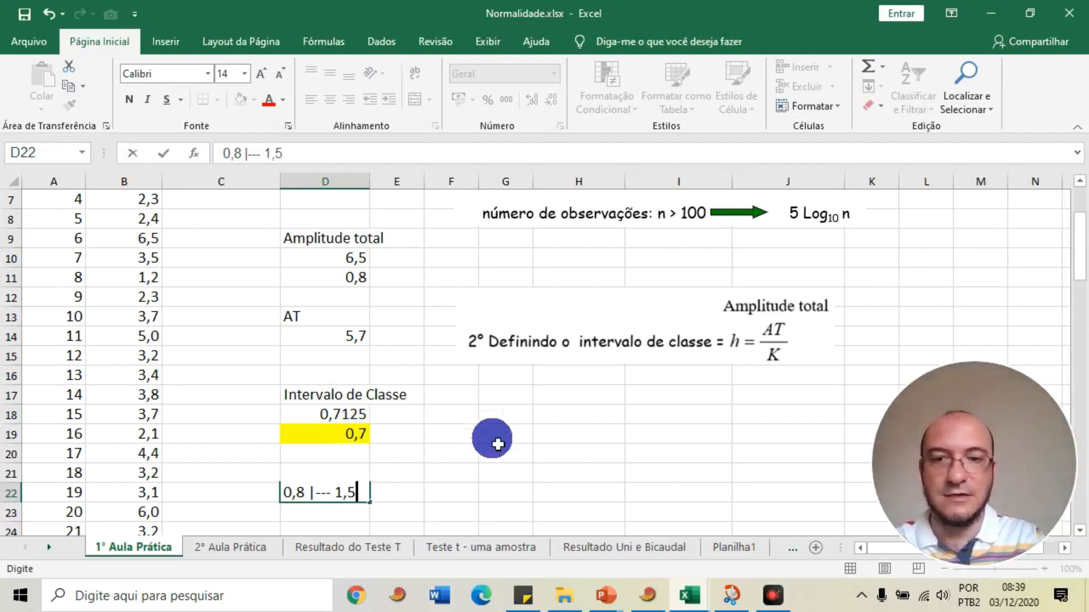
key("Return")
left_click(325, 501)
Write the explanatory note "de 0,8 a até 1,5" in cell F22 beside the first class
left_click(466, 495)
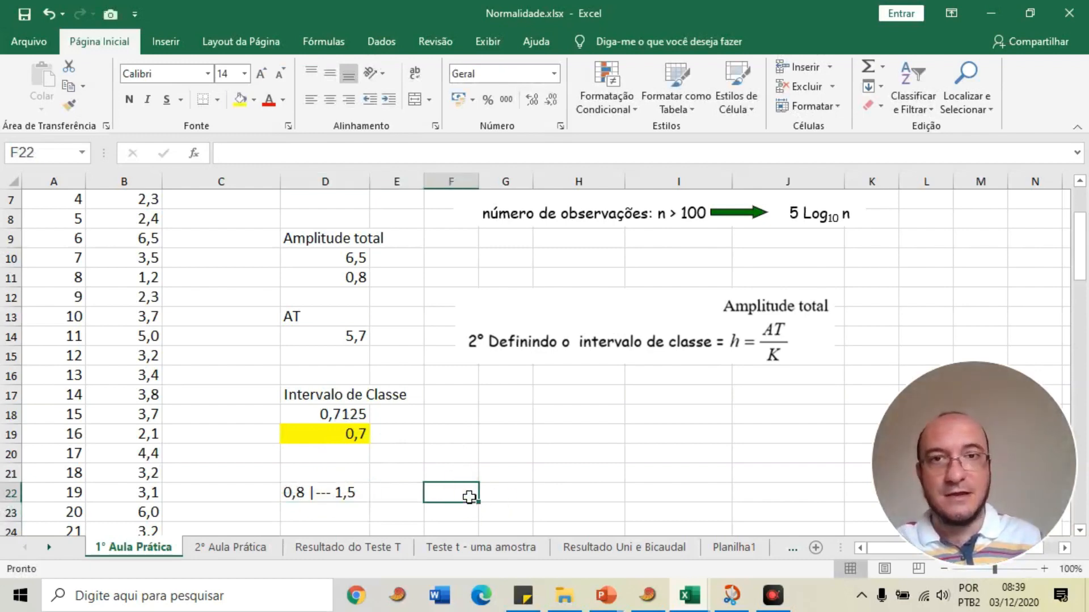
type("0,8 a a")
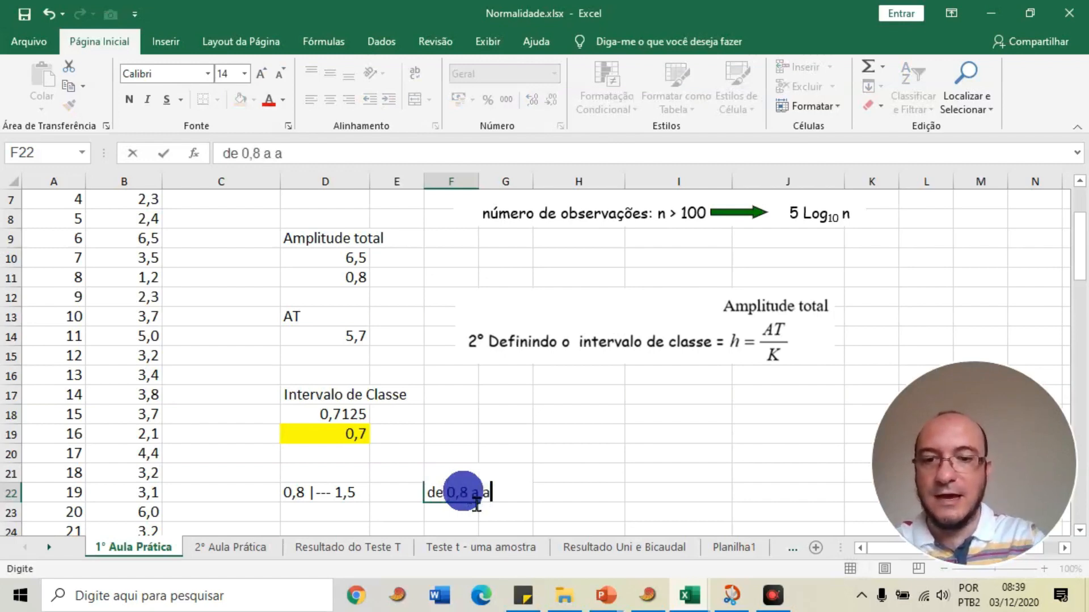
type("5")
key("Return")
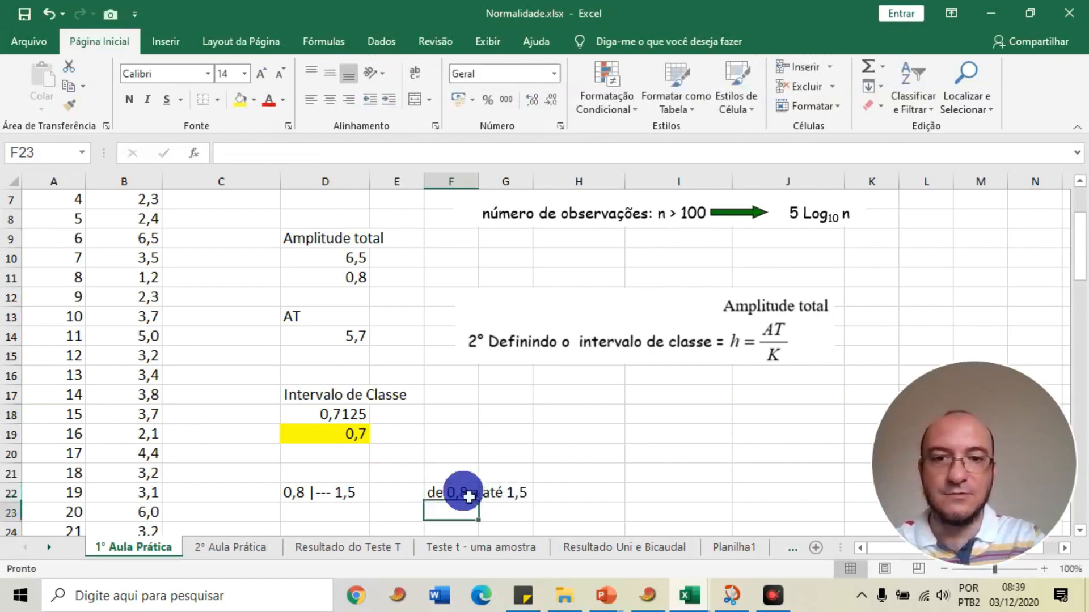
Delete the explanatory note from cells F22:G22
scroll(469, 497, "down", 1)
left_click_drag(450, 437, 503, 438)
scroll(460, 480, "up", 1)
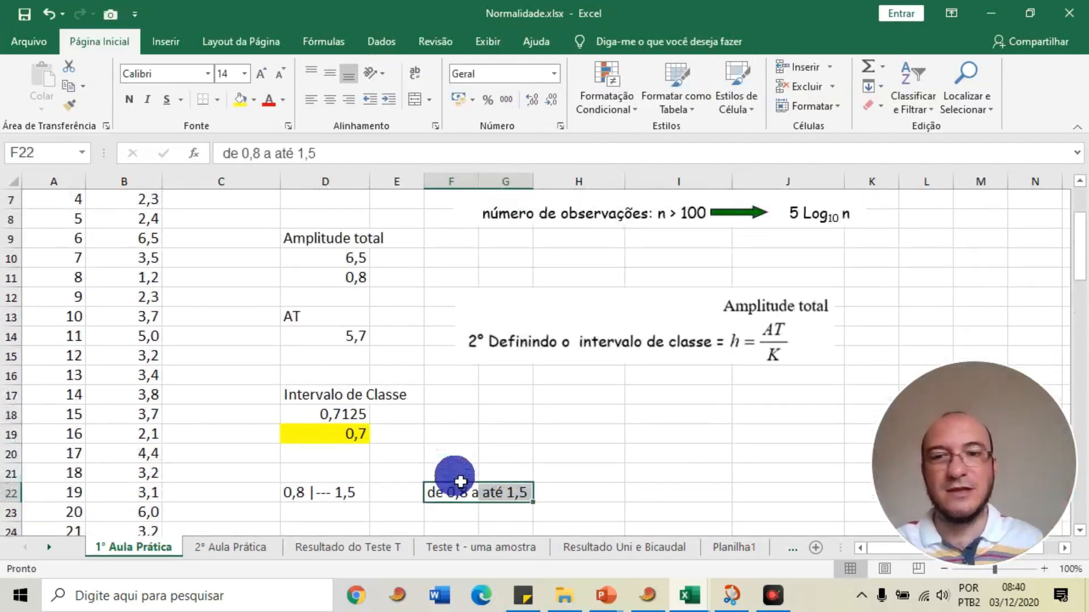
key("Delete")
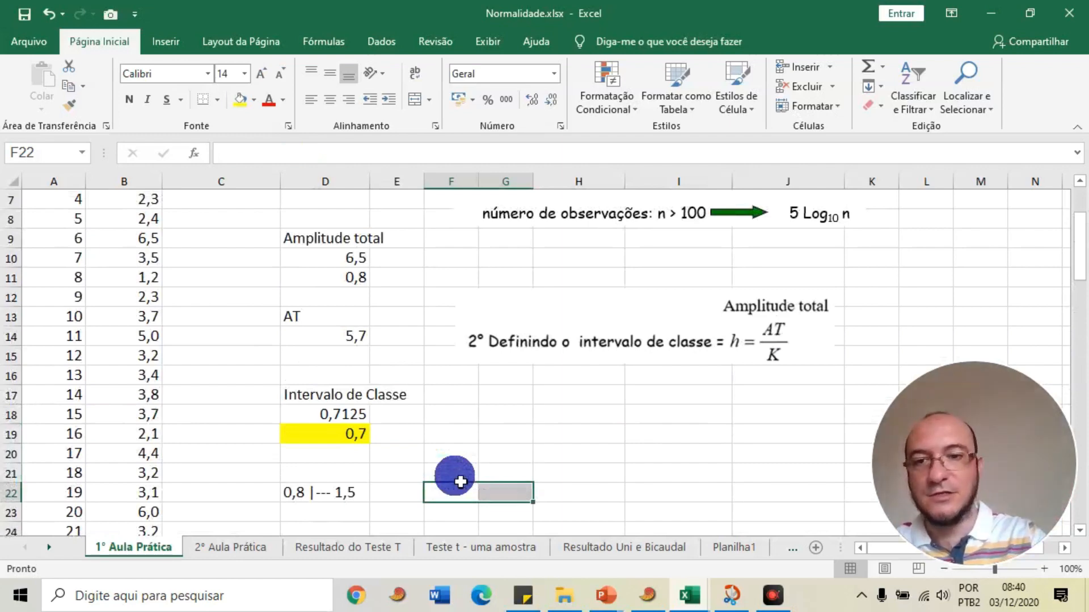
Enter the second class, "1,5 |--- 2,2", in cell D23 below the first one
left_click(318, 491)
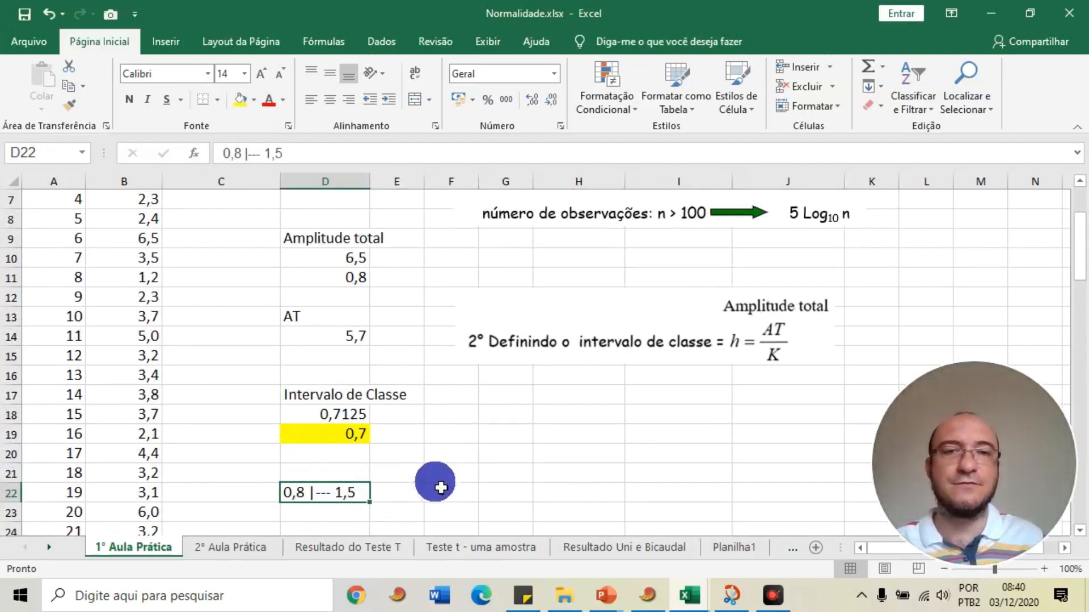
left_click(420, 499)
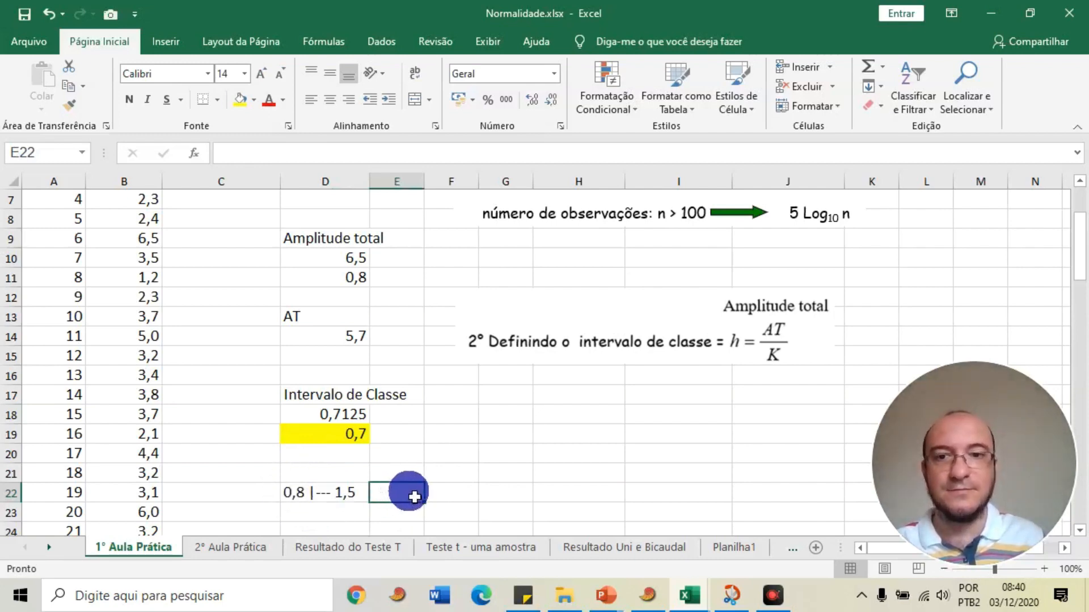
scroll(402, 493, "down", 1)
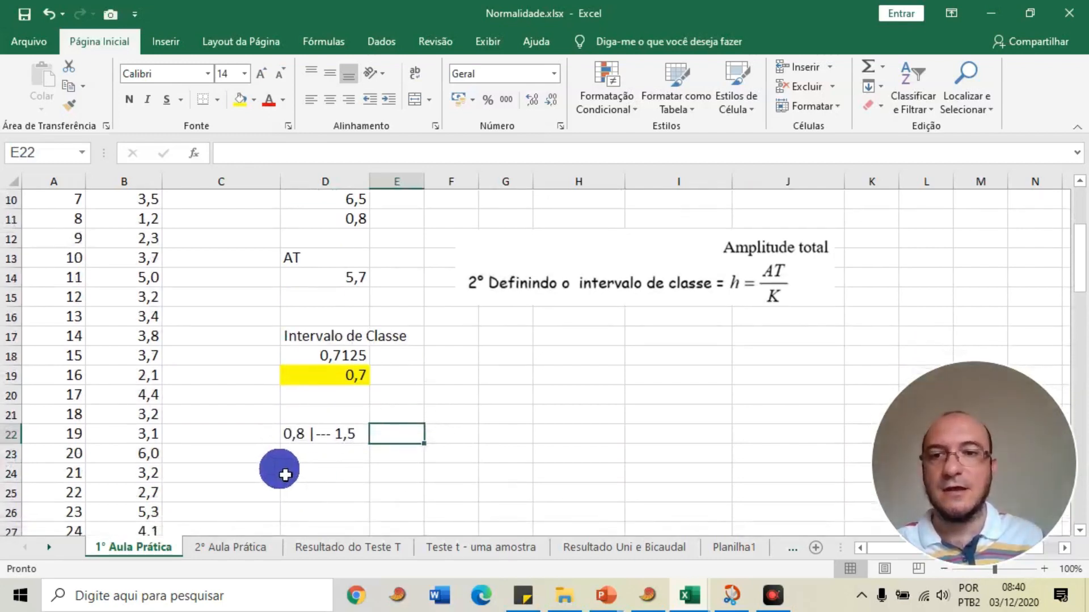
left_click(318, 458)
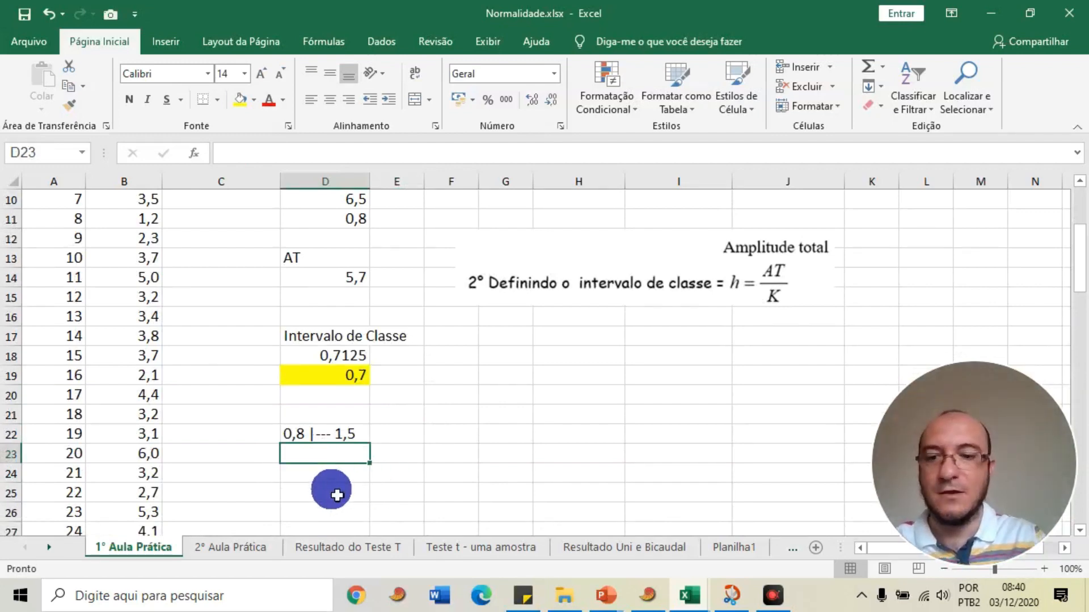
type("1,5 |---")
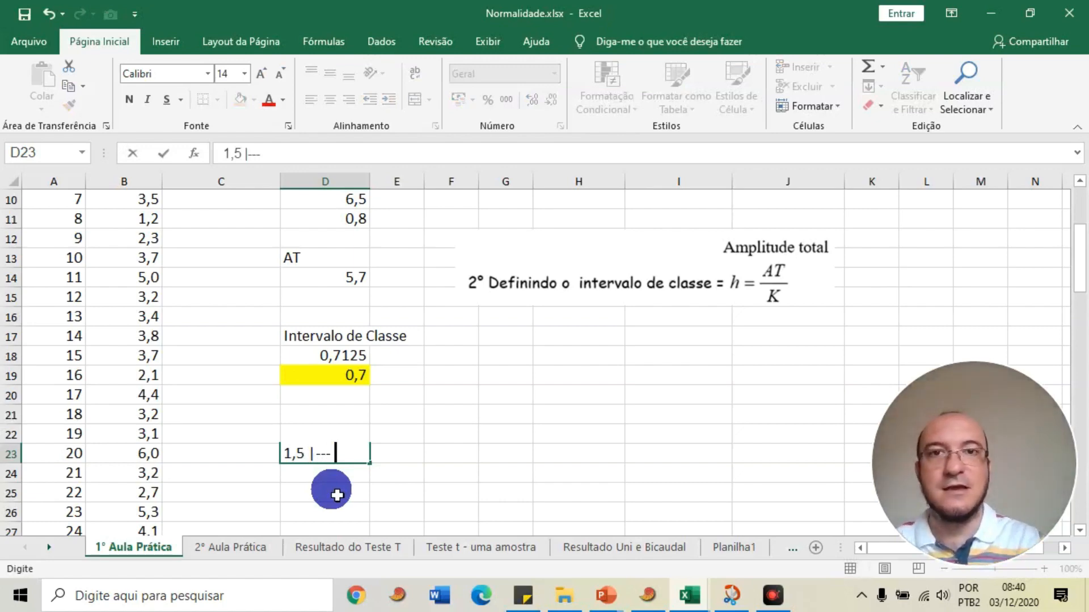
type("2,2")
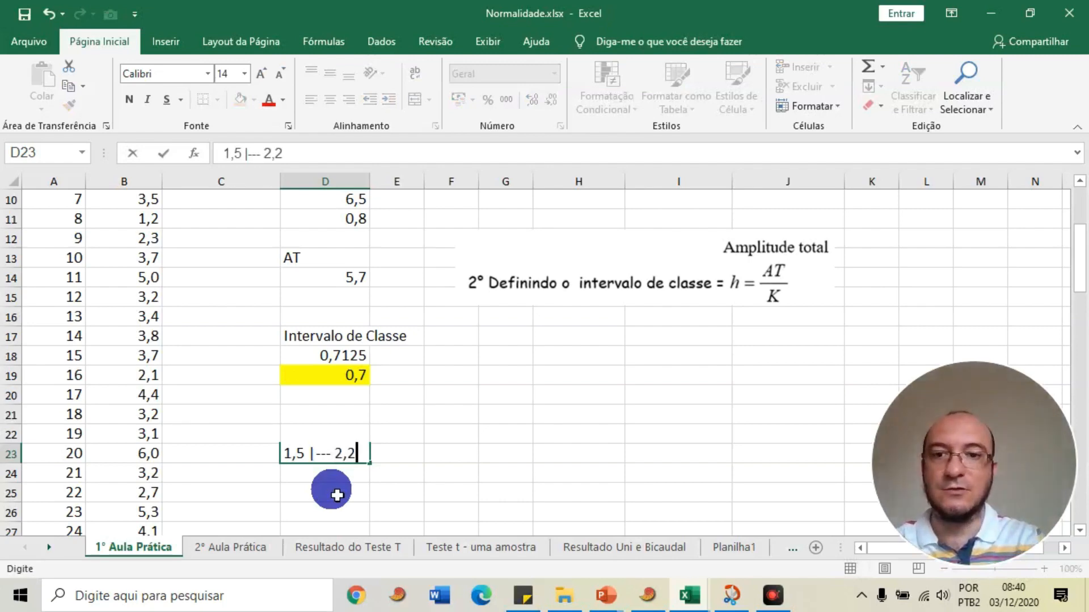
key("Return")
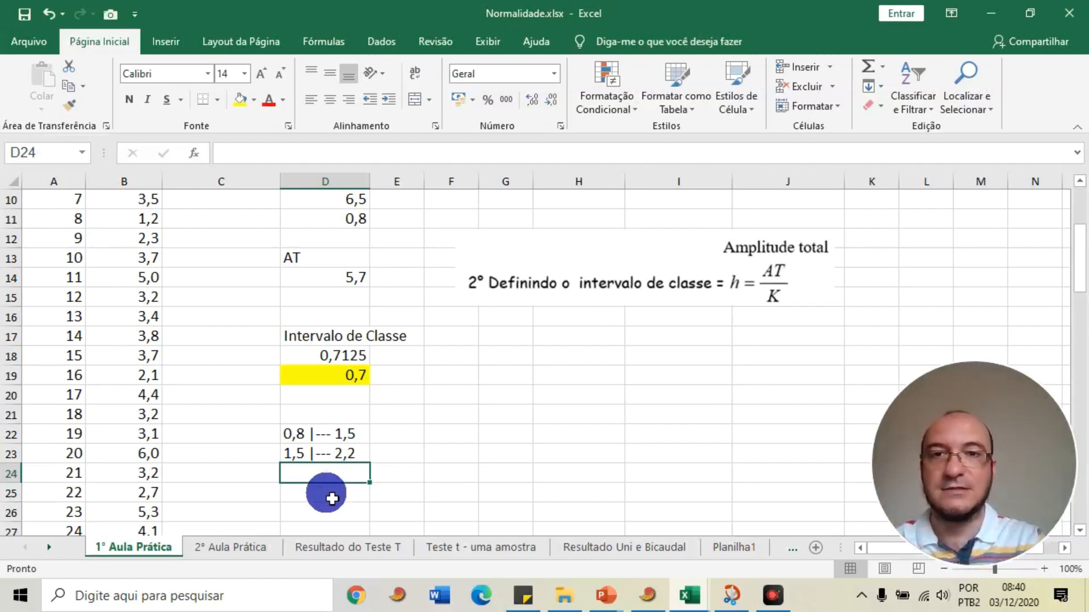
Enter the third class, "2,2 |--- 2,9", in cell D24
type("2,2 |--- 2,")
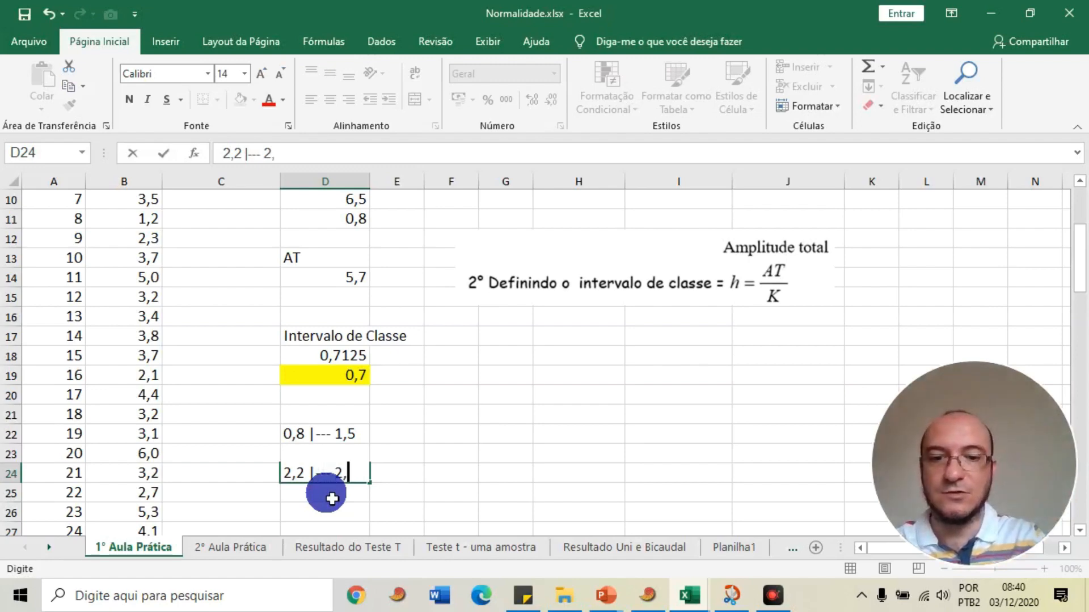
left_click(332, 498)
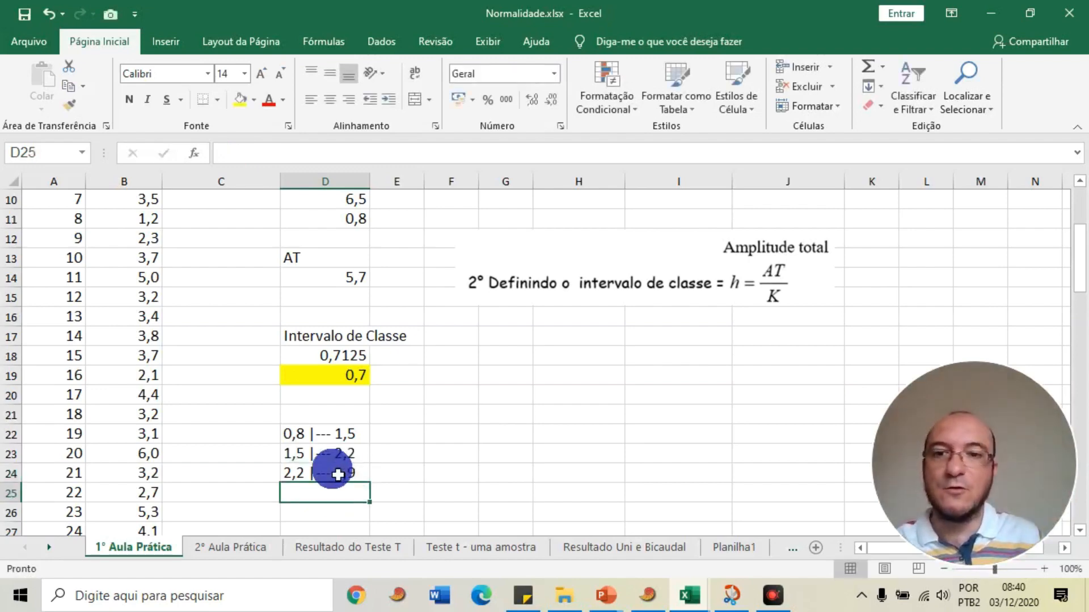
left_click(357, 435)
left_click(365, 474)
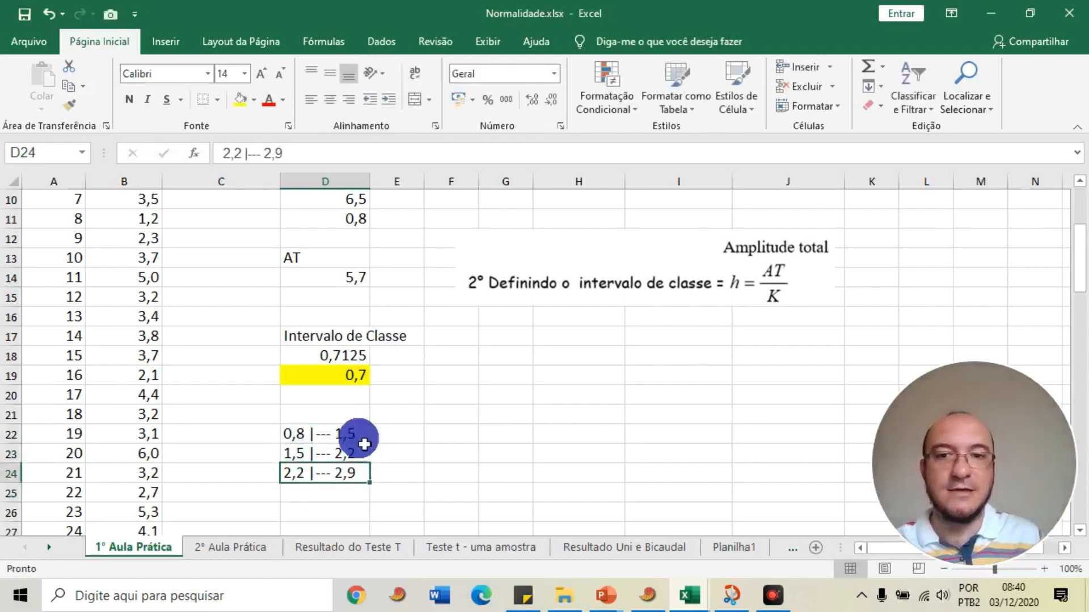
Enter the fourth class, "2,9 |--- 3,6", in cell D25 below the third one
scroll(420, 451, "down", 1)
scroll(420, 450, "down", 1)
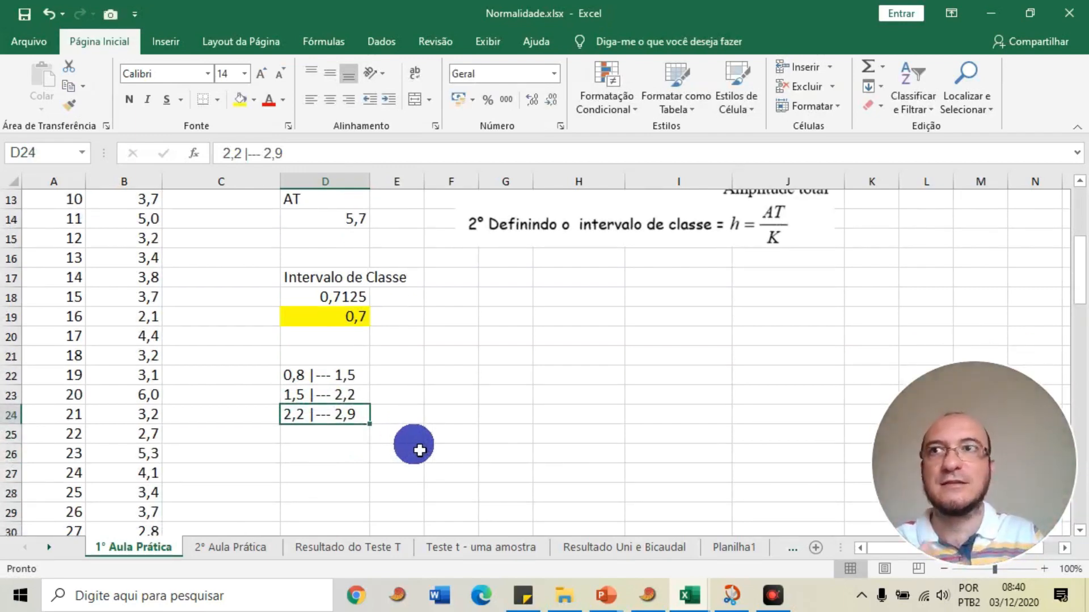
left_click(324, 438)
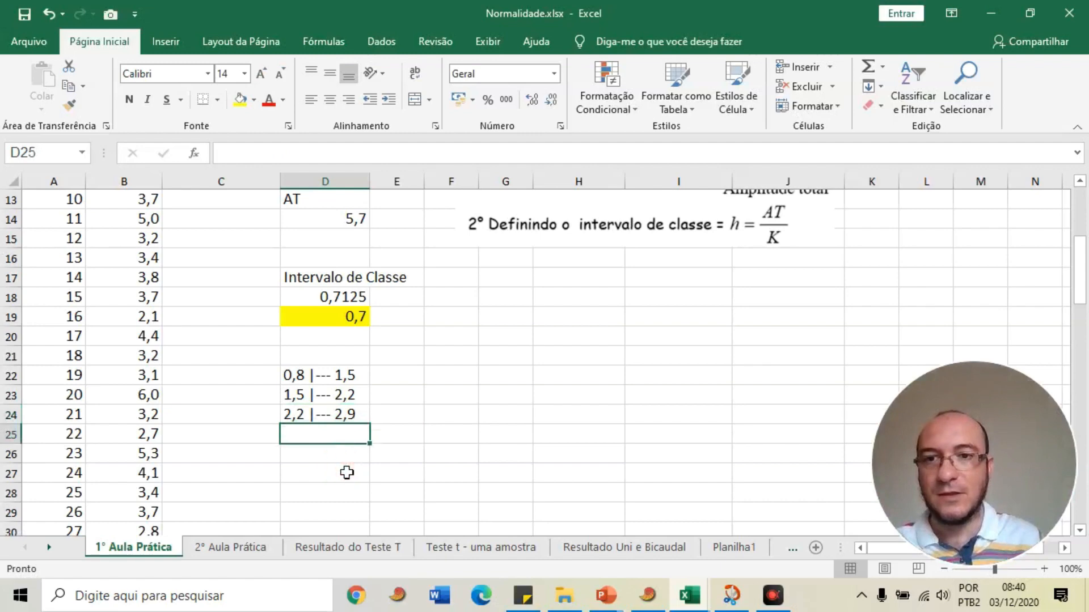
type("2")
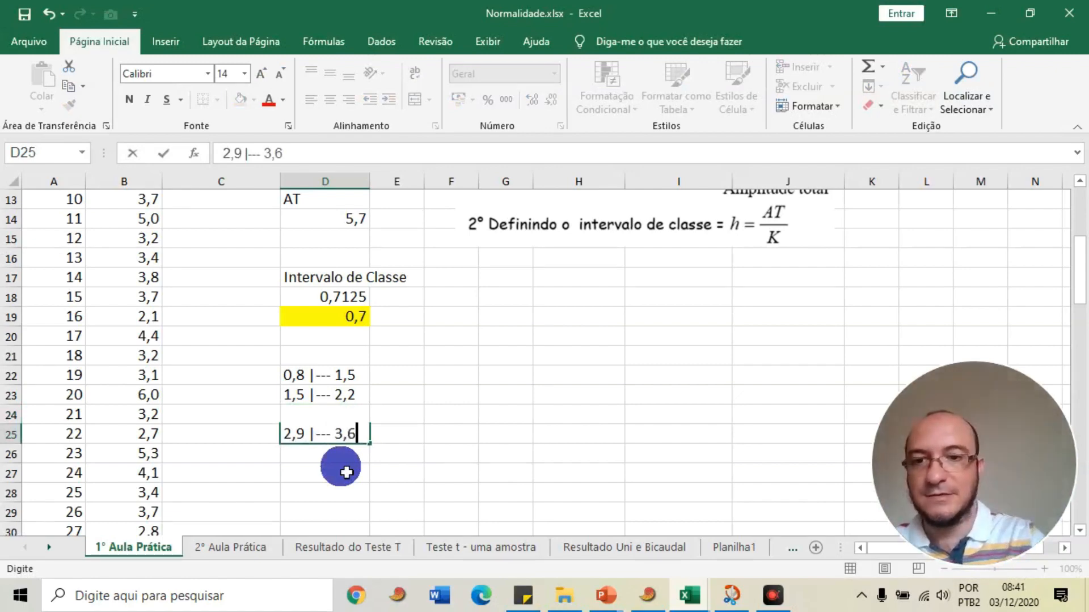
type(",9 |--- 3,6")
key("Return")
Enter the classes "3,6|--- 4,3" in cell D26 and "4,3 |--- 5,0" in cell D27
type("3,6|--- 4,3")
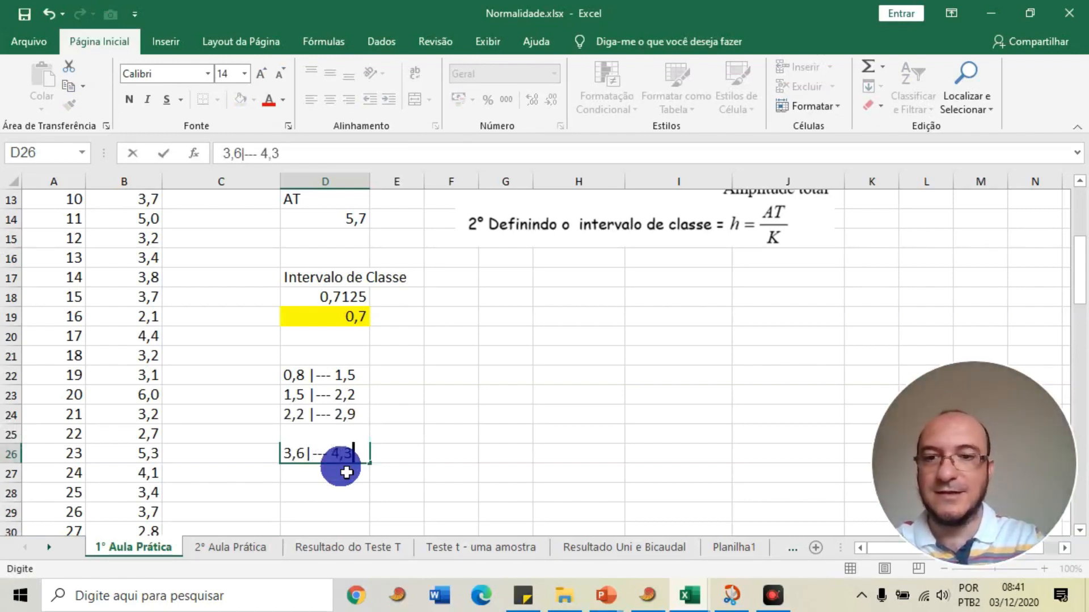
key("Return")
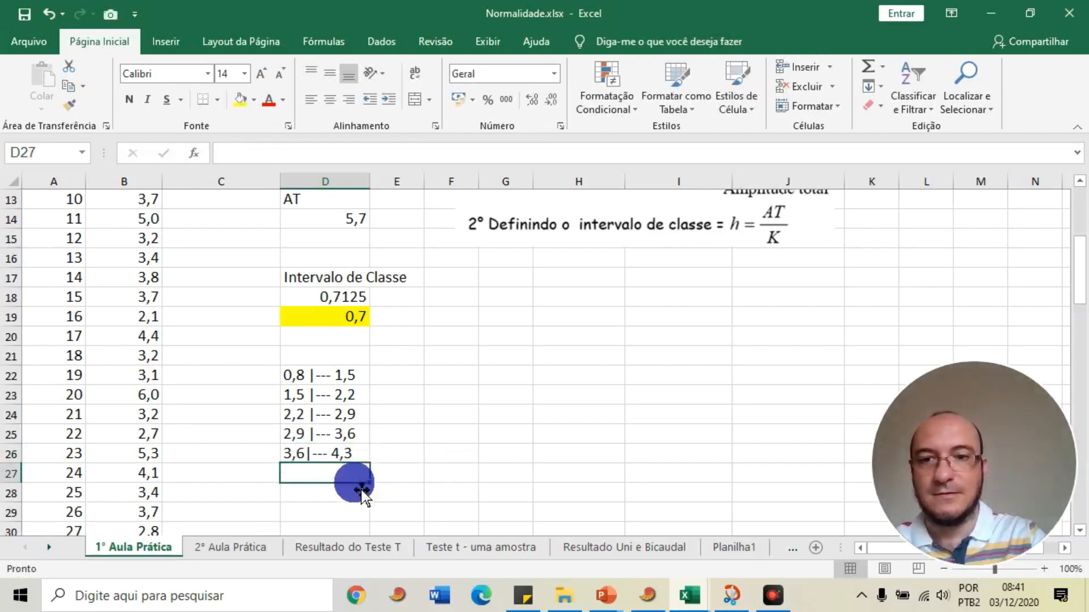
type("=")
key("BackSpace")
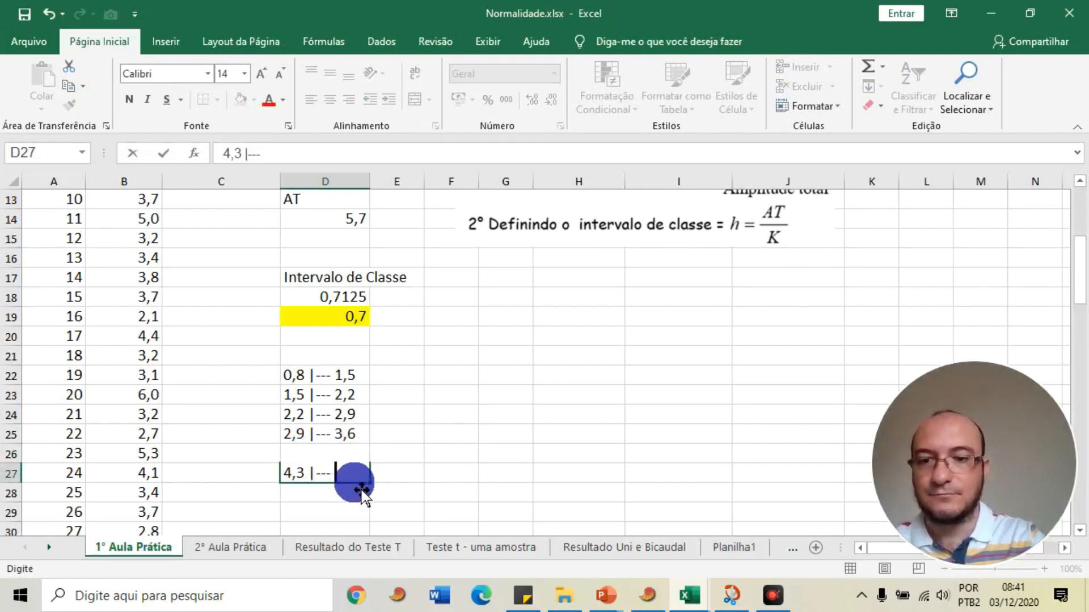
key("Return")
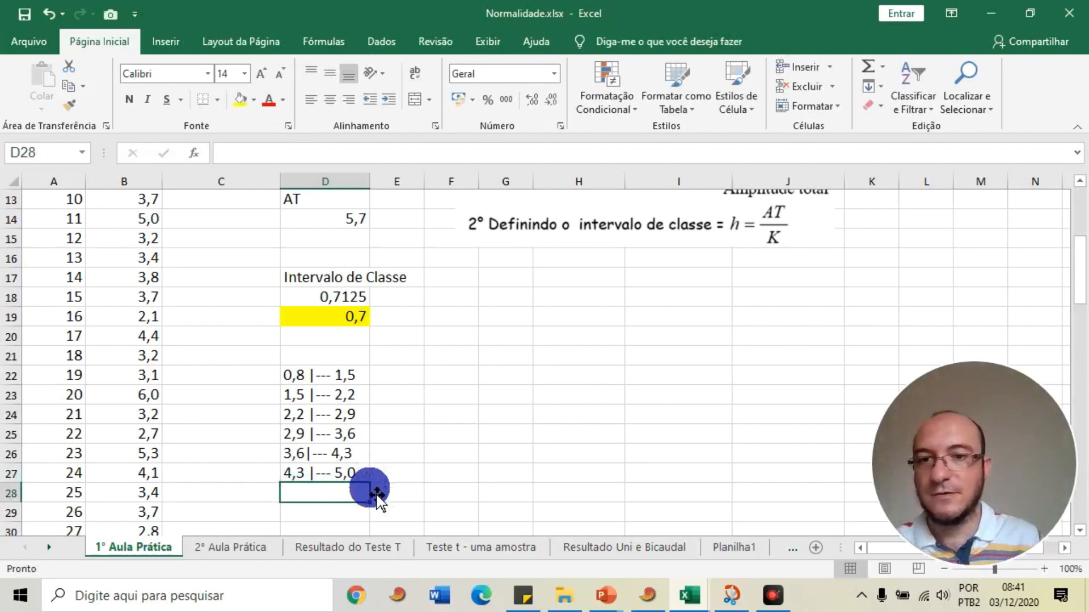
Enter the last two classes, "5,0 |--- 5,7" in cell D28 and "5,7 |--- 6,3" in cell D29
type("5,")
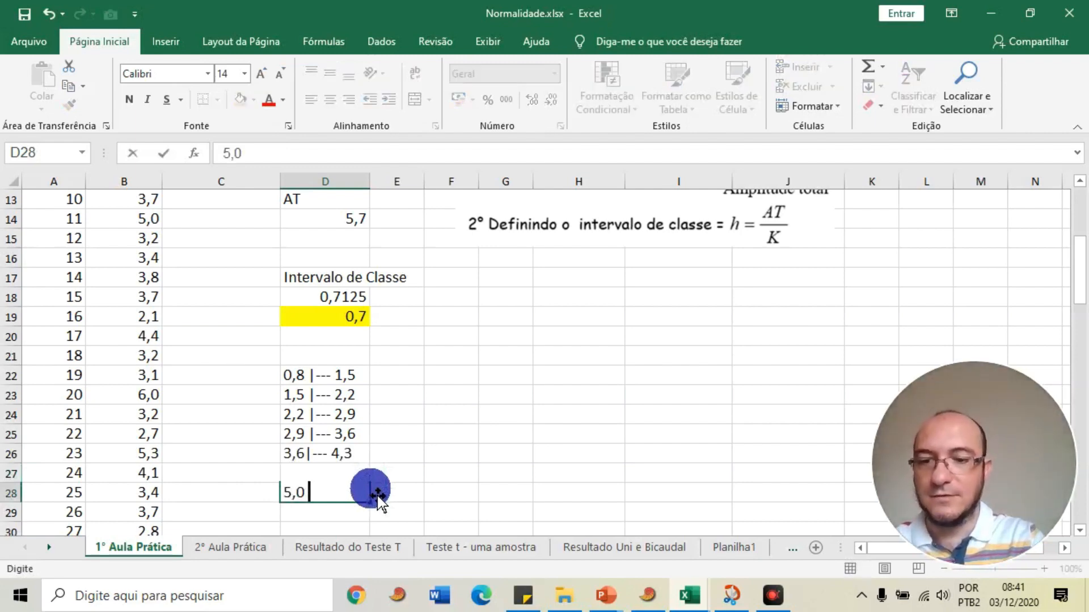
type("0 |--- 5,")
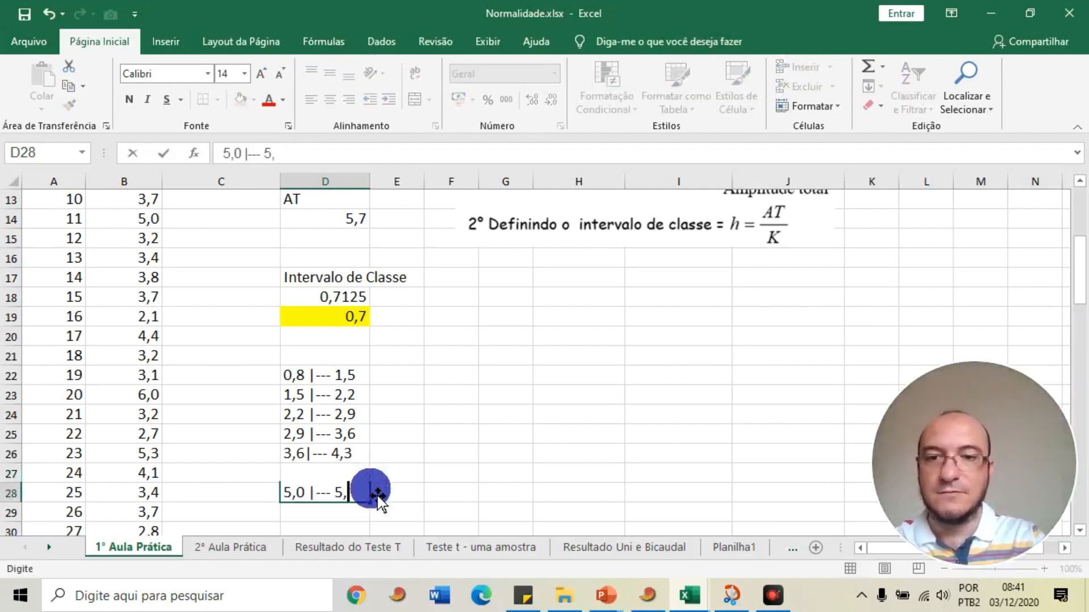
type("7")
key("Return")
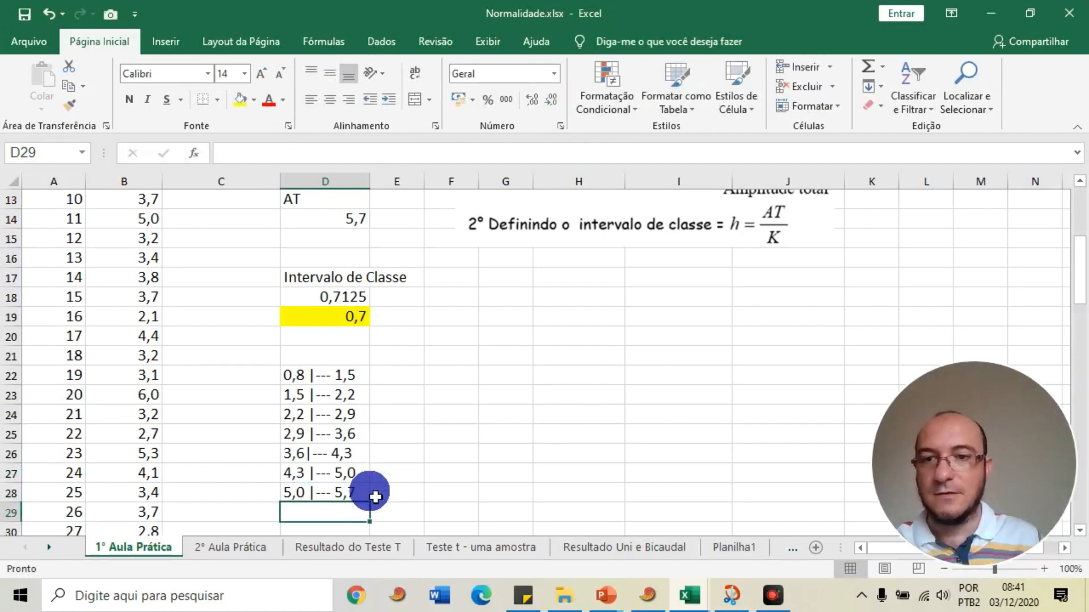
type("|")
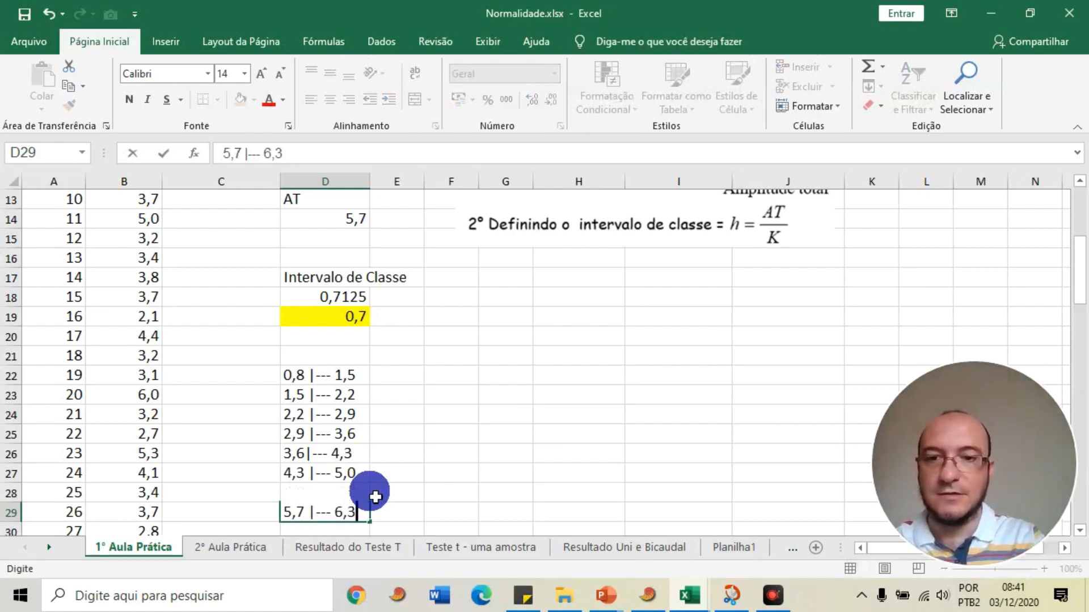
type("--- 6,3")
key("Return")
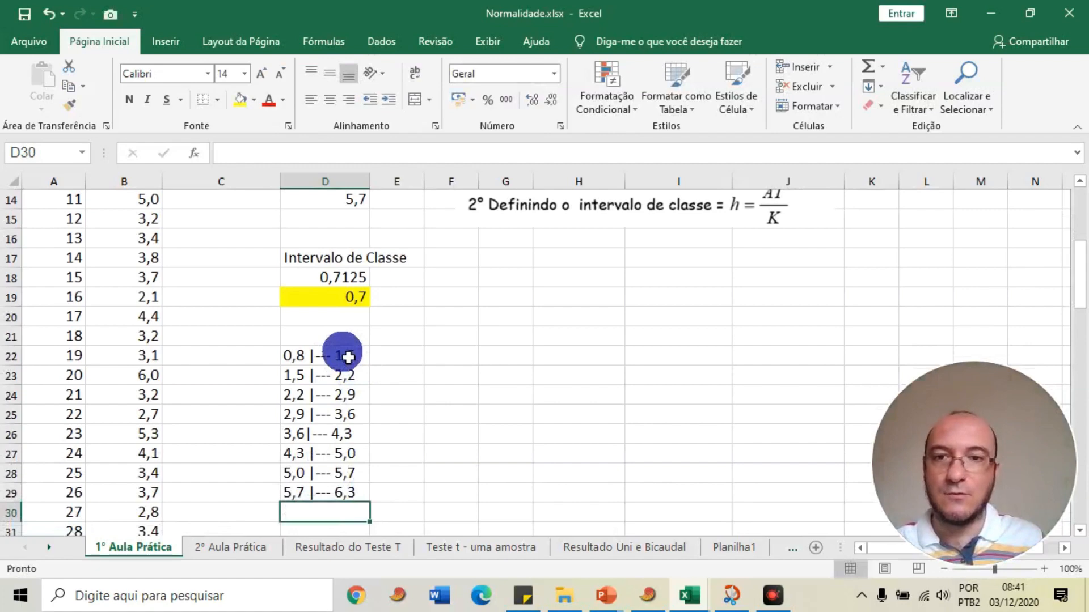
Check the listed classes against the number of classes, the class interval and the largest fruit mass in the data
left_click_drag(348, 357, 343, 493)
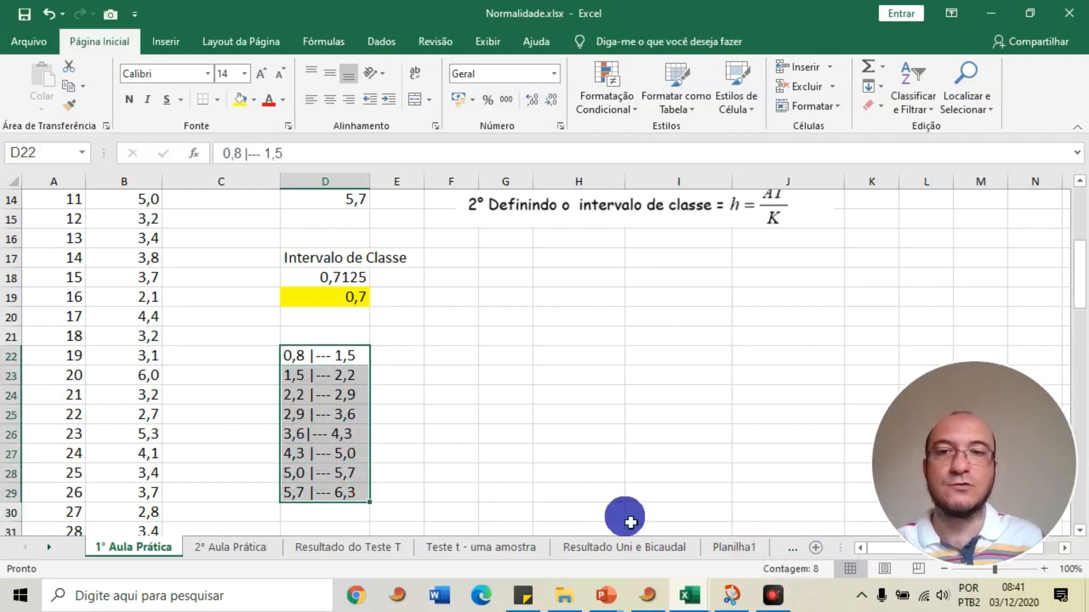
scroll(386, 434, "up", 2)
scroll(391, 433, "up", 4)
scroll(391, 432, "down", 3)
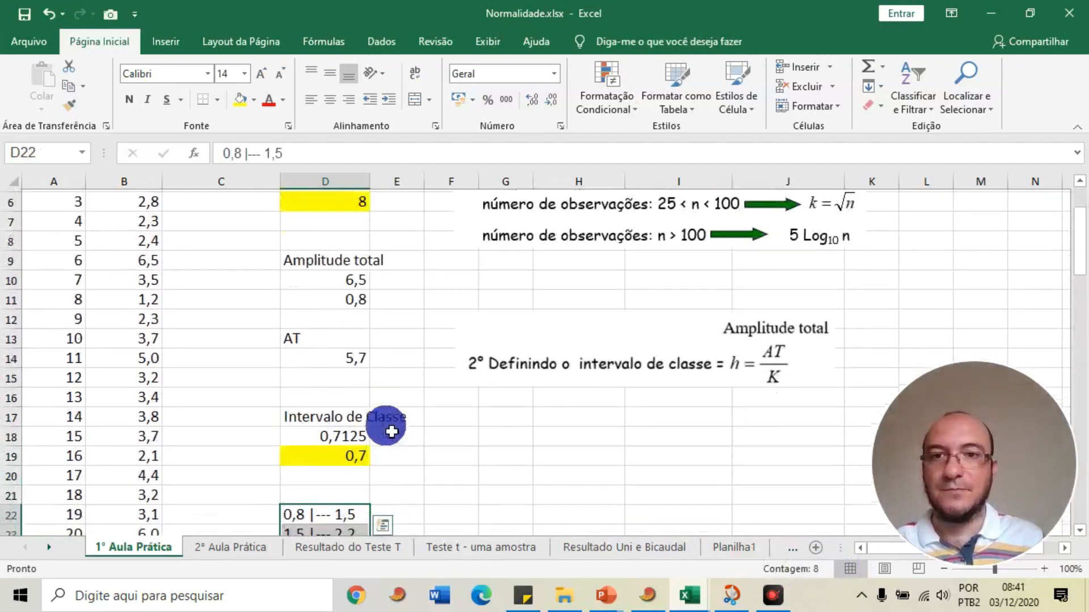
scroll(392, 432, "up", 3)
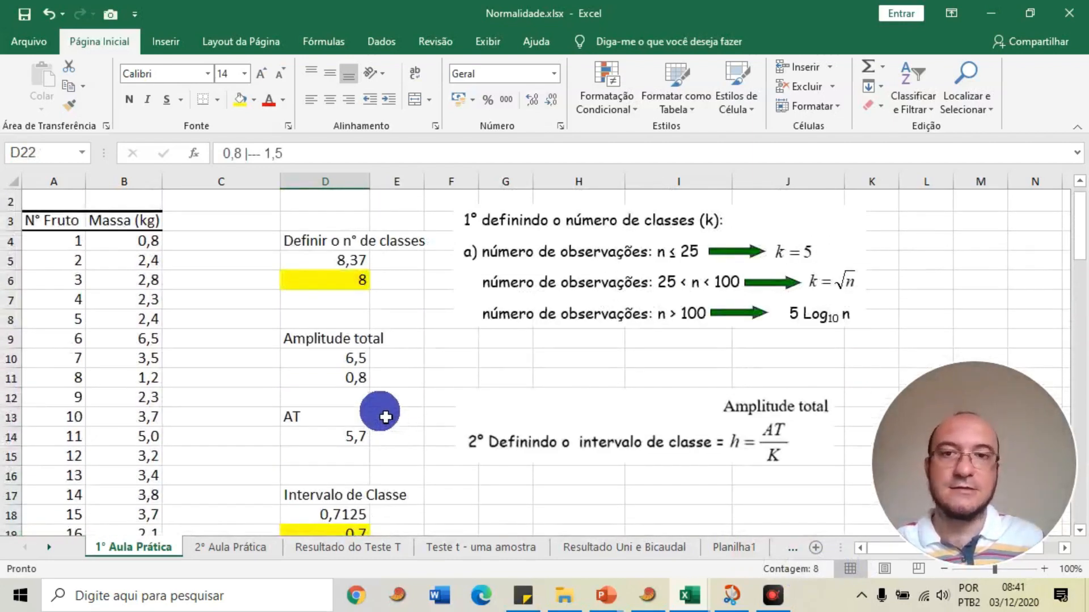
scroll(389, 422, "down", 3)
scroll(384, 413, "up", 1)
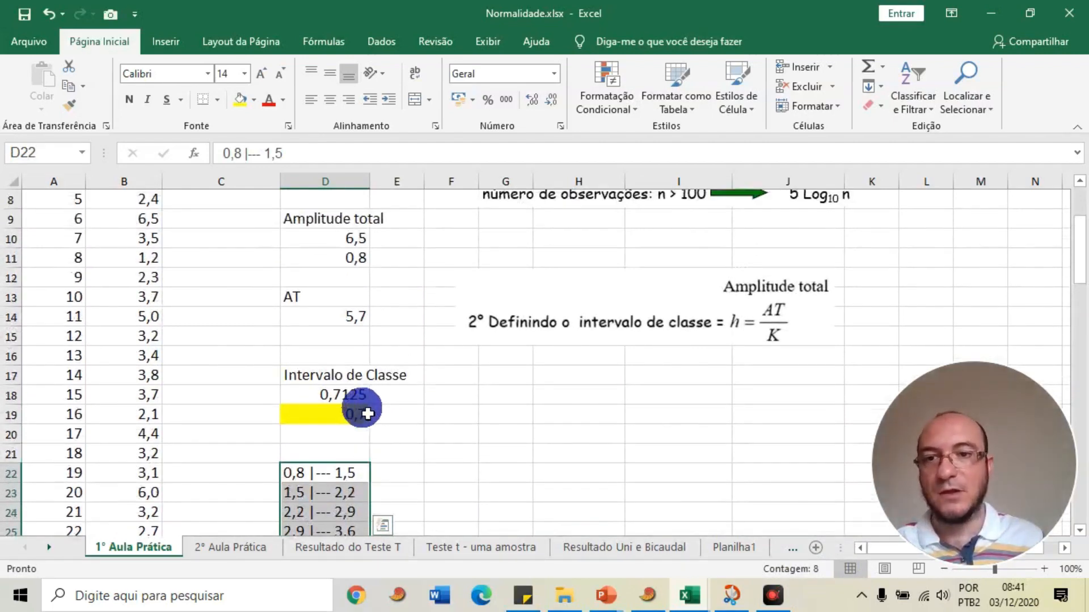
left_click(362, 397)
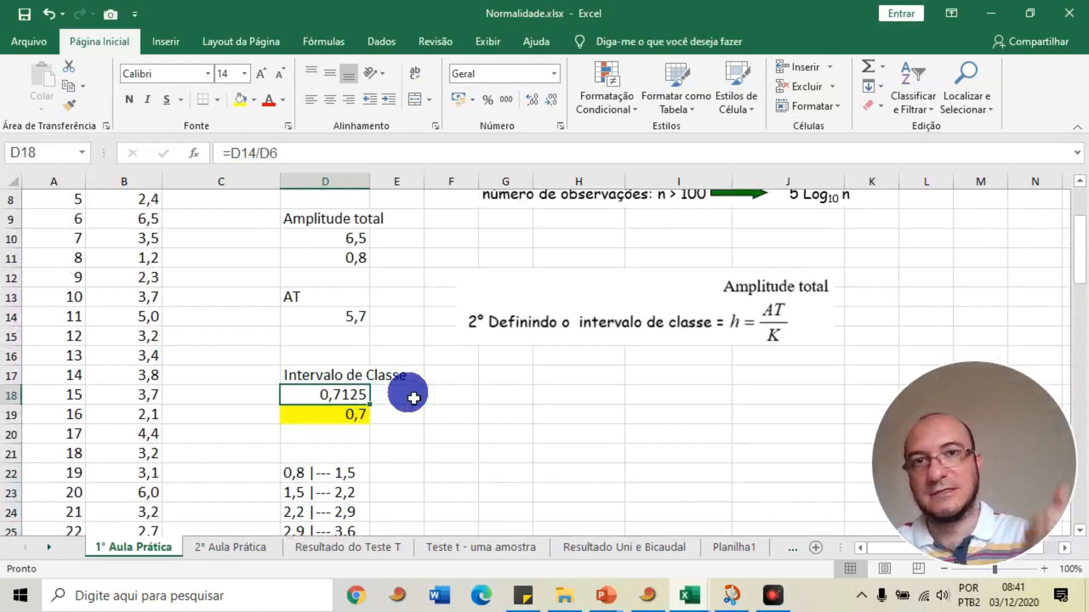
left_click(367, 415)
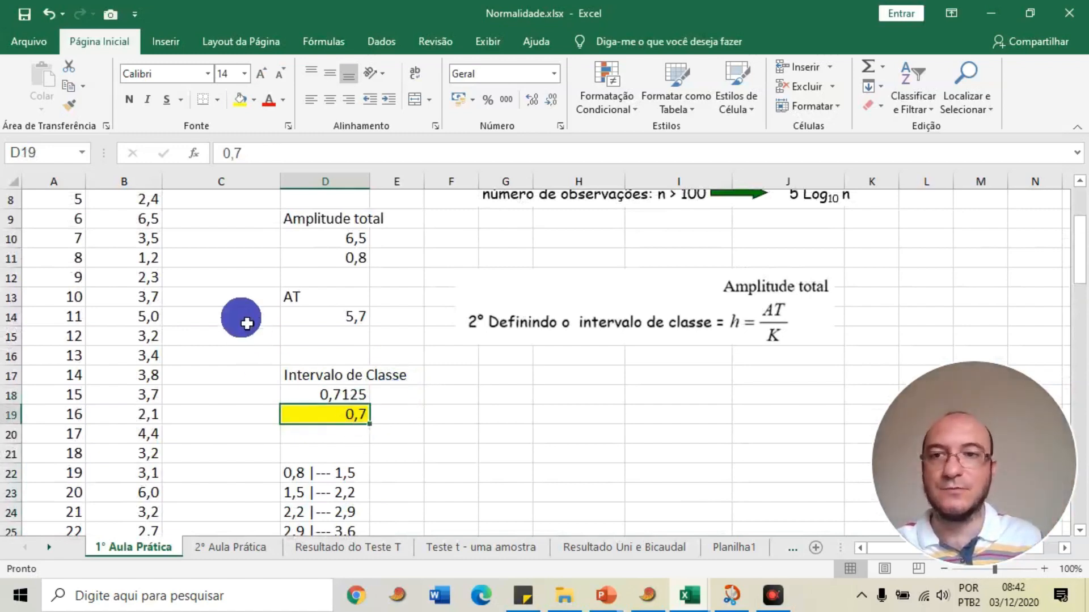
scroll(230, 315, "up", 2)
left_click(150, 342)
scroll(408, 406, "down", 6)
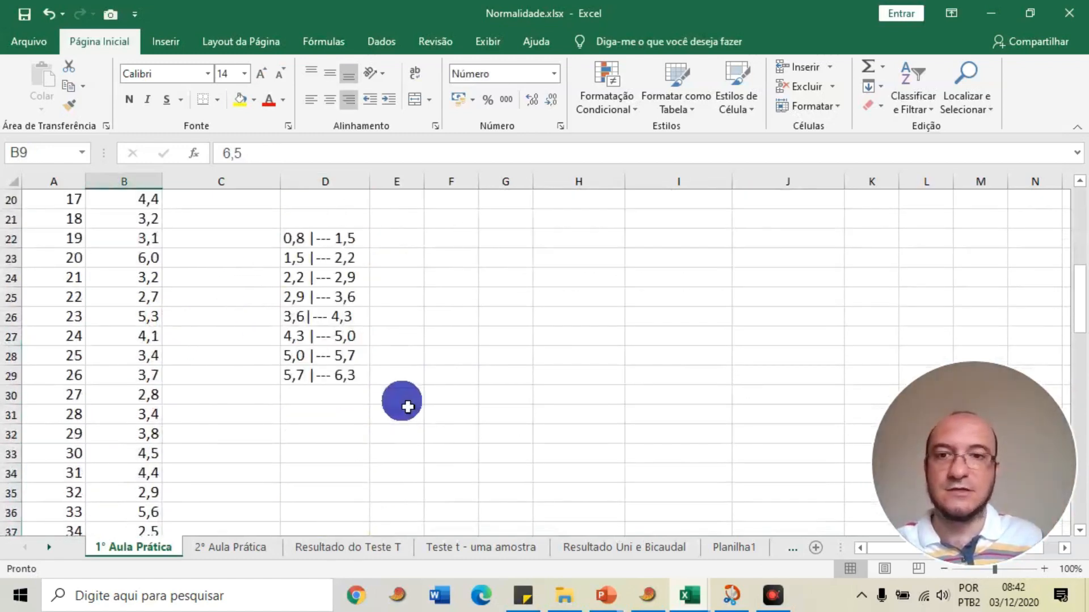
left_click(345, 383)
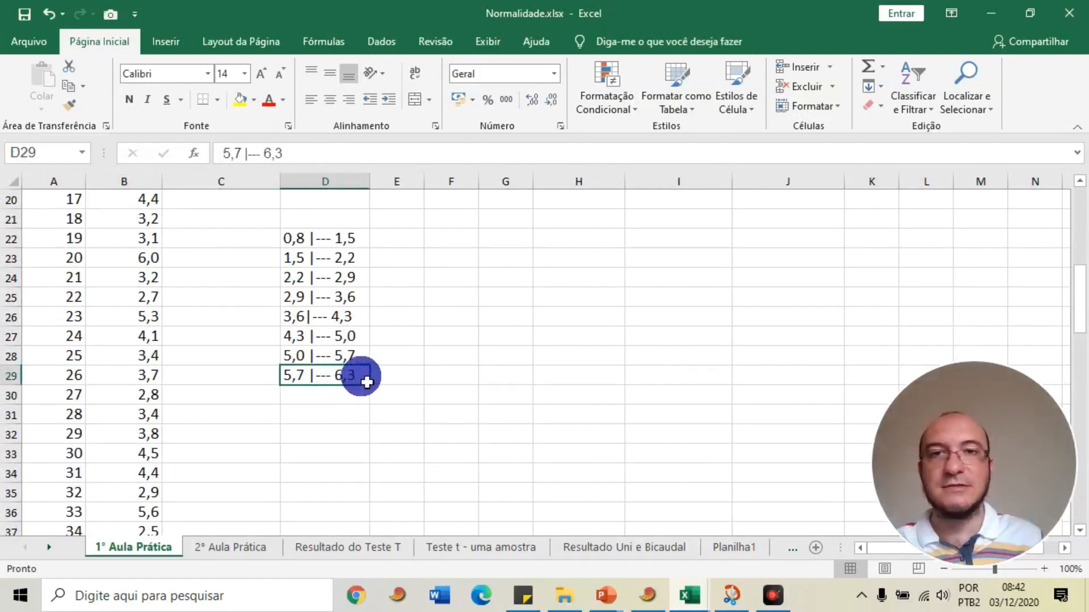
left_click(359, 435)
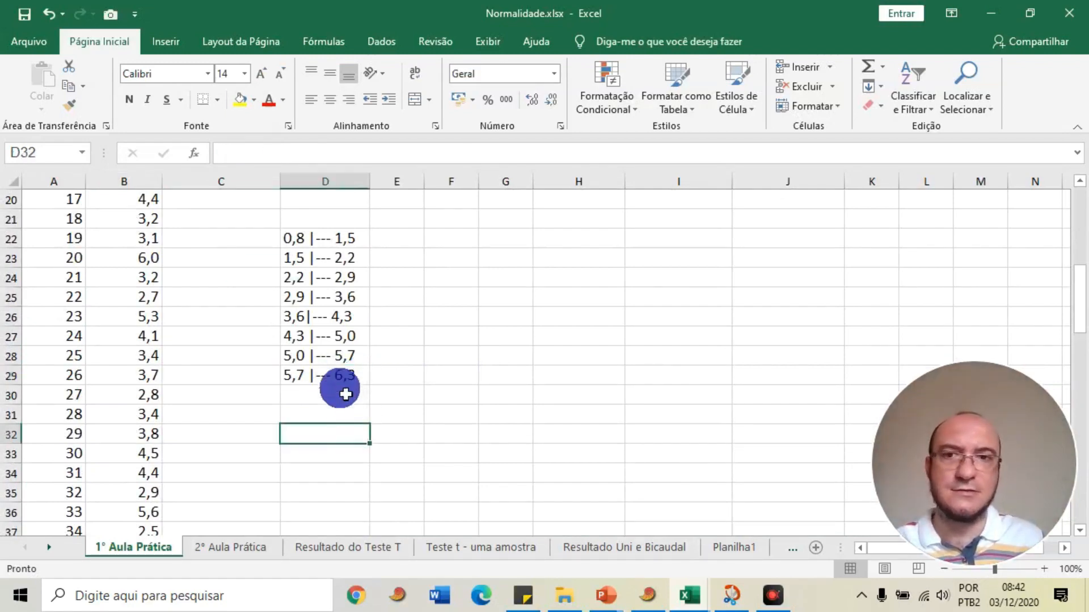
left_click(359, 378)
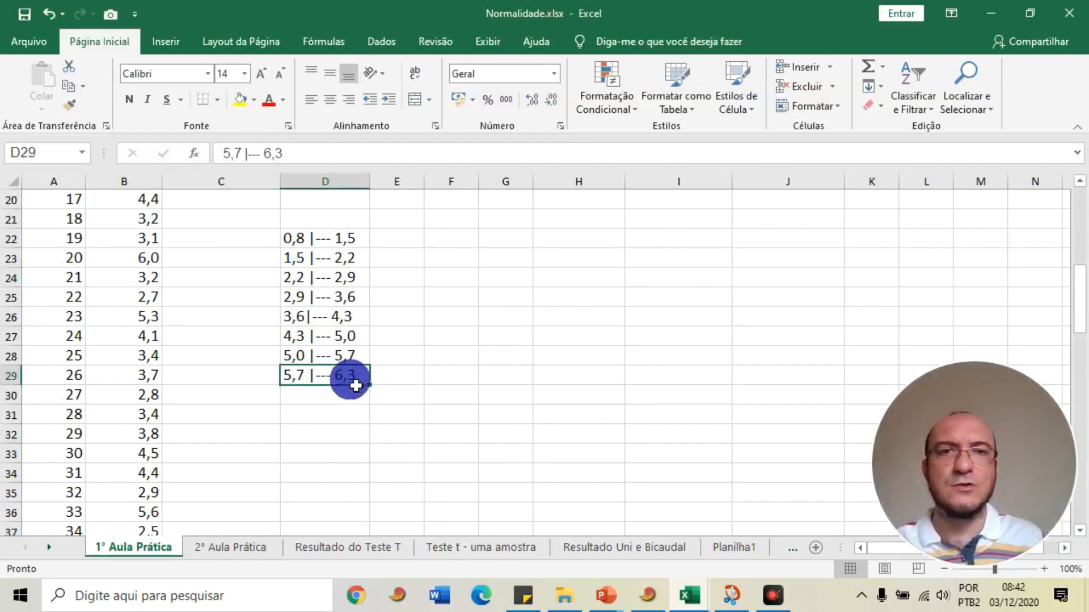
Change the last class in cell D29 to "5,7 |--- 6,5" and review the full class list
scroll(372, 303, "up", 3)
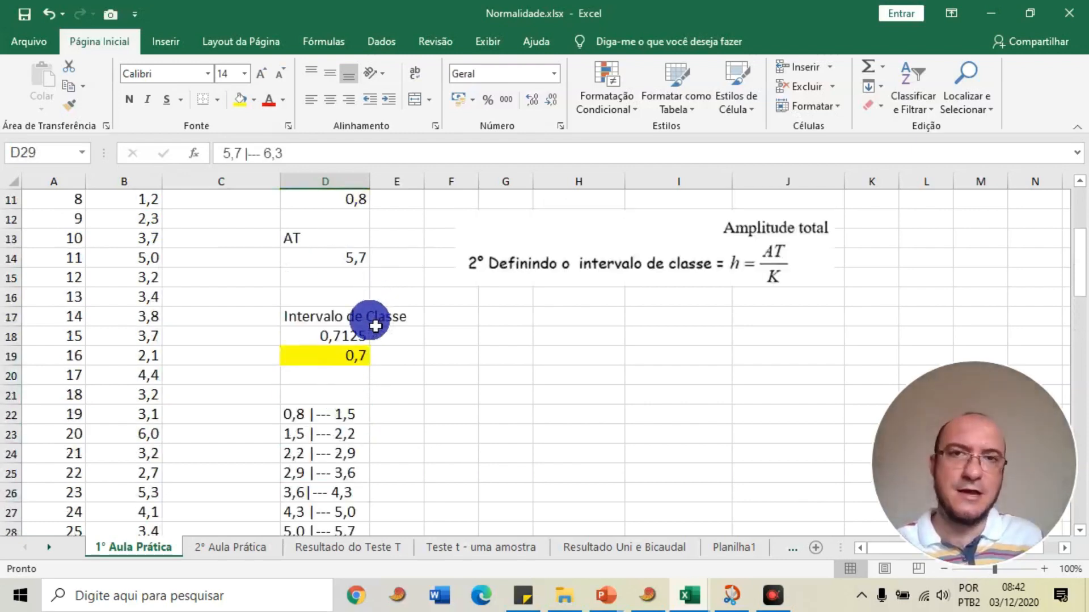
scroll(363, 318, "down", 2)
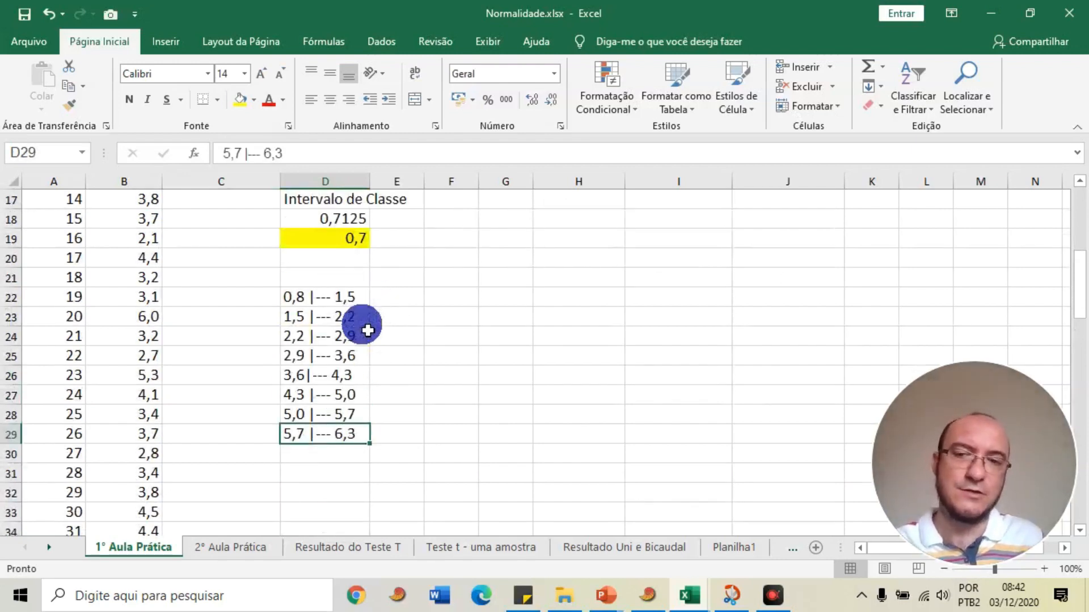
double_click(364, 436)
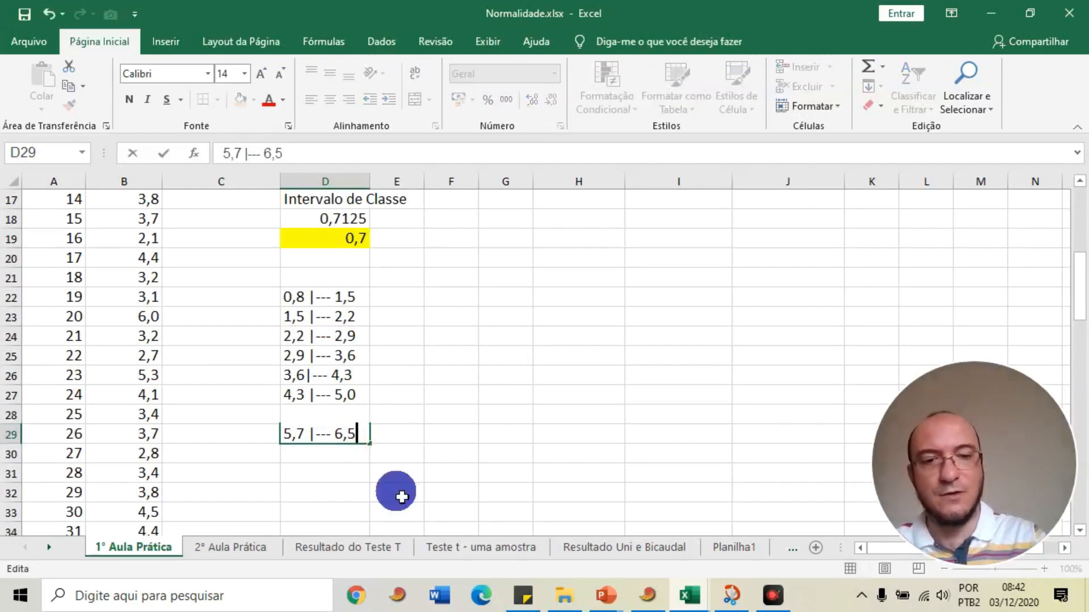
key("Return")
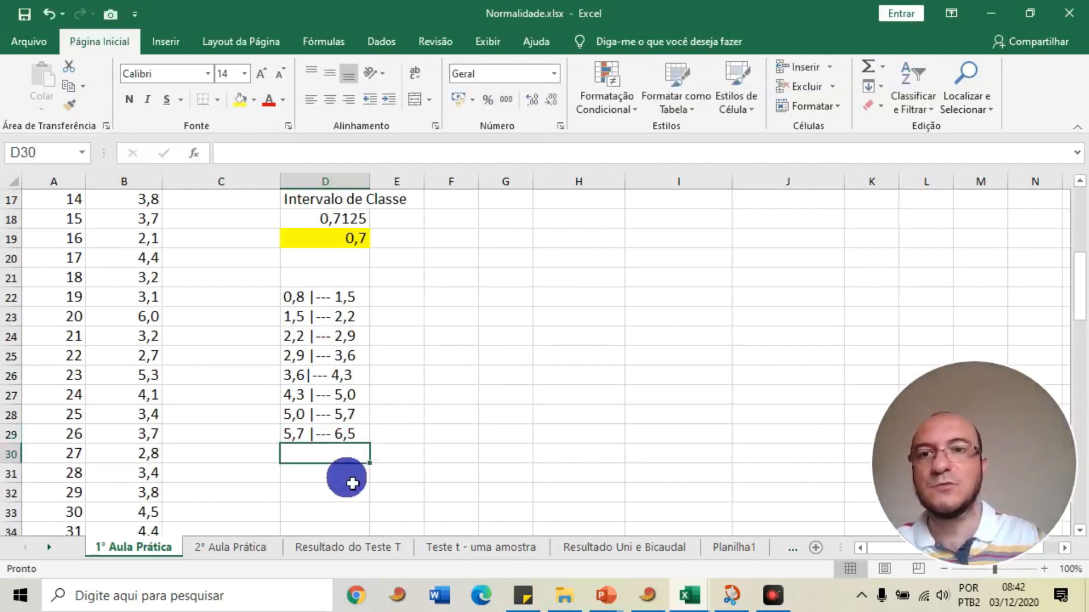
left_click_drag(348, 298, 353, 442)
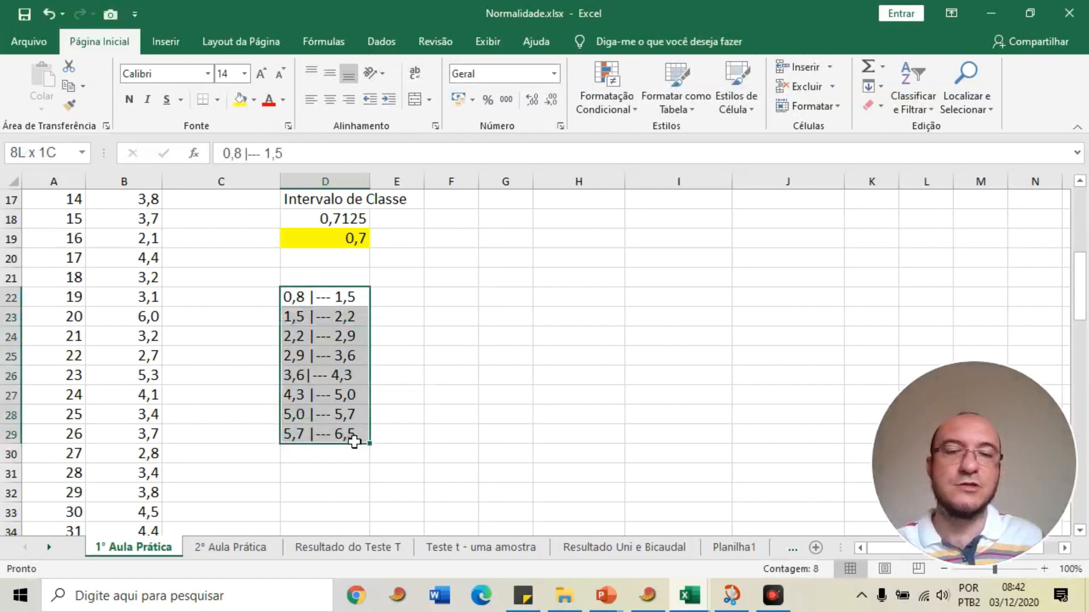
left_click(501, 357)
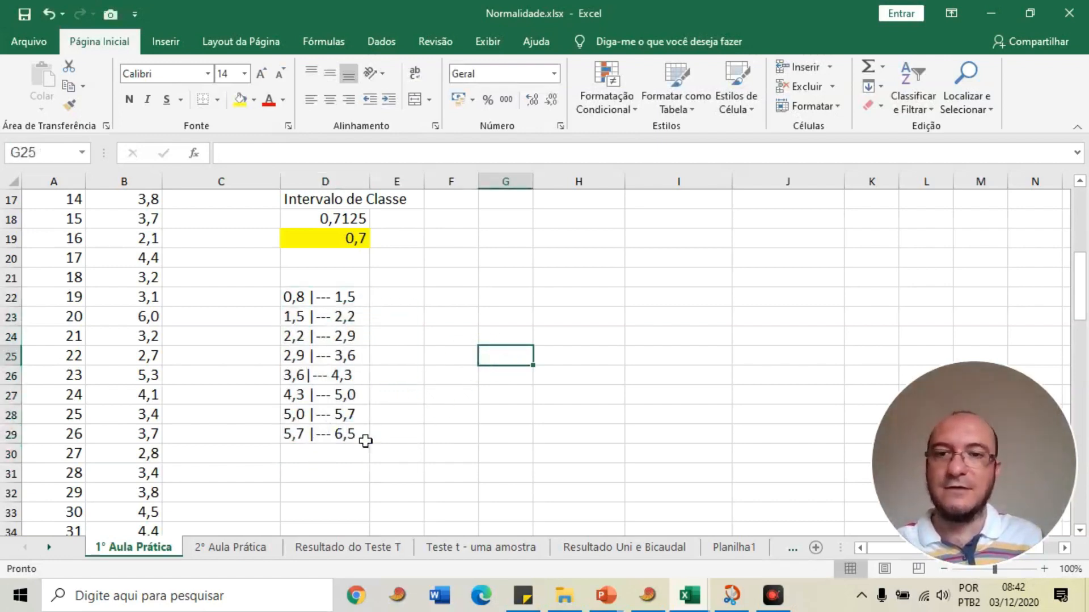
Undo the change to the upper limit of the last class in cell D29
left_click(365, 441)
key("ctrl+z")
left_click(332, 461)
left_click(331, 461)
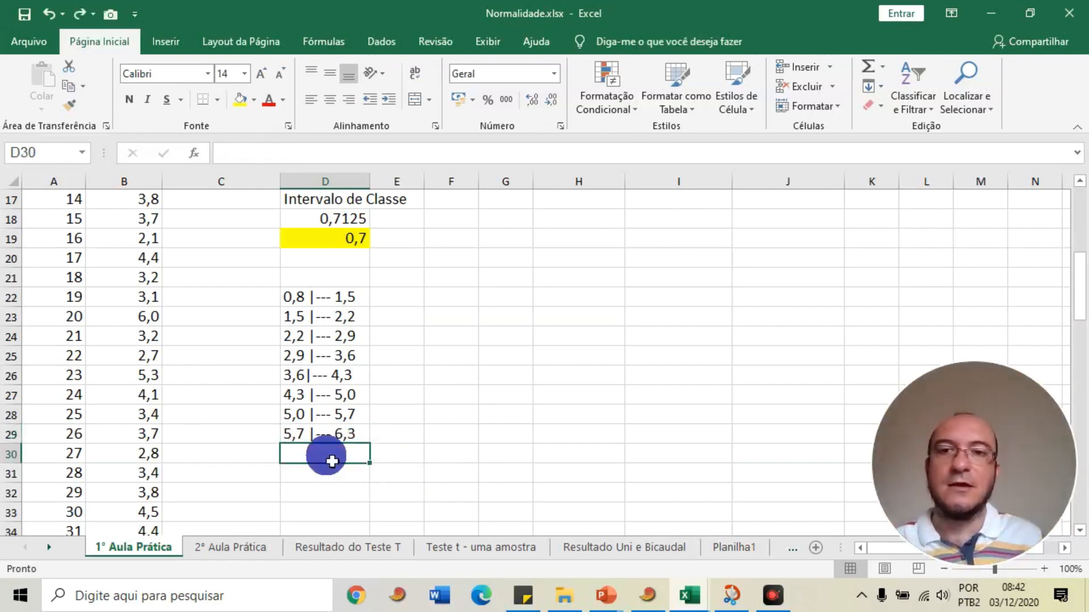
Review the classes and the calculated interval, and set the upper limit of the last class in cell D29 to 6,5
left_click(344, 305)
left_click_drag(344, 300, 346, 396)
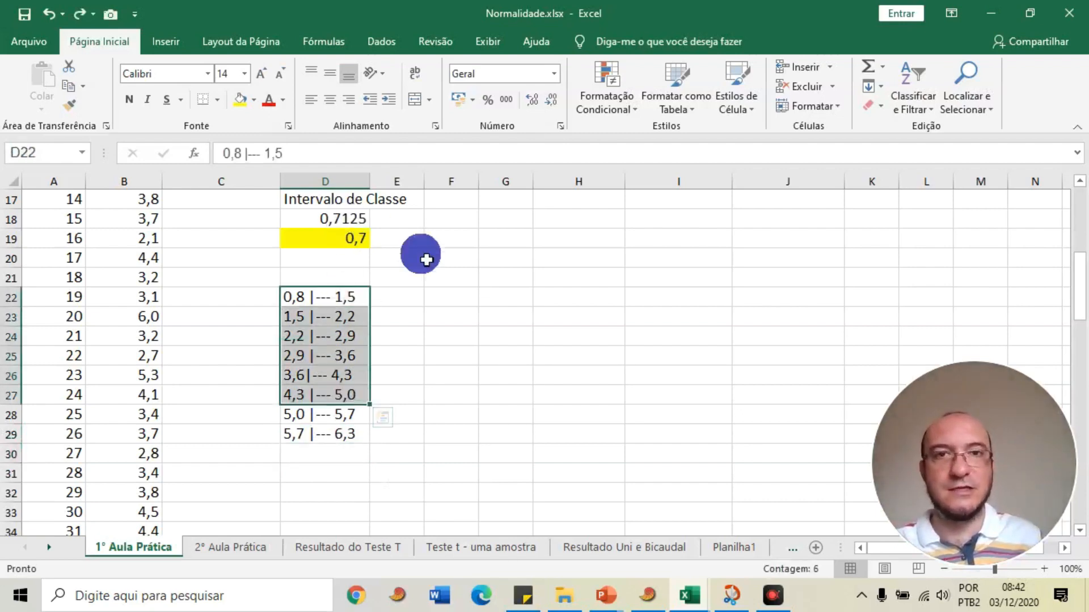
left_click(425, 258)
left_click(338, 225)
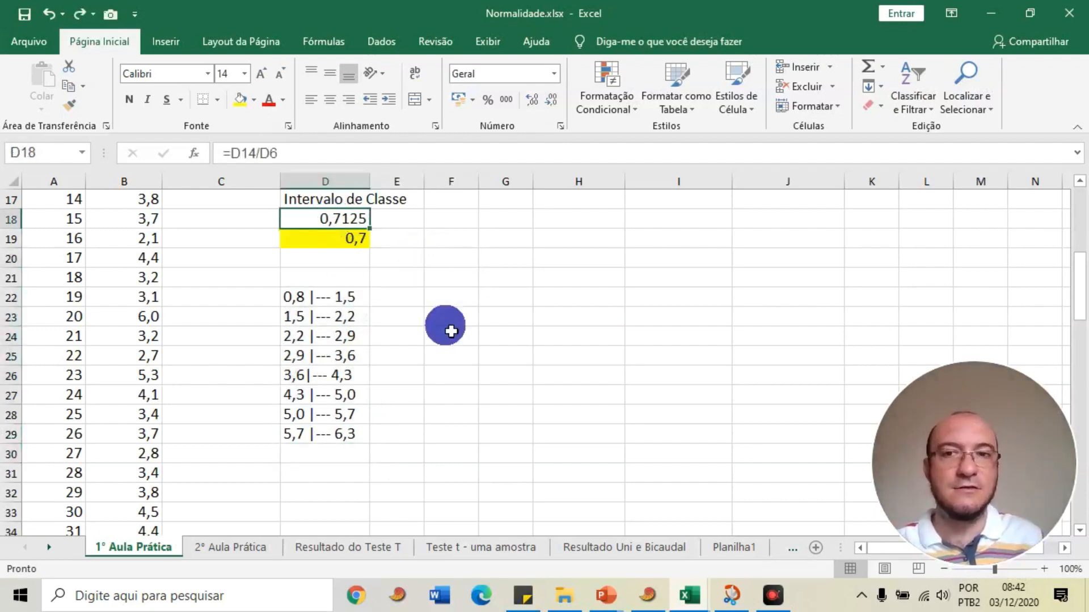
left_click_drag(348, 297, 348, 445)
double_click(350, 437)
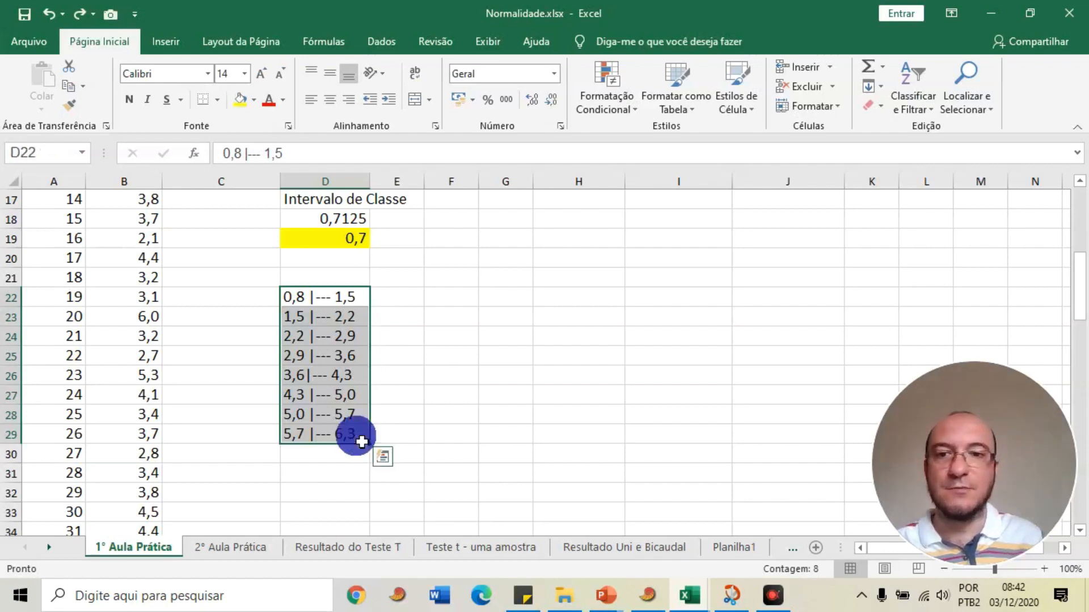
key("Return")
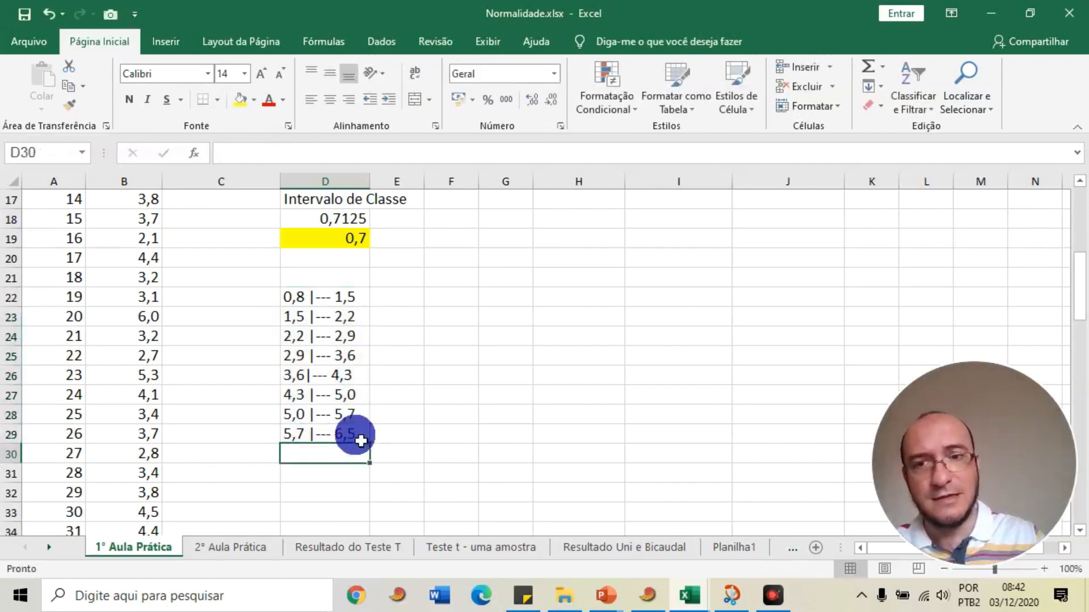
scroll(396, 431, "up", 3)
scroll(402, 434, "down", 2)
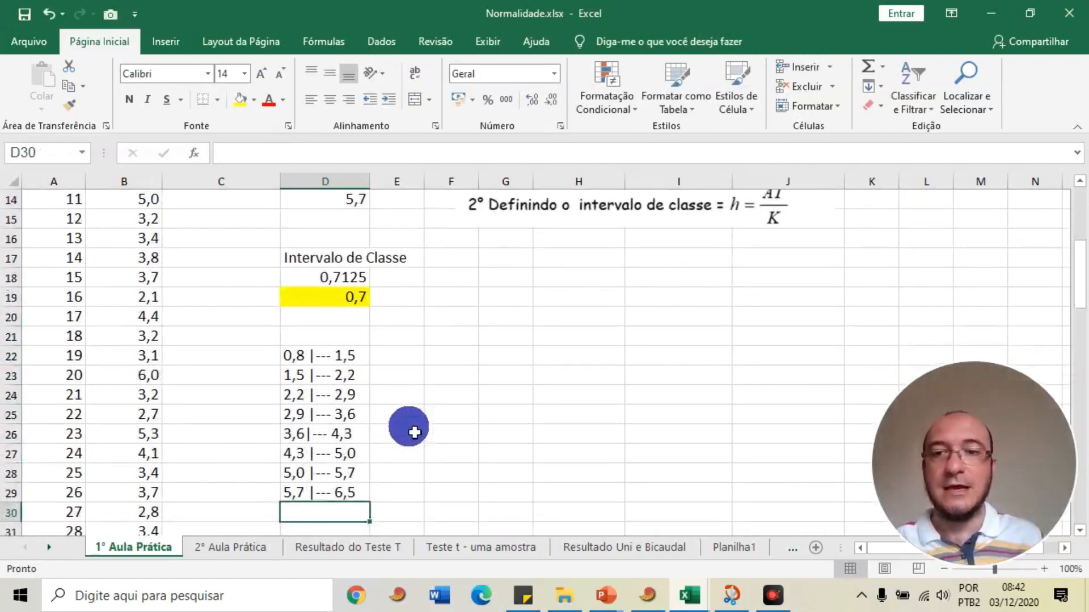
scroll(396, 430, "up", 2)
scroll(199, 284, "up", 3)
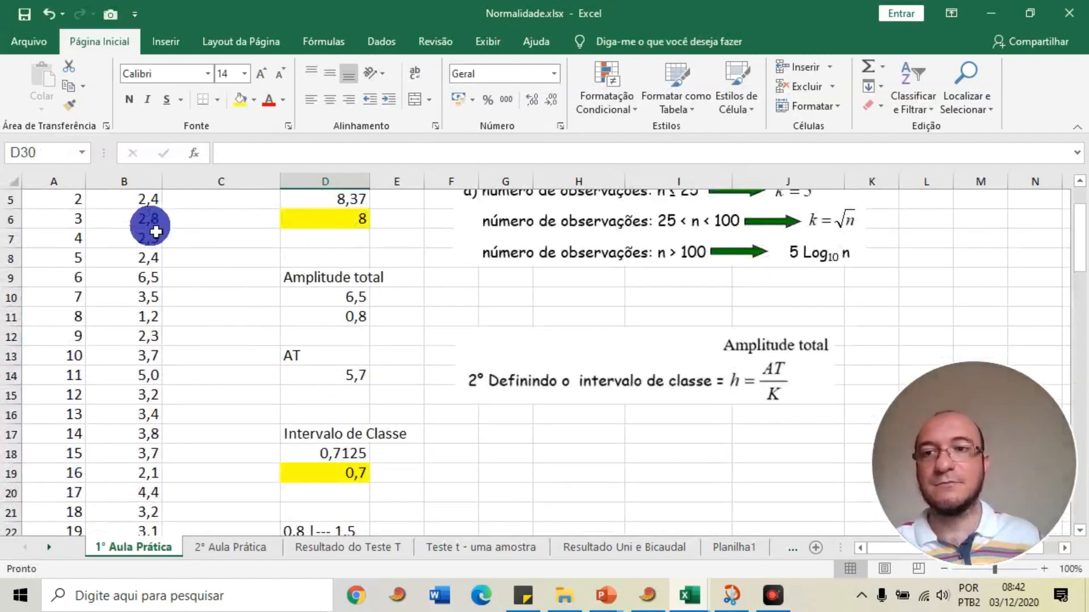
Sort the Massa (kg) data from smallest to largest, expanding the selection so the fruit numbers stay matched to their masses
left_click(161, 237)
scroll(170, 334, "down", 20)
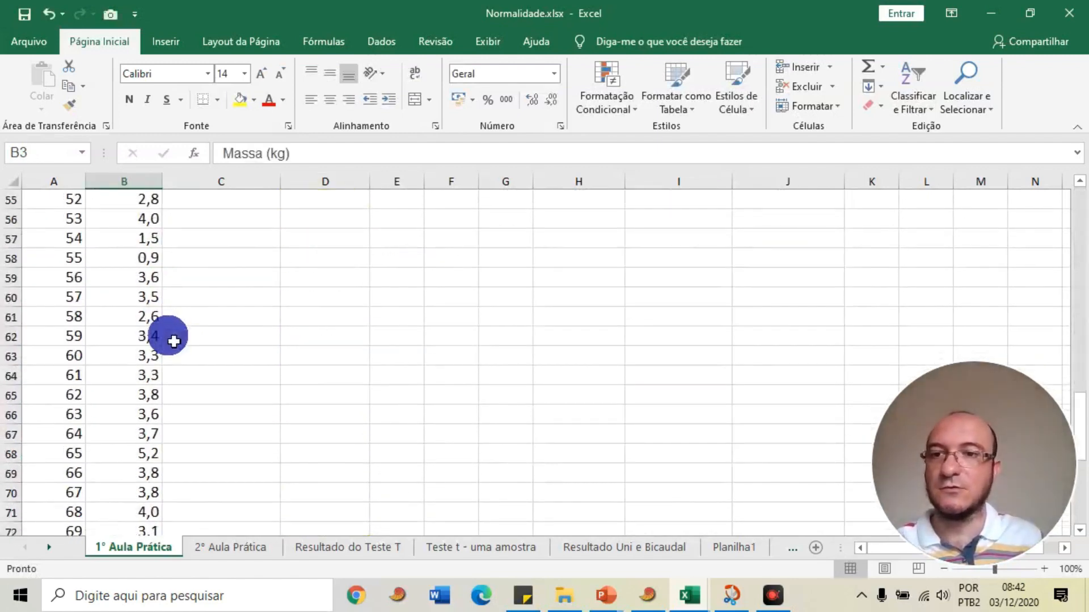
scroll(173, 342, "up", 3)
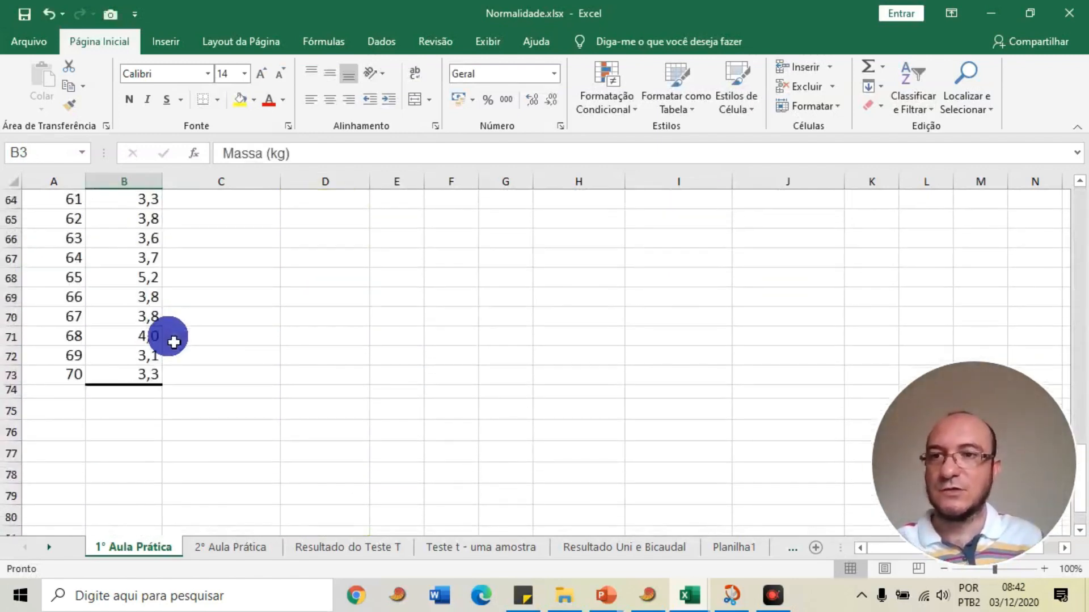
left_click(148, 378, "shift")
scroll(146, 377, "up", 20)
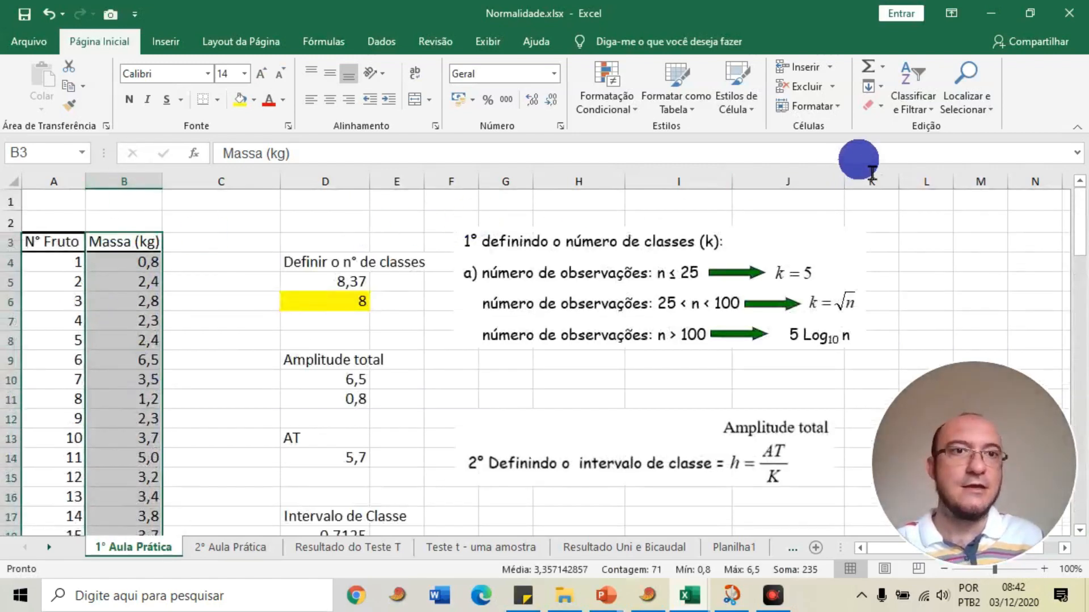
left_click(925, 107)
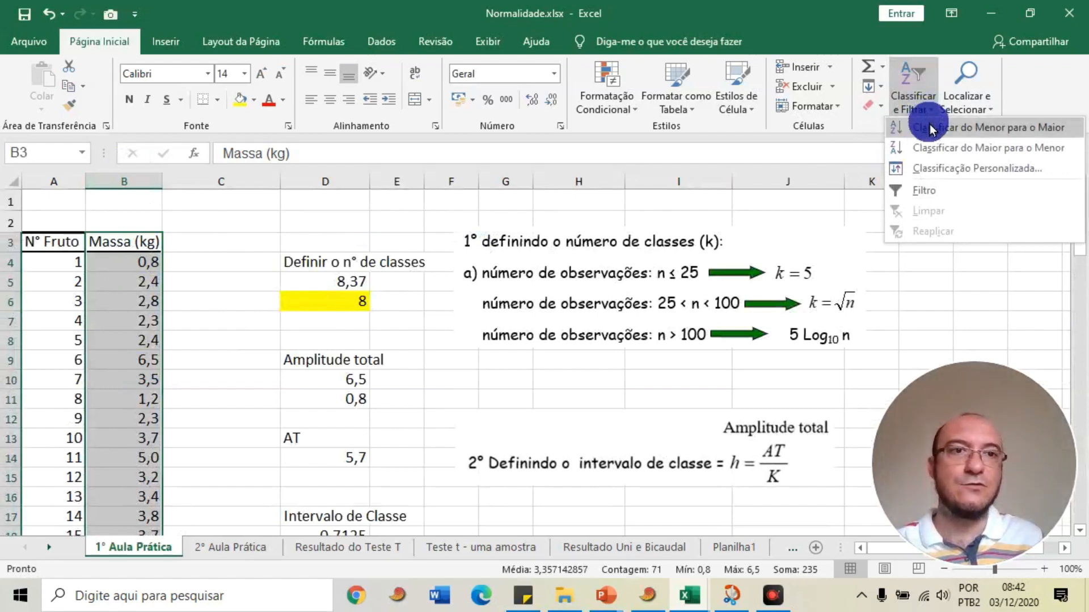
left_click(960, 128)
left_click(880, 339)
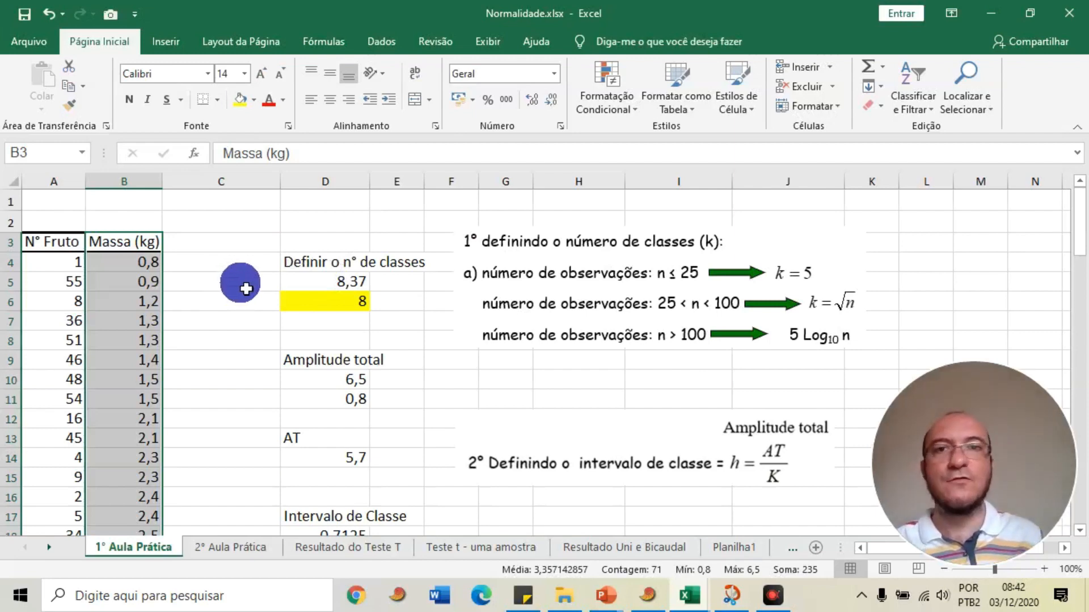
Add the column header "Contagem" in cell E21, beside the class list
scroll(246, 289, "down", 4)
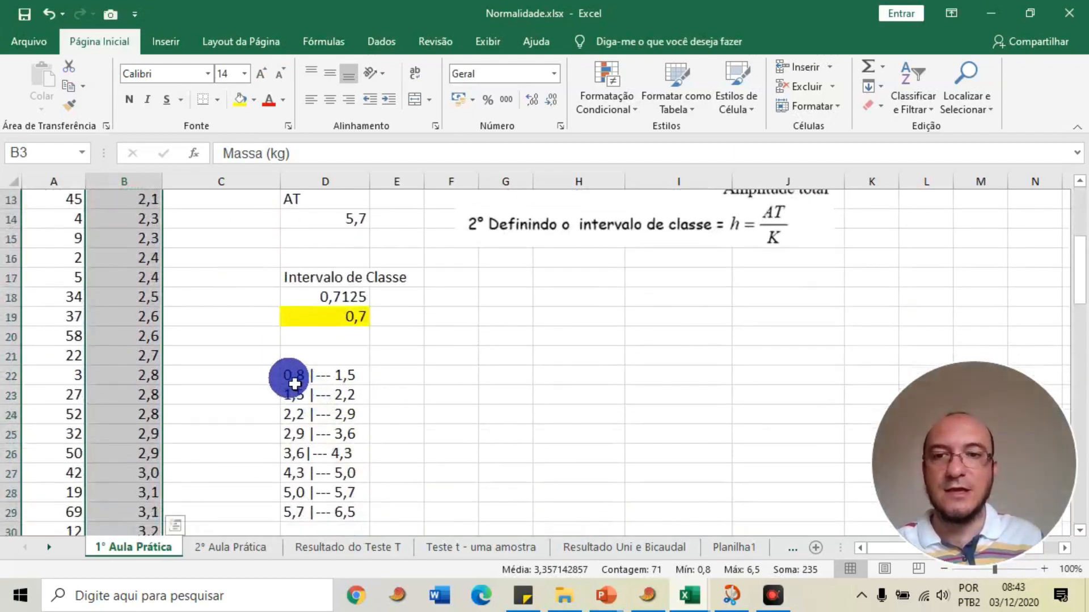
left_click(402, 361)
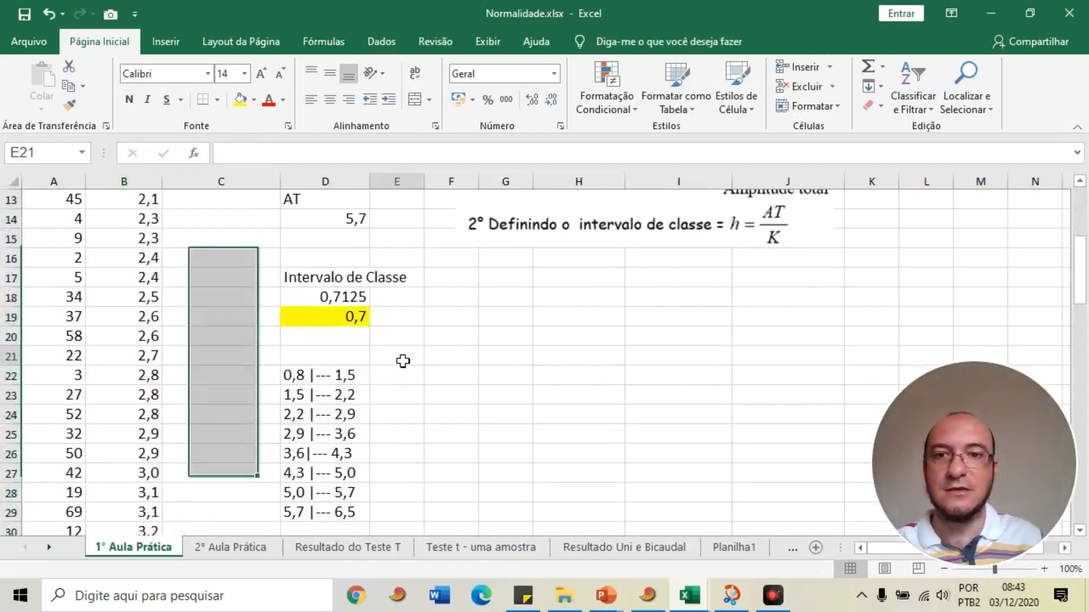
left_click(403, 362)
type("Contagem")
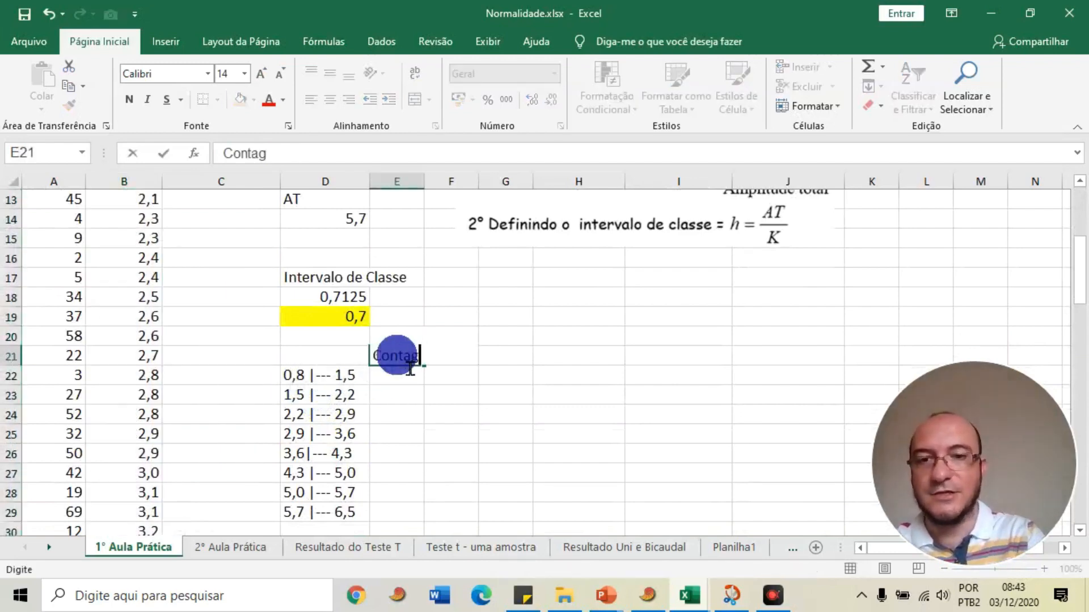
key("Return")
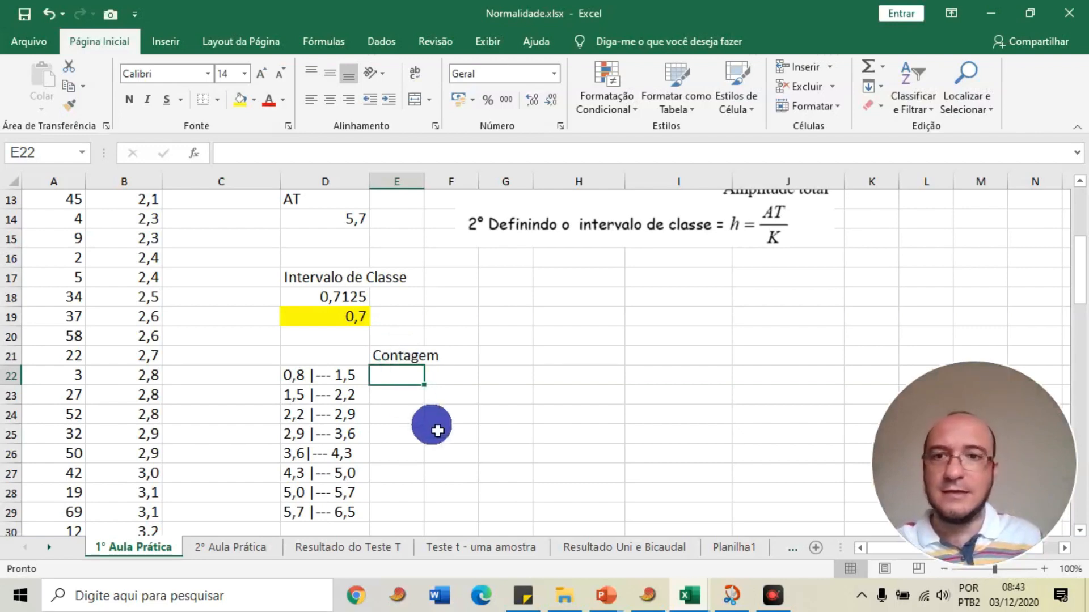
Count the sorted masses from 0,8 up to but excluding 1,5 and enter 6 in cell E22
scroll(192, 411, "up", 4)
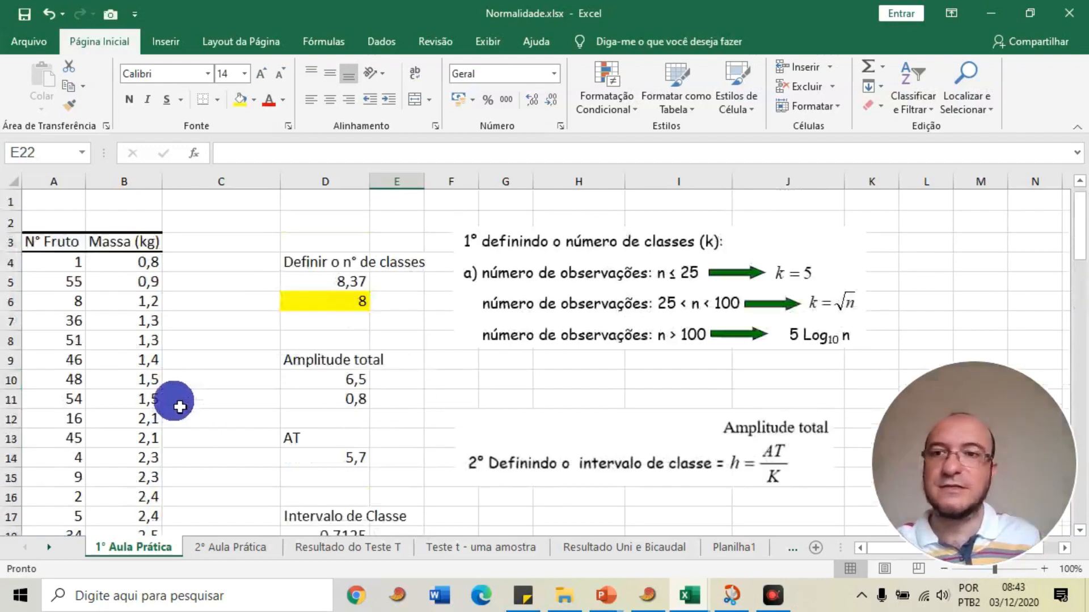
left_click(149, 268)
left_click_drag(148, 267, 151, 363)
scroll(365, 377, "down", 5)
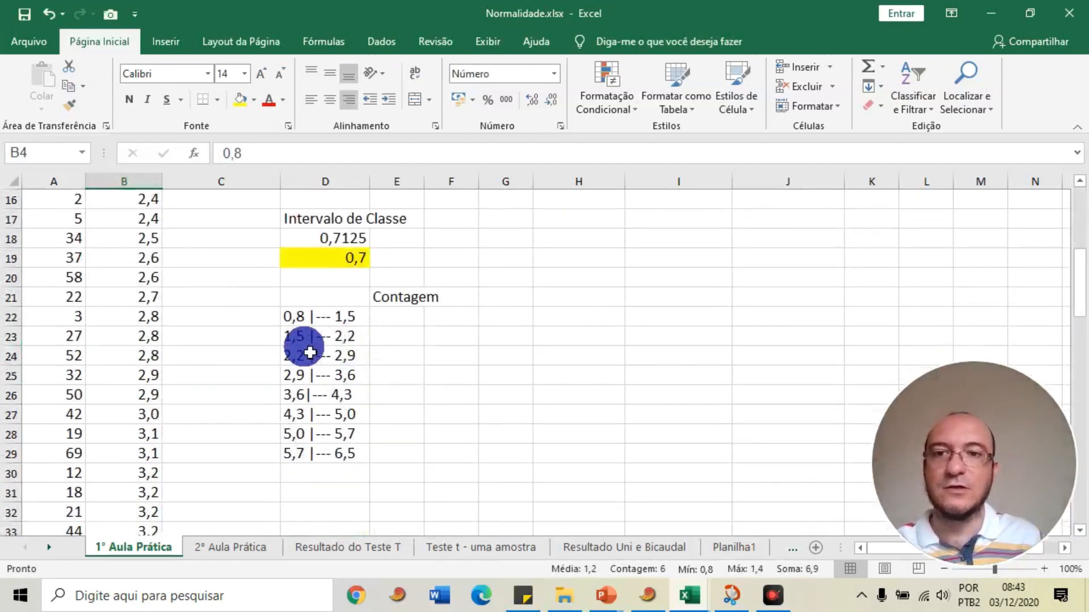
scroll(454, 380, "up", 3)
scroll(319, 367, "up", 2)
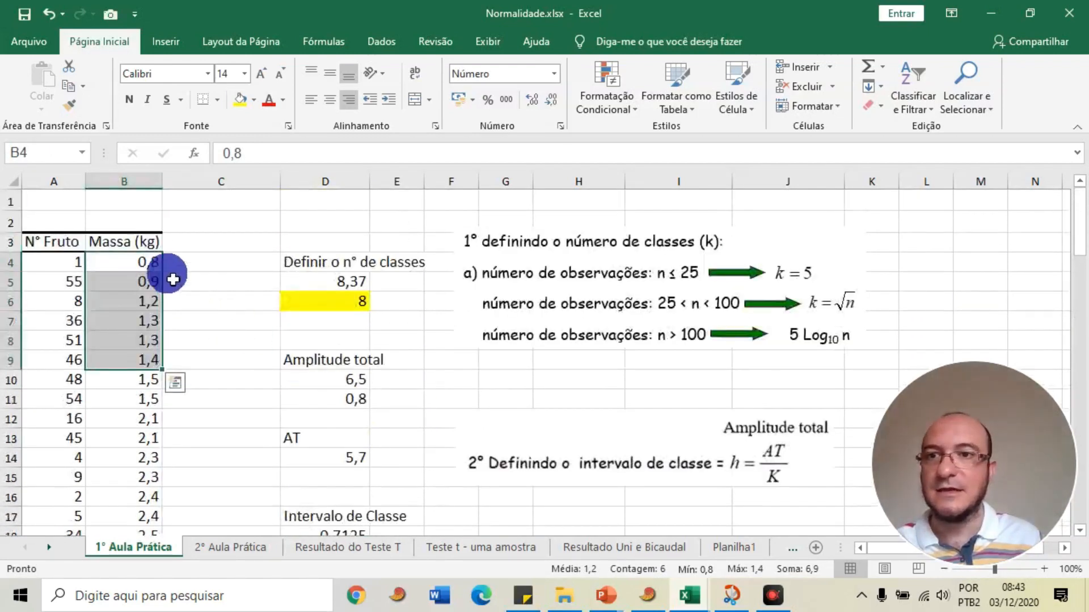
scroll(277, 390, "down", 3)
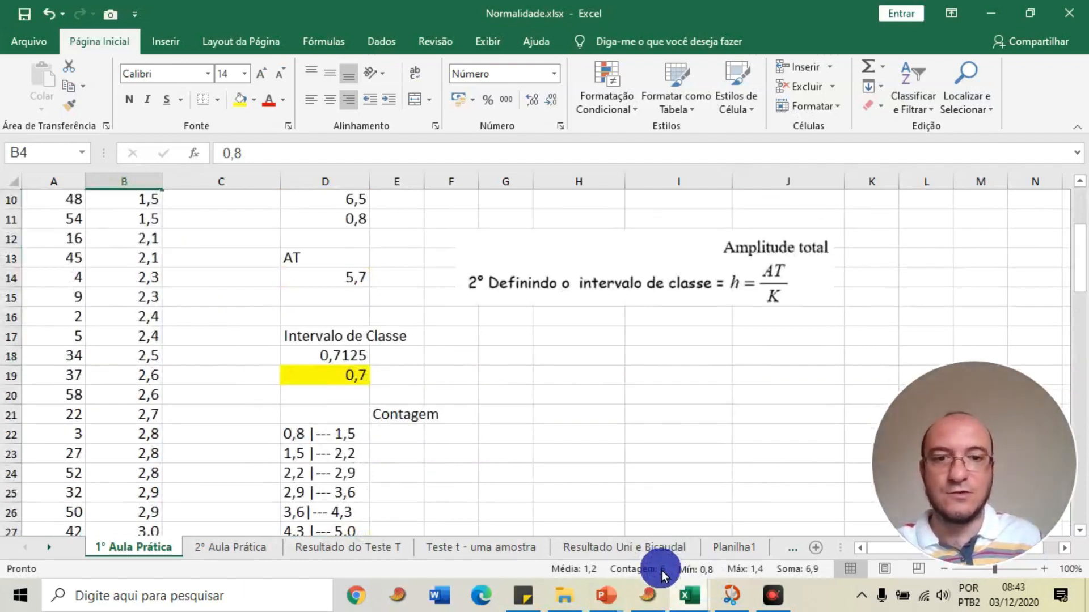
left_click(412, 445)
type("6")
key("Return")
Count the masses in the class 1,5 |--- 2,2 by selecting B10:B13 and enter 4 in cell E23
scroll(190, 353, "up", 2)
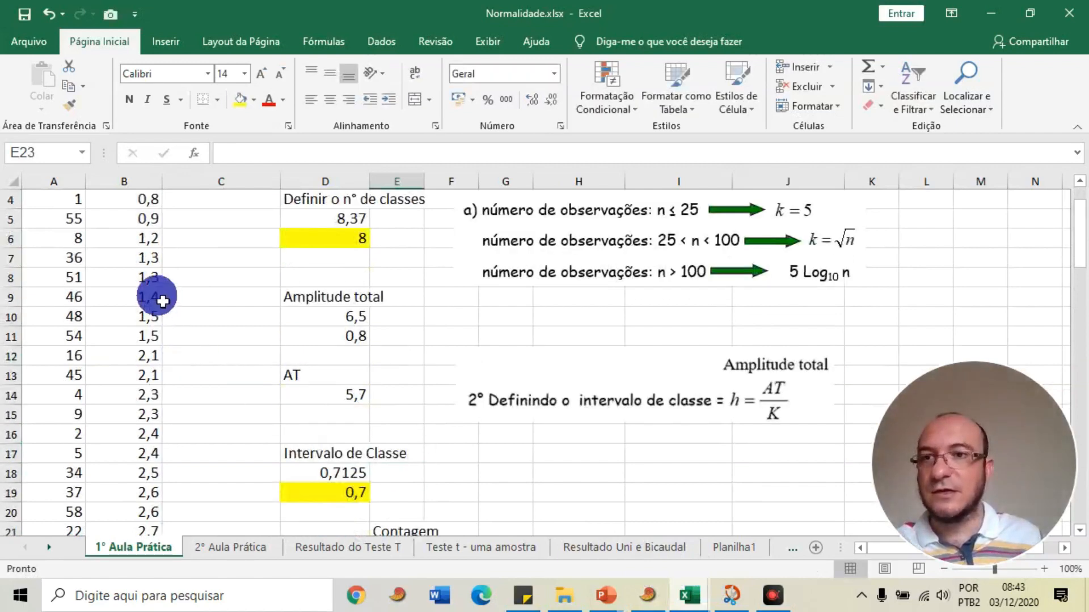
left_click_drag(156, 323, 159, 383)
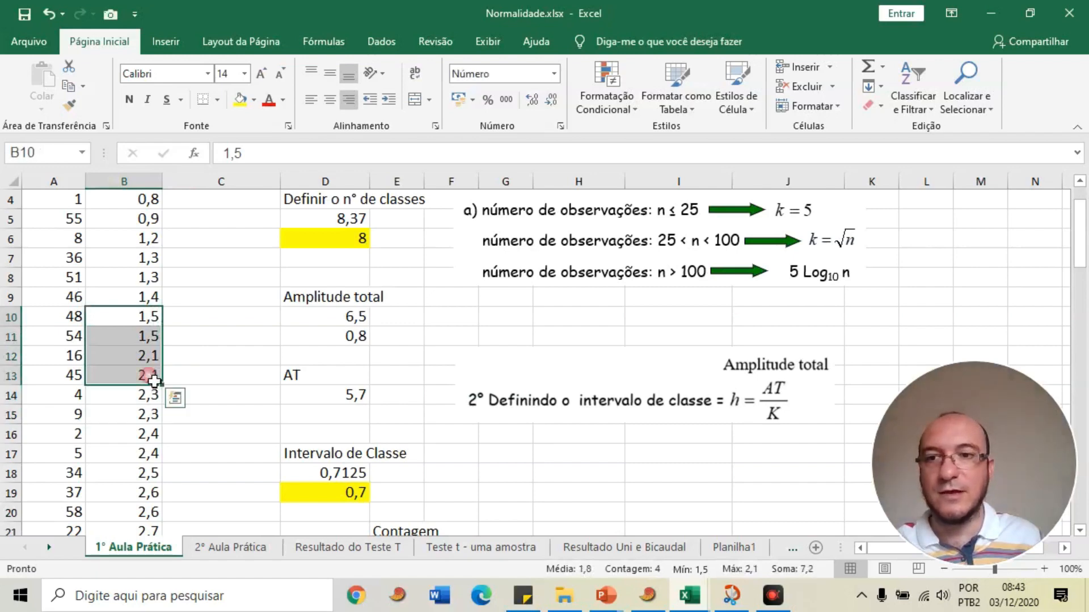
scroll(163, 389, "down", 3)
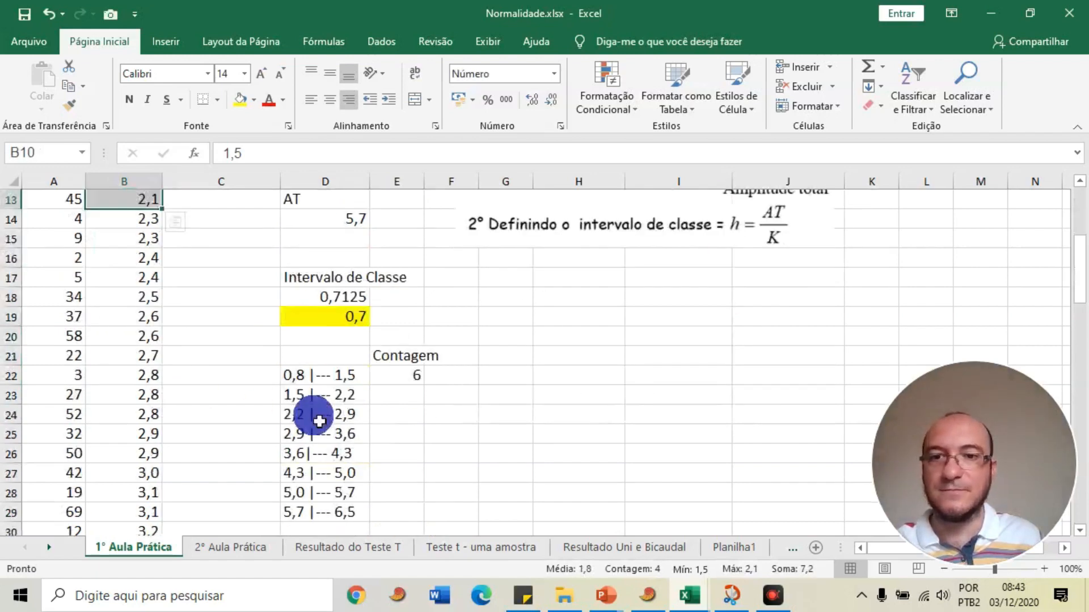
left_click(416, 402)
type("4")
key("Return")
Count the masses in the class 2,2 |--- 2,9 by selecting B14:B24 and enter 11 in cell E24
scroll(188, 369, "up", 1)
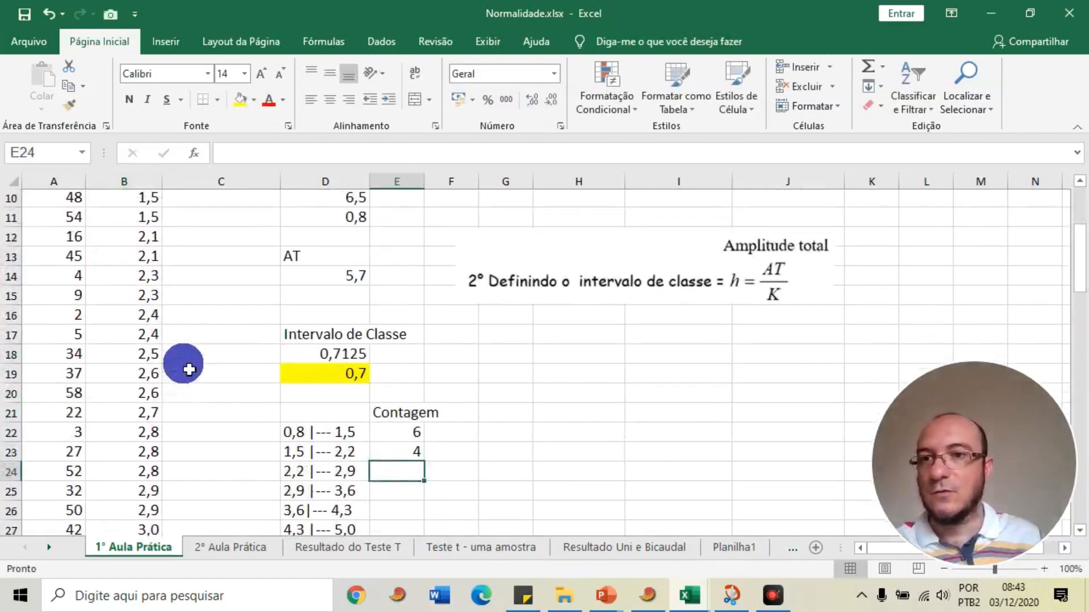
left_click_drag(144, 278, 173, 462)
scroll(389, 401, "down", 2)
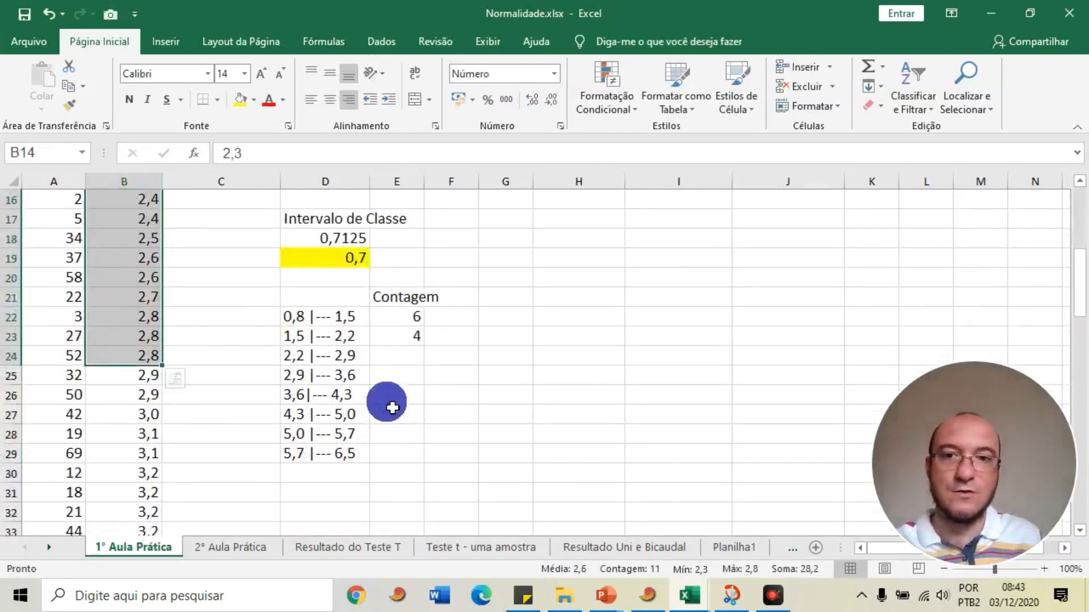
left_click(411, 366)
type("11")
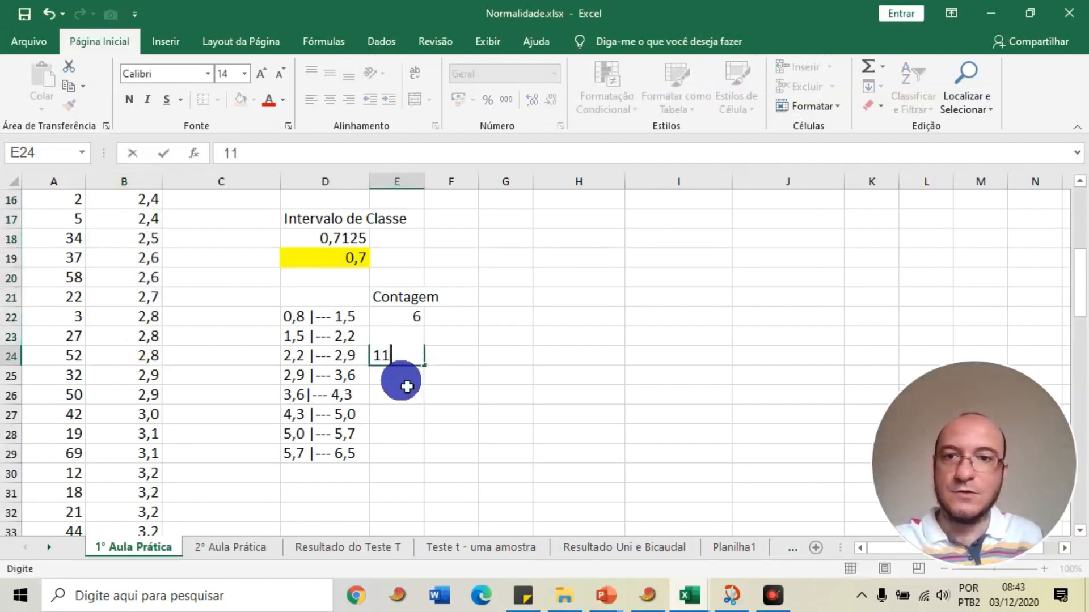
key("Return")
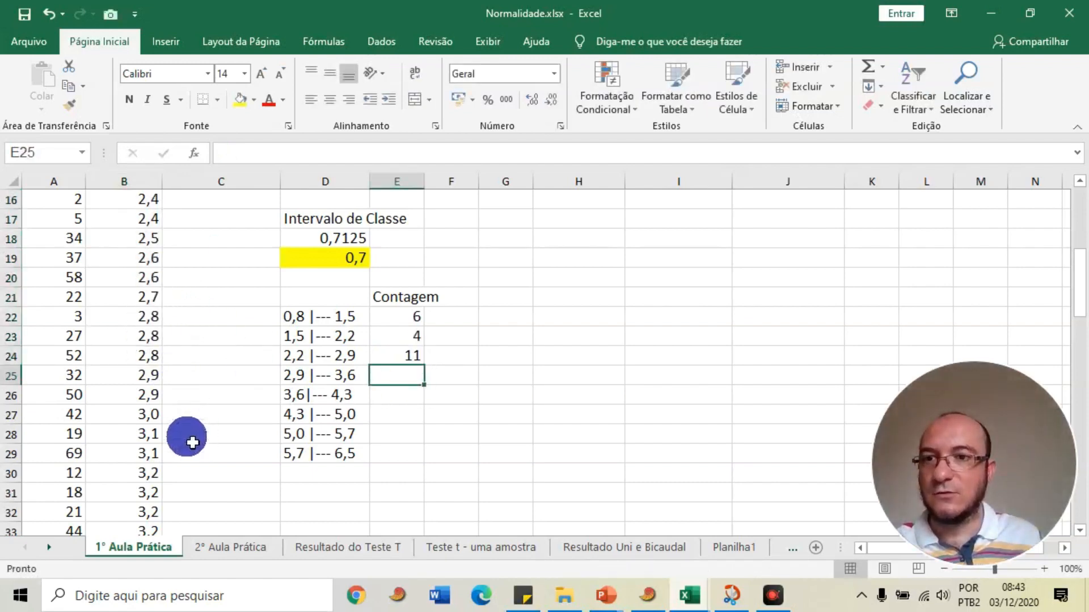
Count the masses in the class 2,9 |--- 3,6, starting from cell B25, and enter 19 in cell E25
left_click_drag(153, 382, 160, 339)
scroll(361, 376, "up", 6)
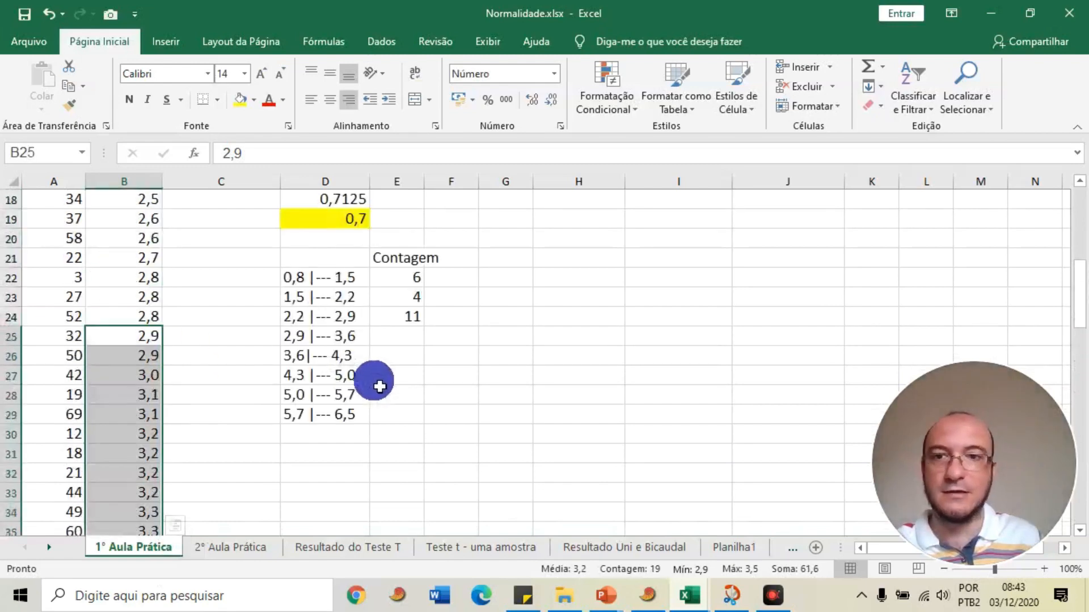
left_click(402, 336)
type("19")
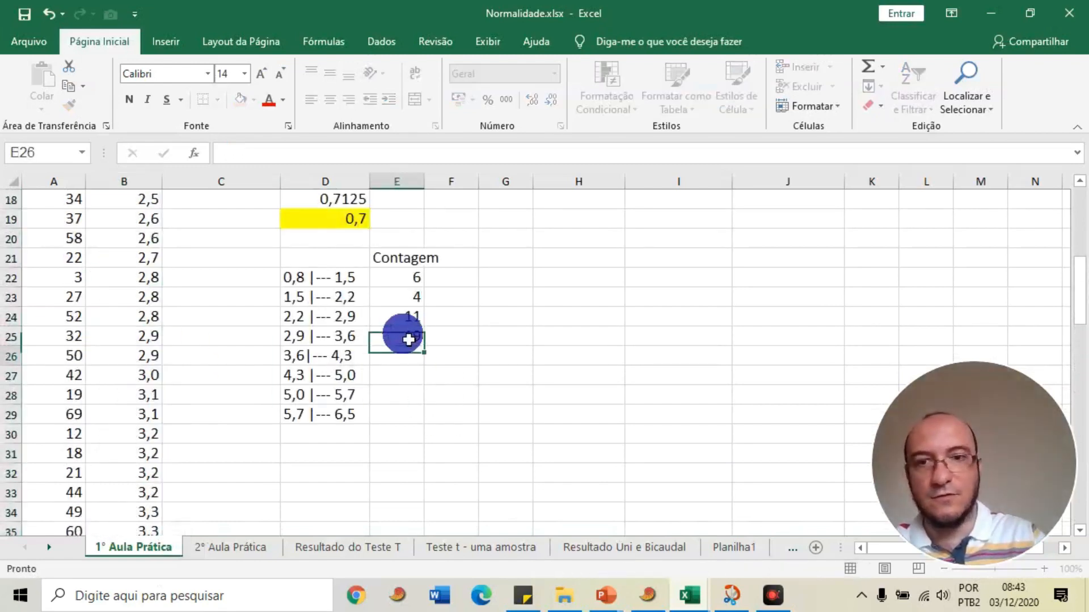
key("Return")
Count the masses in the class 3,6 |--- 4,3 by selecting B44:B60 and enter 17 in cell E26
scroll(113, 380, "down", 9)
scroll(153, 372, "down", 2)
scroll(150, 317, "up", 3)
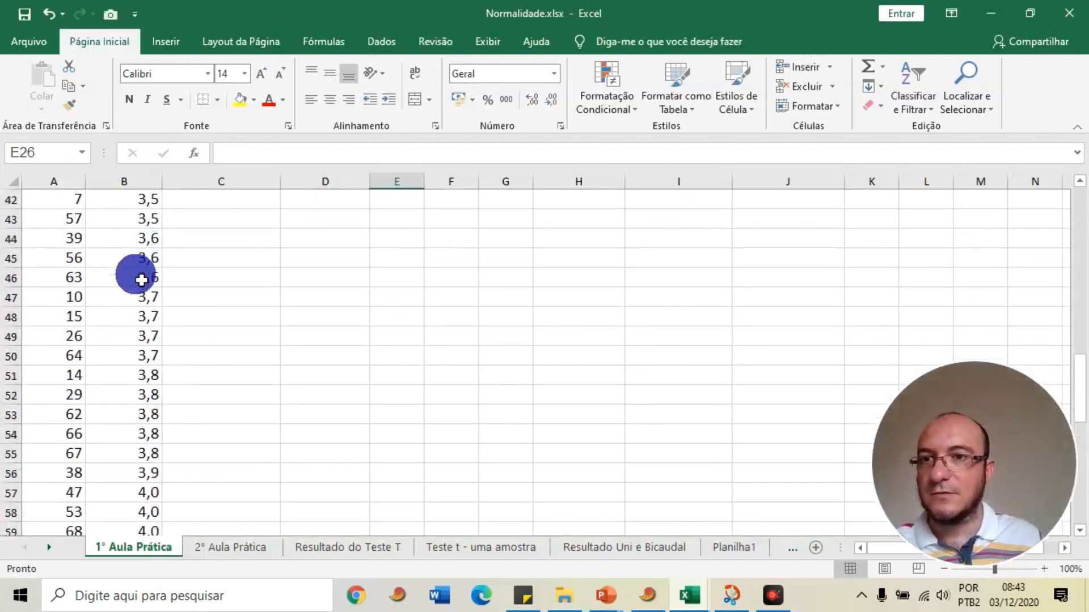
left_click_drag(143, 243, 149, 522)
left_click_drag(148, 455, 150, 375)
left_click(151, 436)
scroll(150, 420, "up", 1)
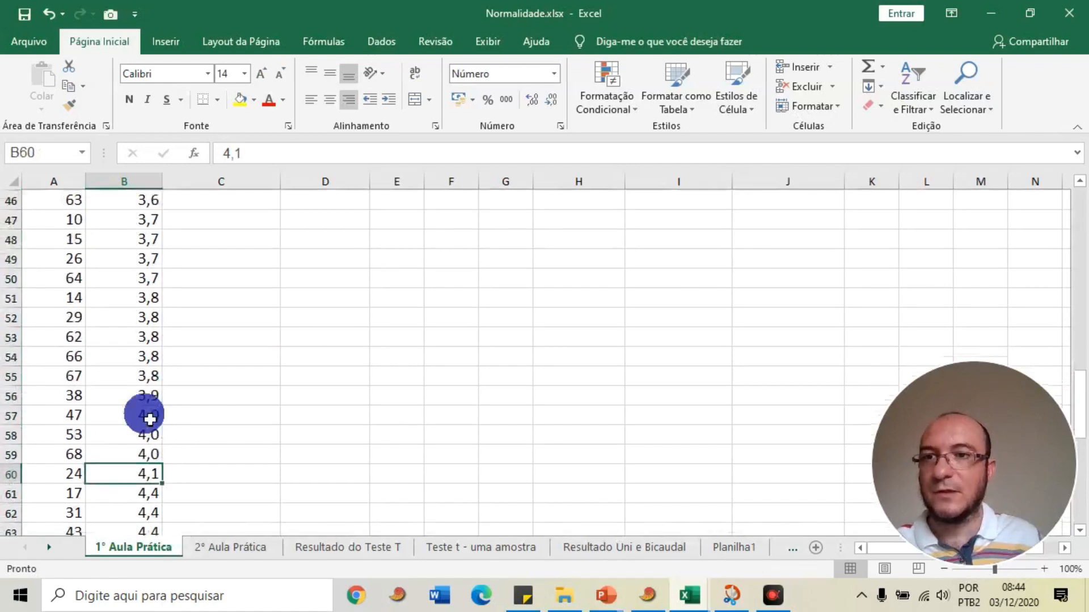
scroll(150, 420, "up", 2)
left_click(150, 247, "shift")
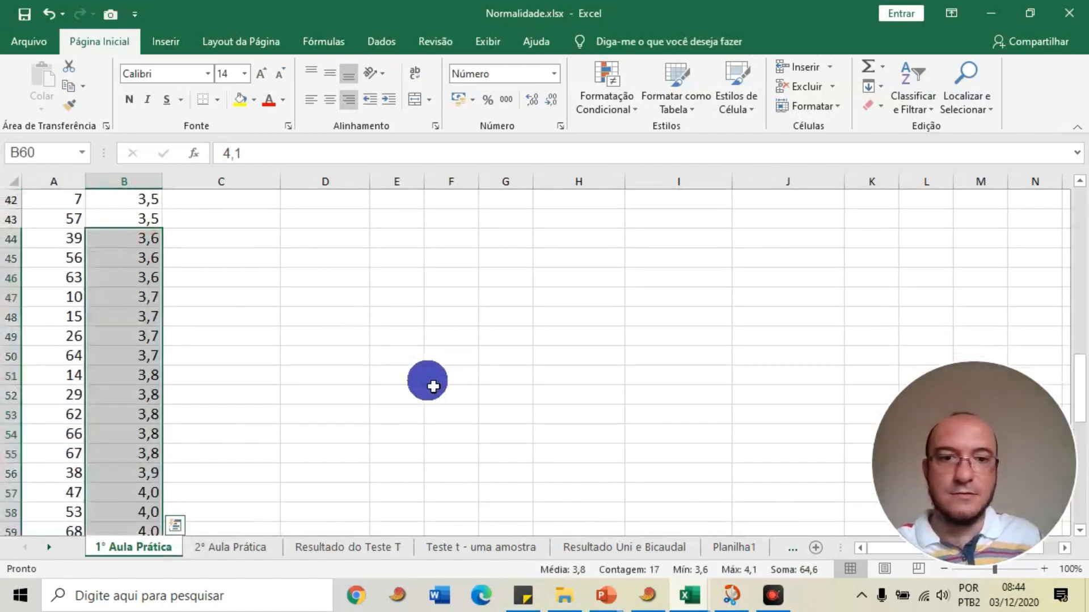
scroll(431, 382, "up", 9)
left_click(420, 414)
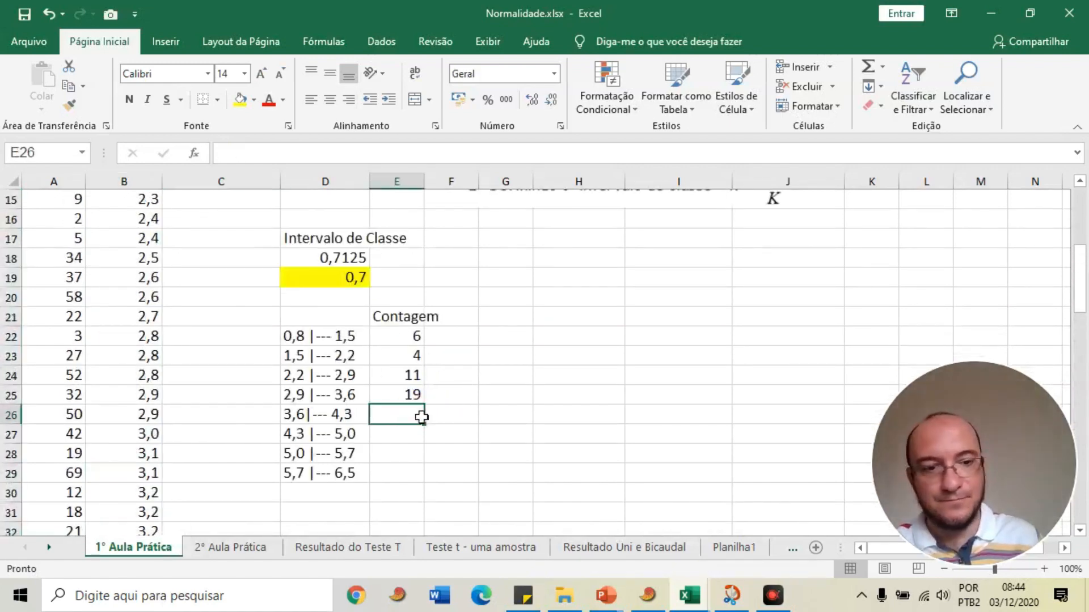
type("17")
key("Return")
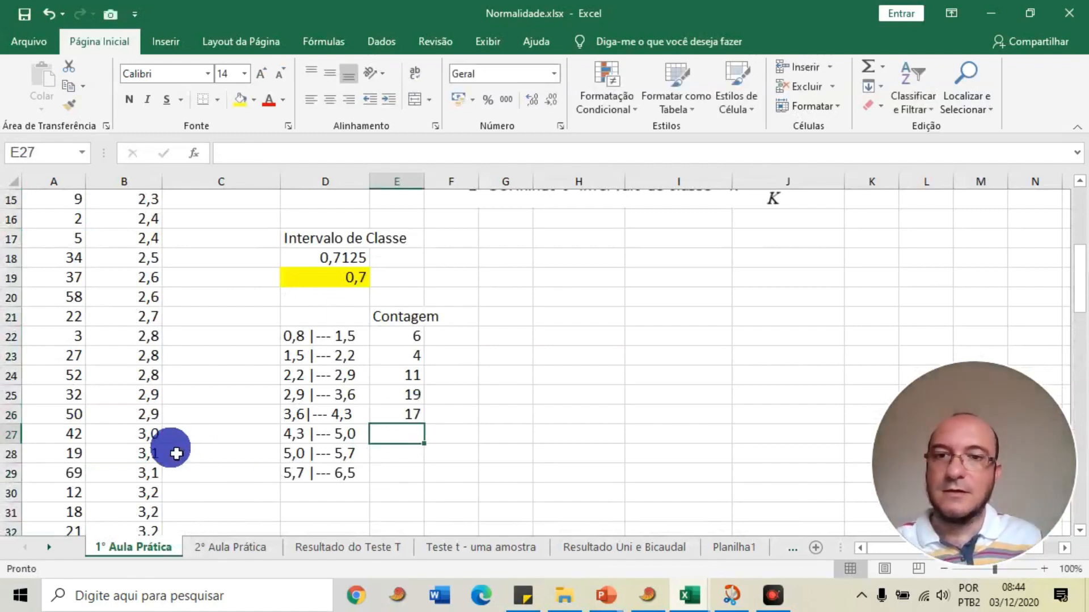
Count the masses in the class 4,3 |--- 5,0 by selecting B61:B66 and enter 6 in cell E27
scroll(170, 452, "down", 10)
scroll(147, 455, "down", 1)
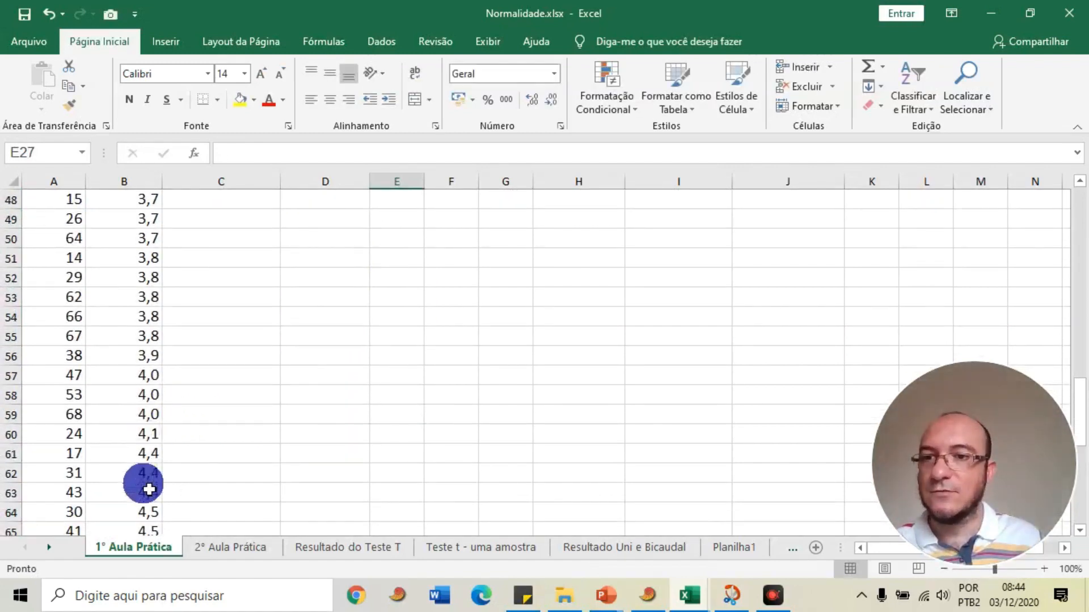
left_click_drag(158, 463, 151, 316)
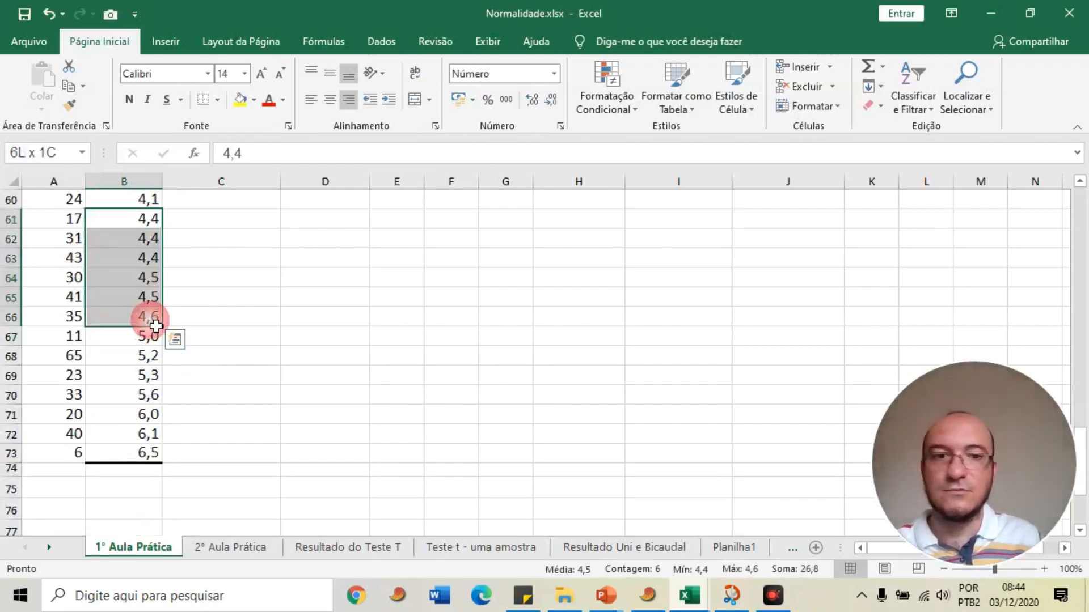
scroll(420, 391, "up", 14)
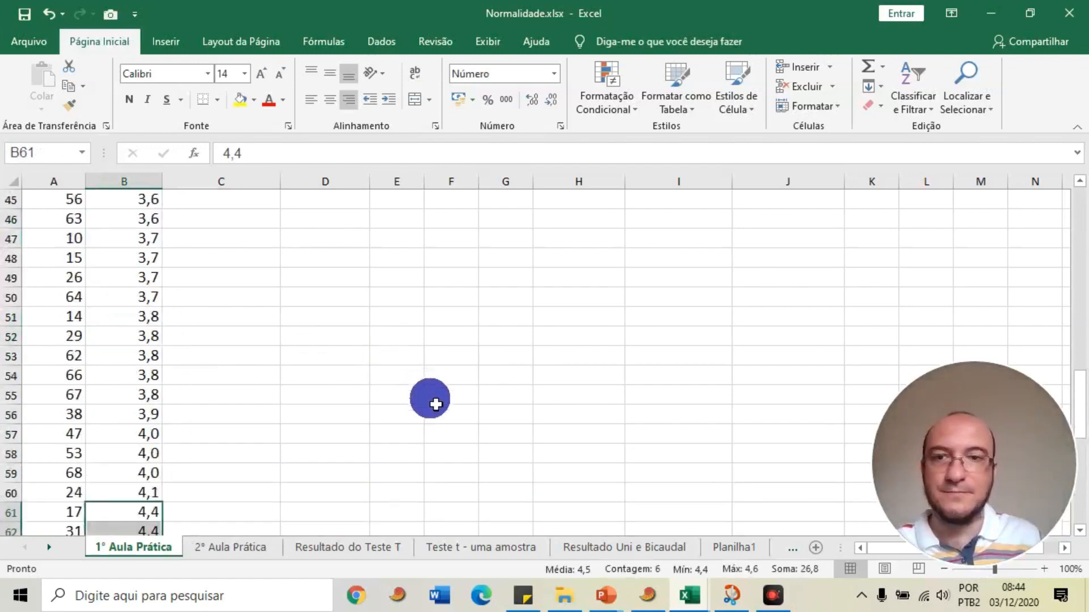
left_click(405, 376)
type("6")
key("Return")
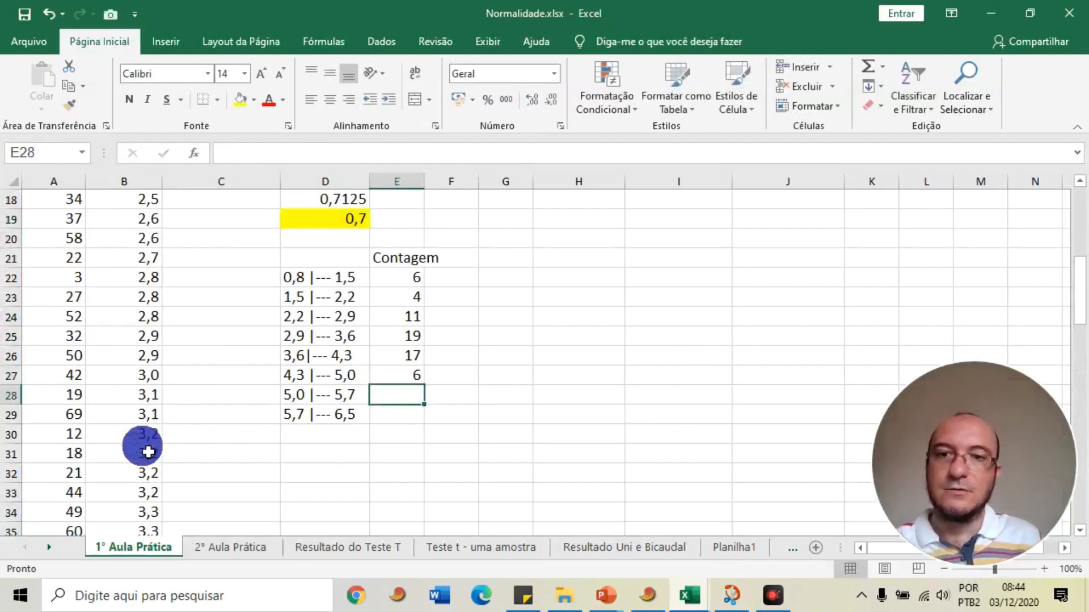
Count the masses in the class 5,0 |--- 5,7 by selecting B67:B70 and enter 4 in cell E28
scroll(128, 457, "down", 13)
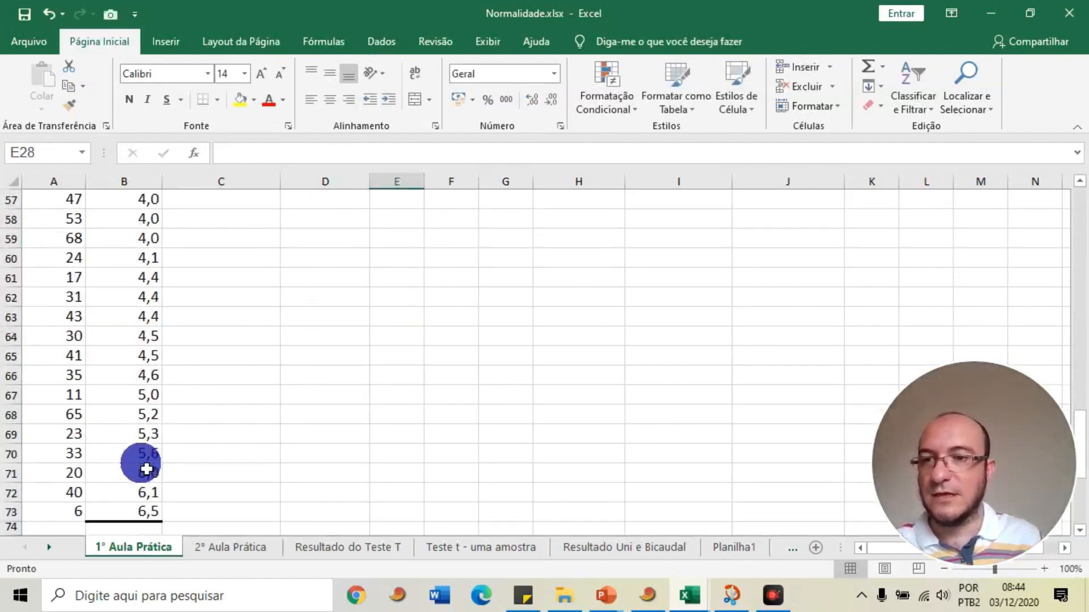
left_click_drag(133, 402, 141, 462)
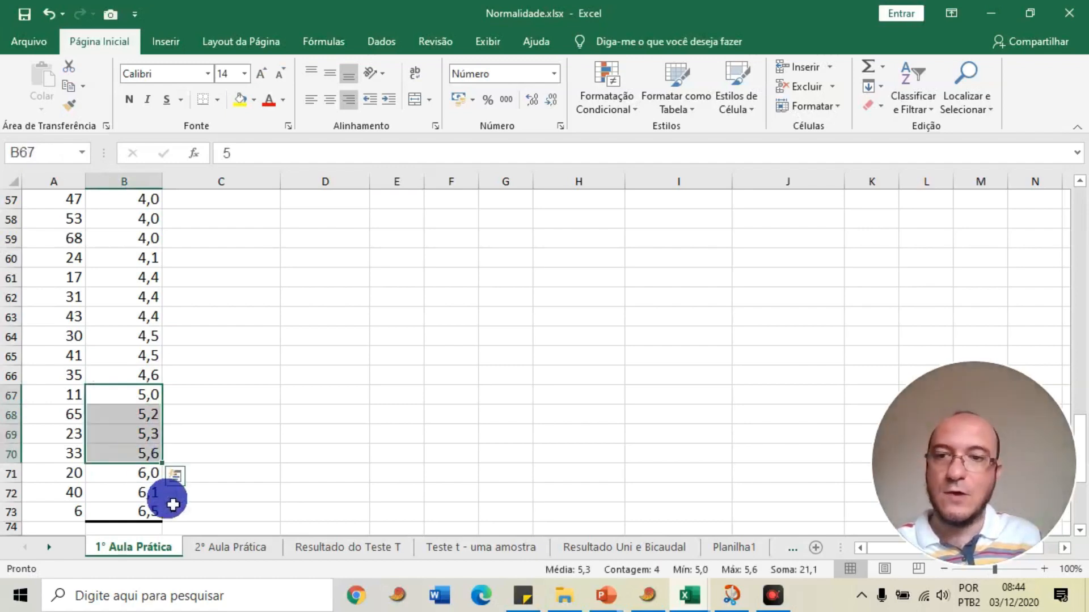
scroll(309, 481, "up", 13)
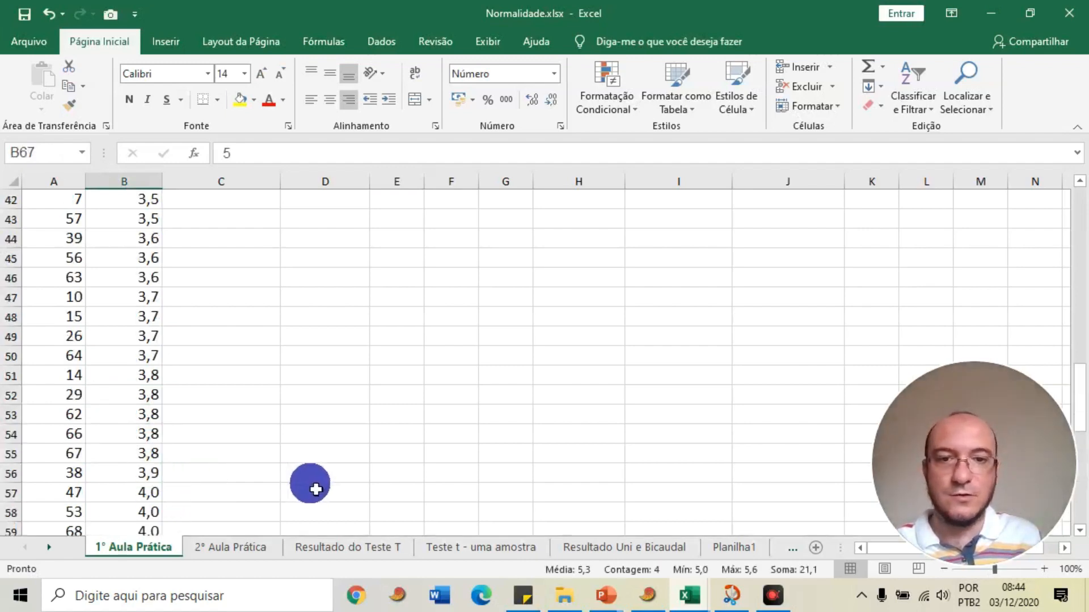
left_click(396, 397)
type("4")
left_click(322, 420)
Count the masses in the class 5,7 |--- 6,5 by selecting B71:B73 and enter 3 in cell E29
scroll(138, 455, "down", 16)
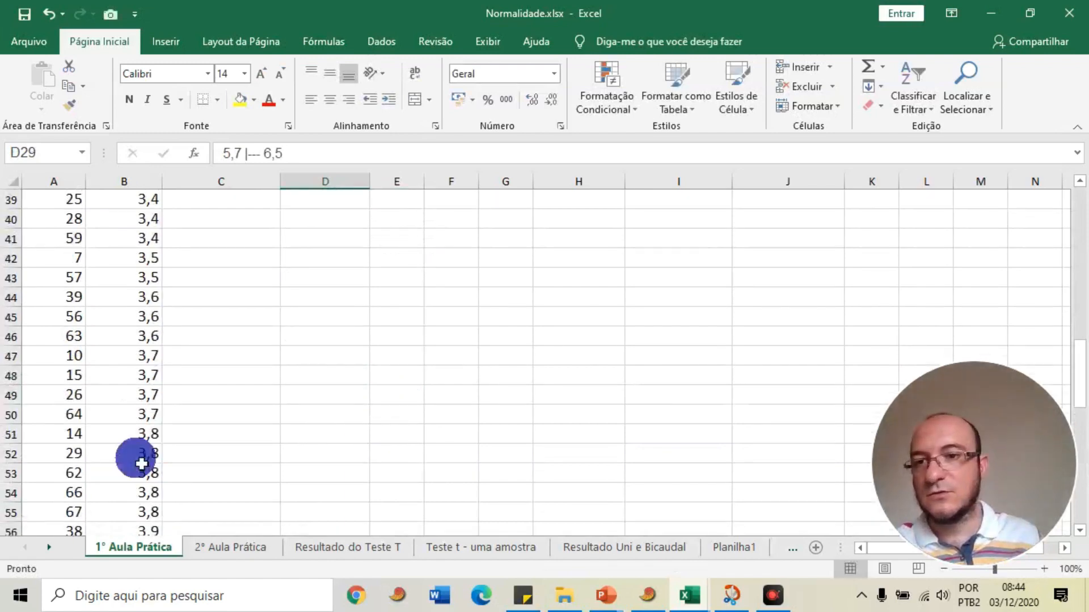
left_click_drag(139, 306, 135, 335)
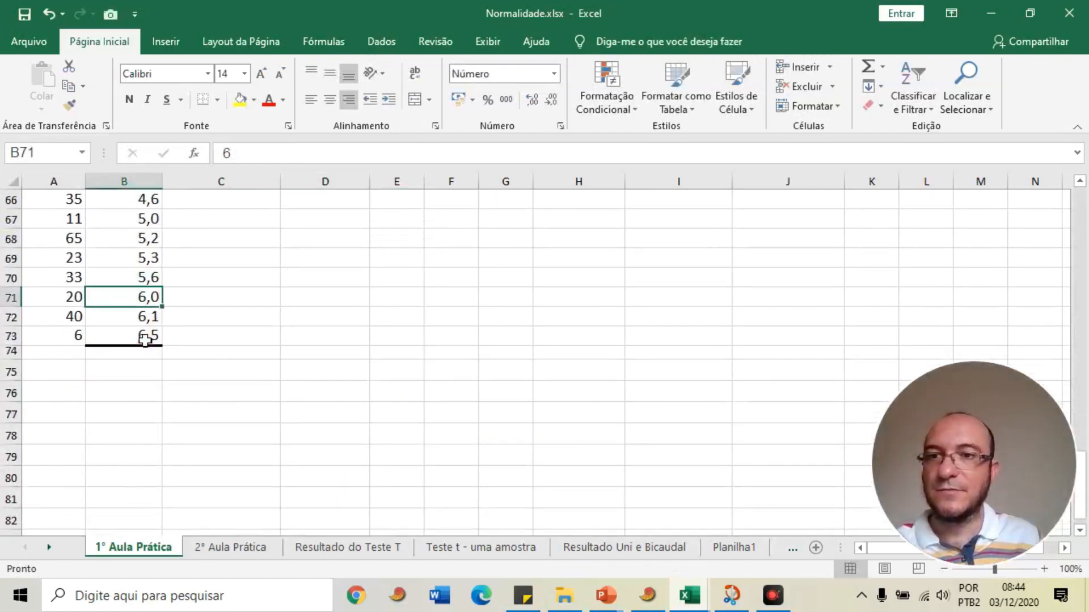
scroll(421, 397, "up", 16)
left_click(416, 421)
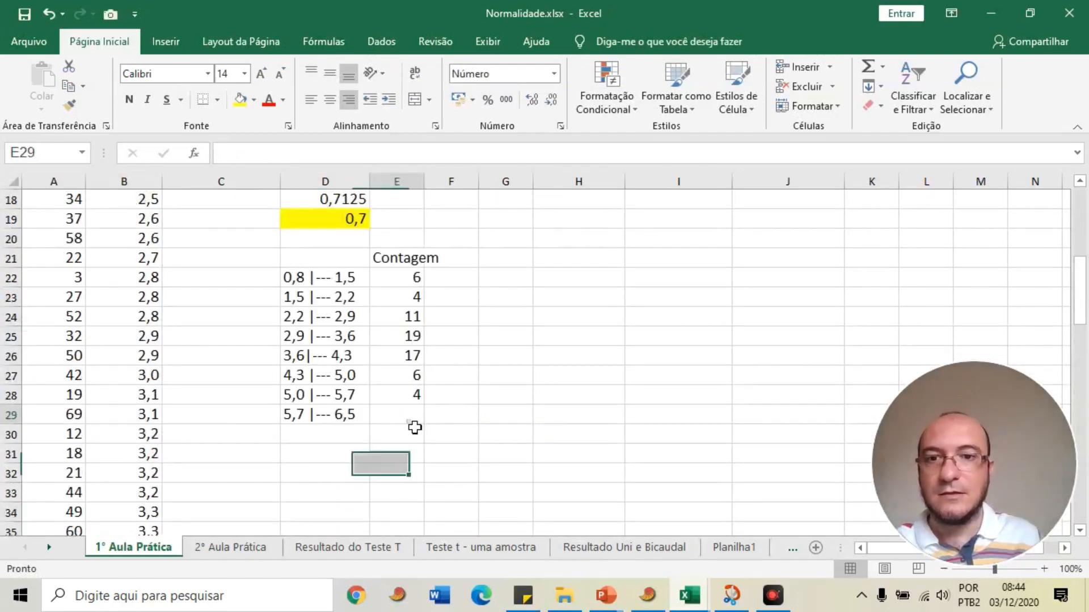
type("3")
key("Return")
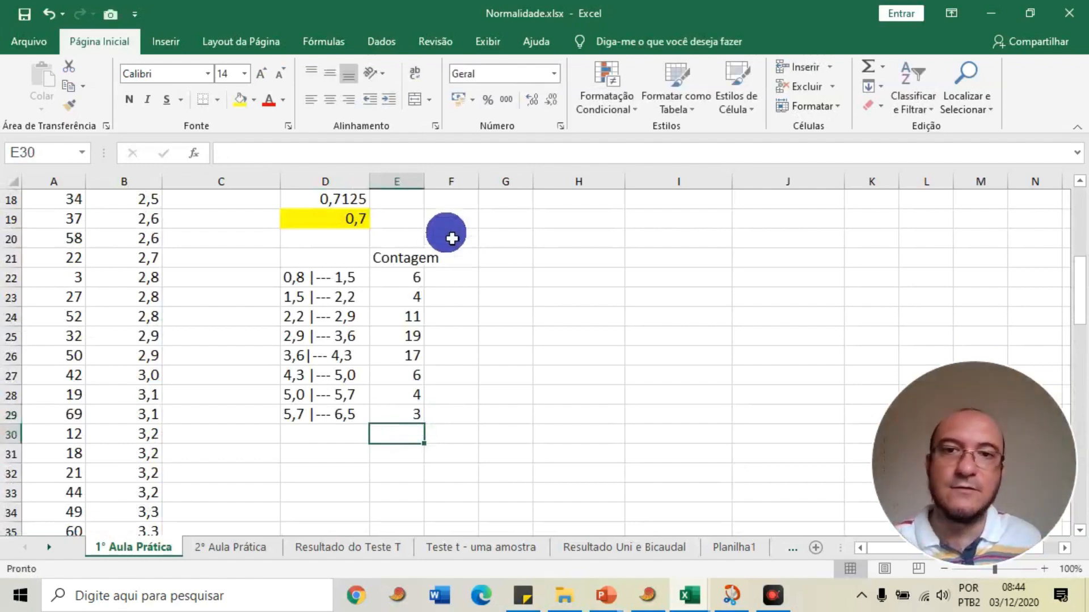
Widen column E and insert a 2D clustered column chart of the Classes and Contagem data in D21:E29, placed beside the table
left_click_drag(424, 181, 447, 181)
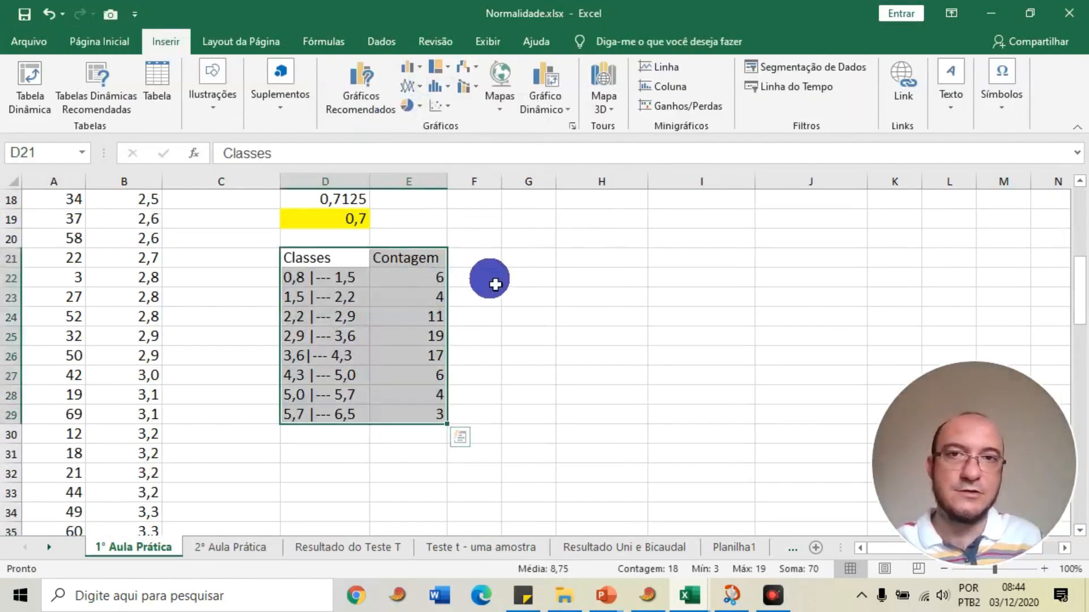
left_click(421, 67)
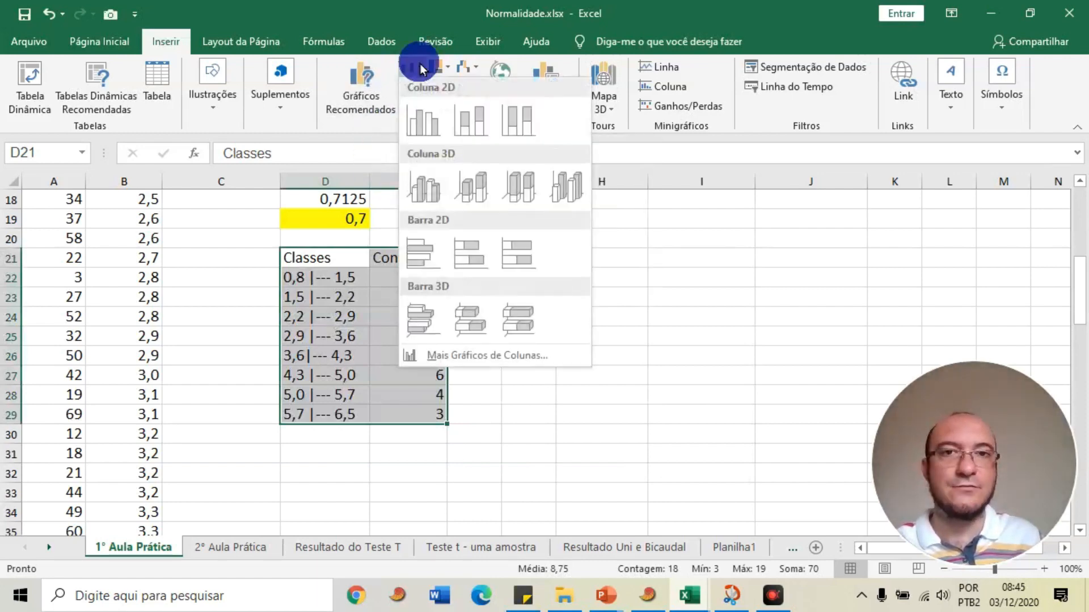
left_click(421, 119)
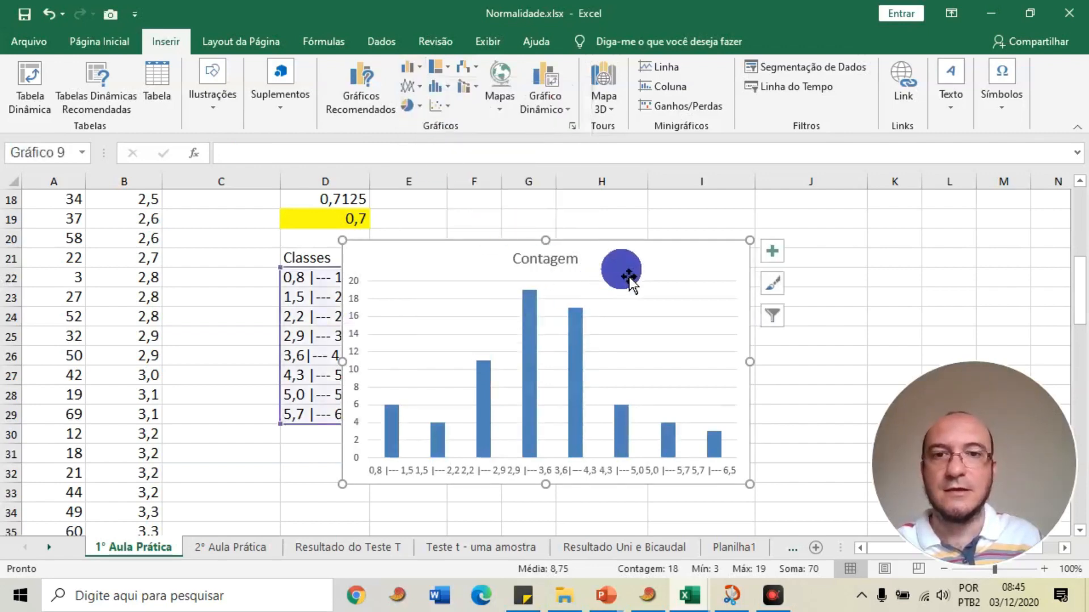
left_click_drag(627, 275, 730, 218)
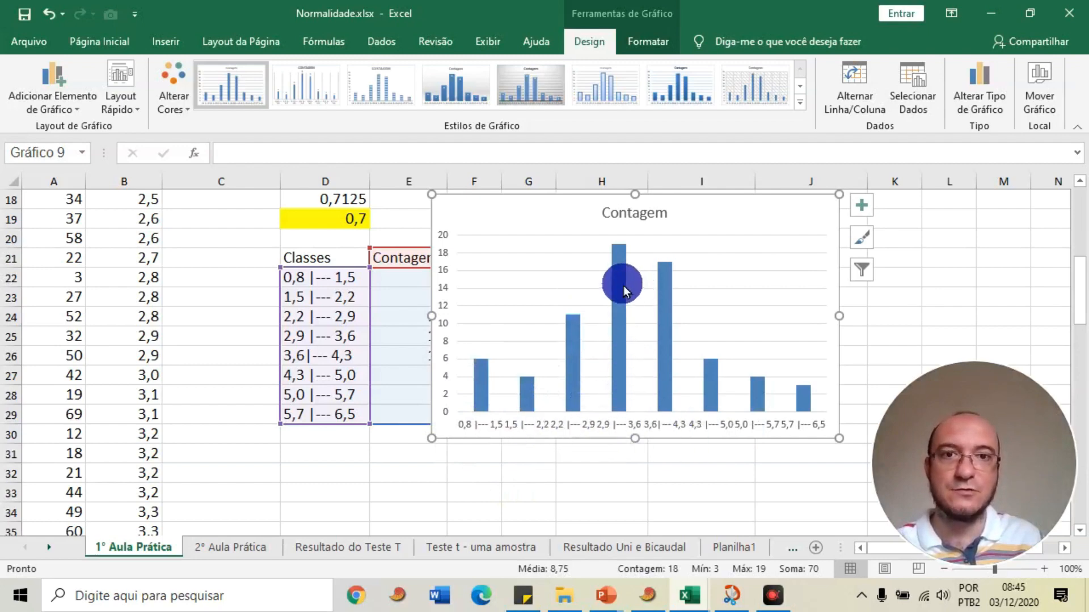
Open the data series formatting options for the chart's columns and shift the chart over columns C to G
mouse_move(621, 281)
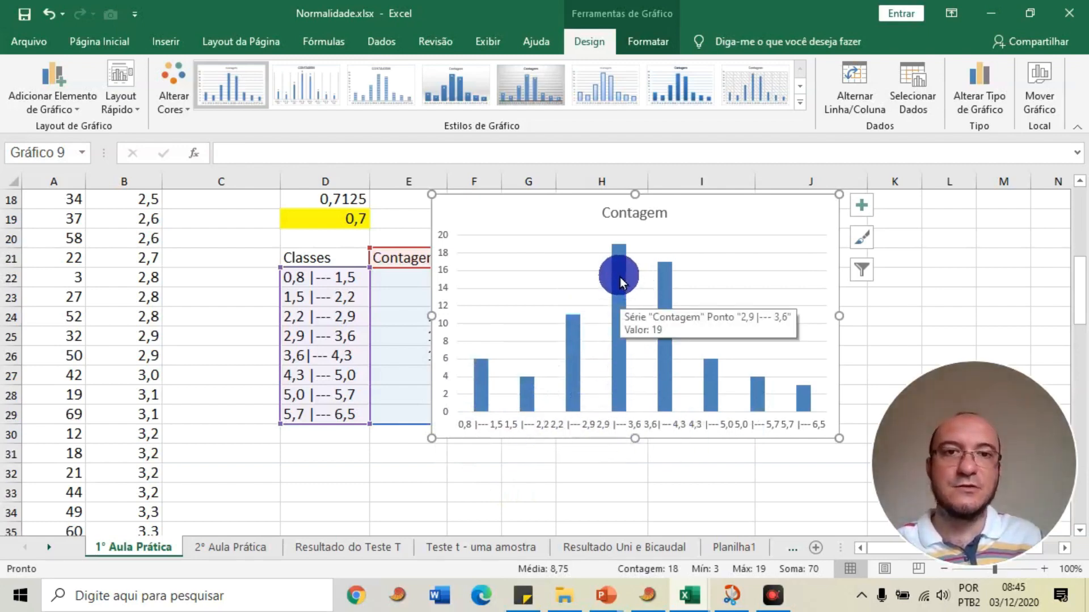
left_click(620, 281)
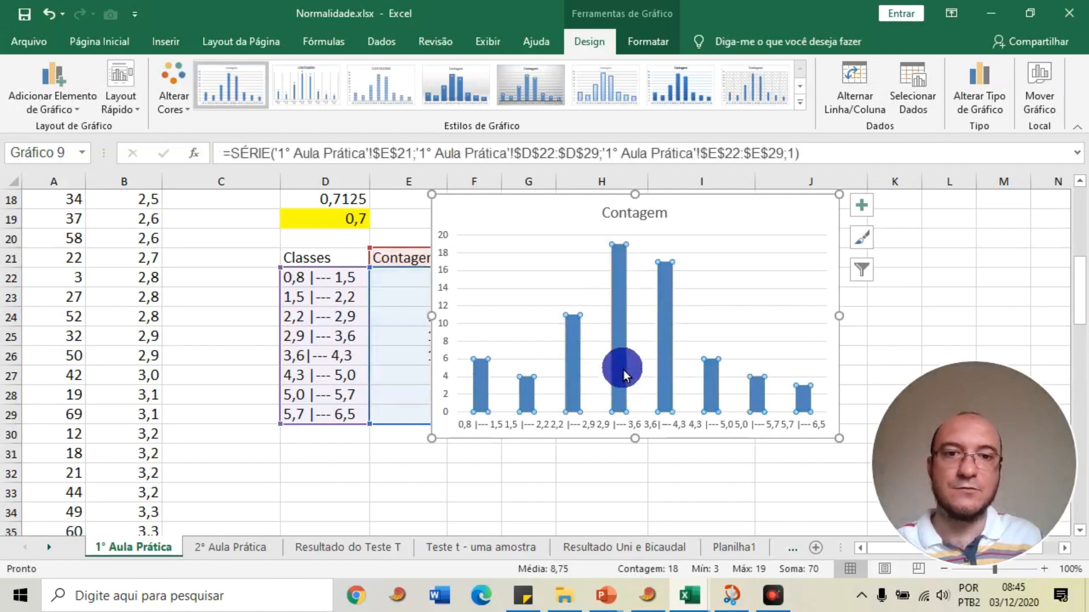
mouse_move(619, 260)
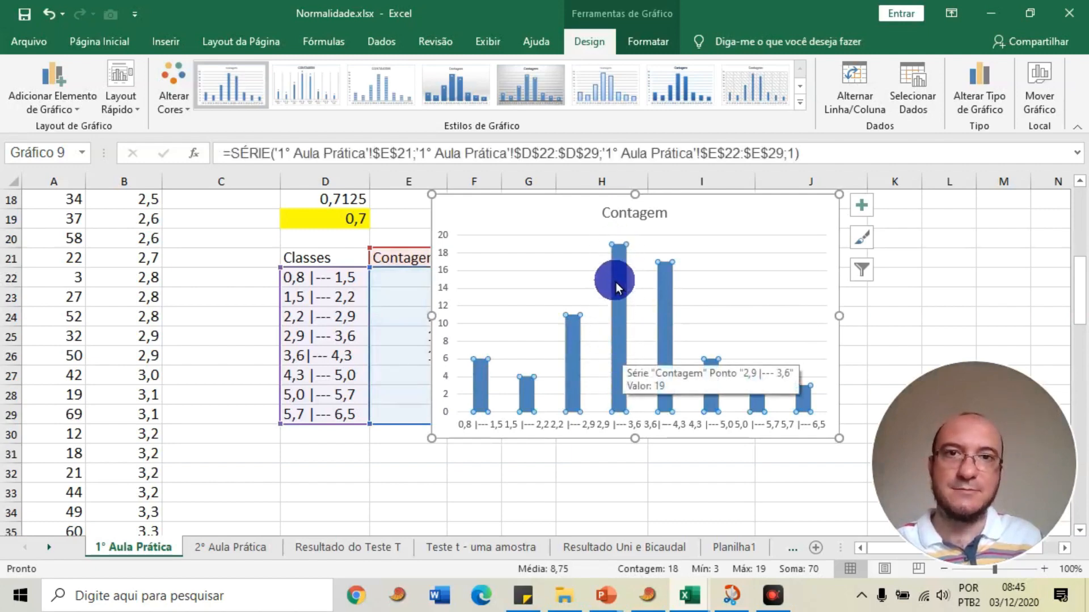
right_click(618, 266)
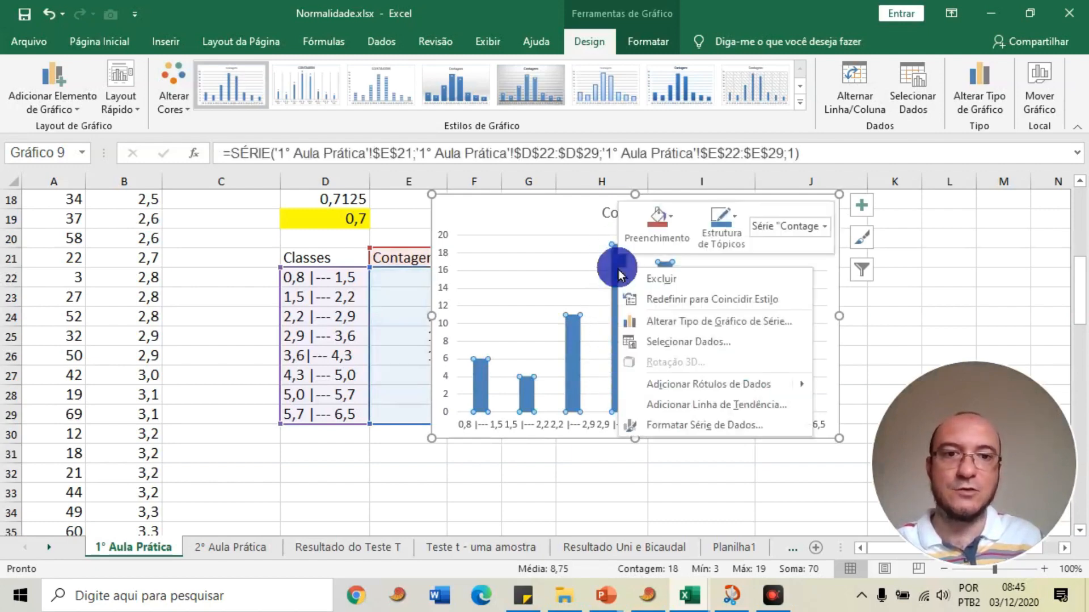
left_click(675, 425)
left_click_drag(972, 433, 728, 424)
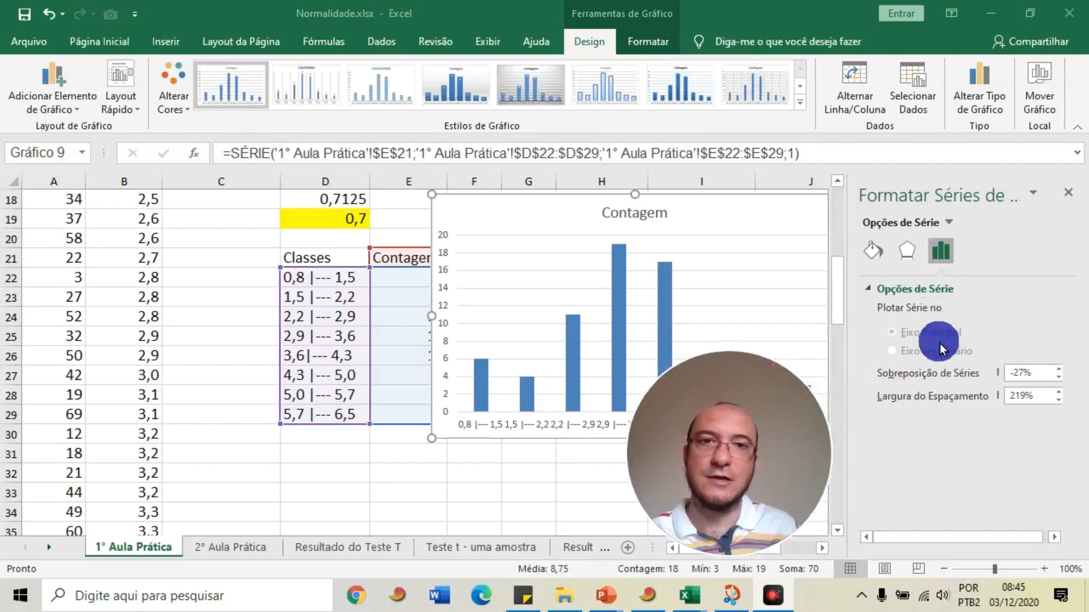
left_click_drag(582, 211, 359, 209)
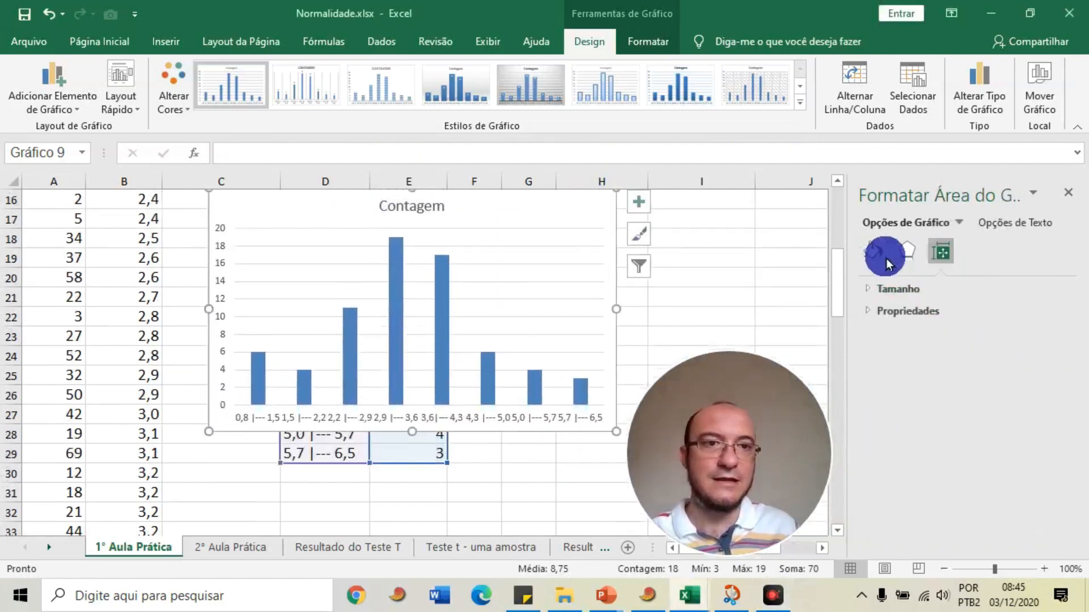
Set the column series' overlap to 0% and its gap width to 0% so the bars touch like a histogram
left_click(442, 292)
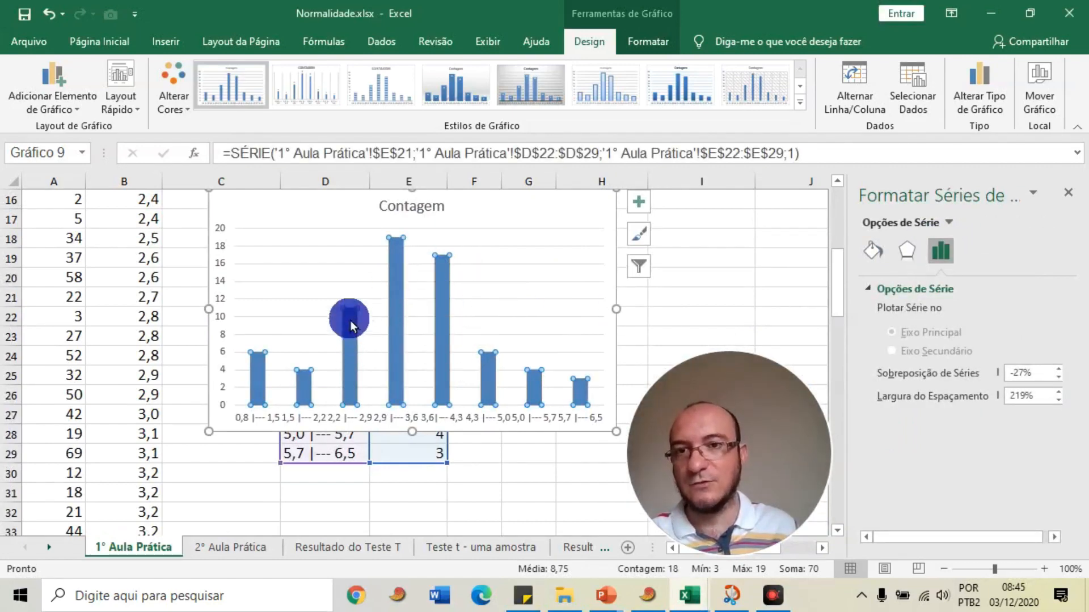
left_click(1058, 377)
left_click(1033, 376)
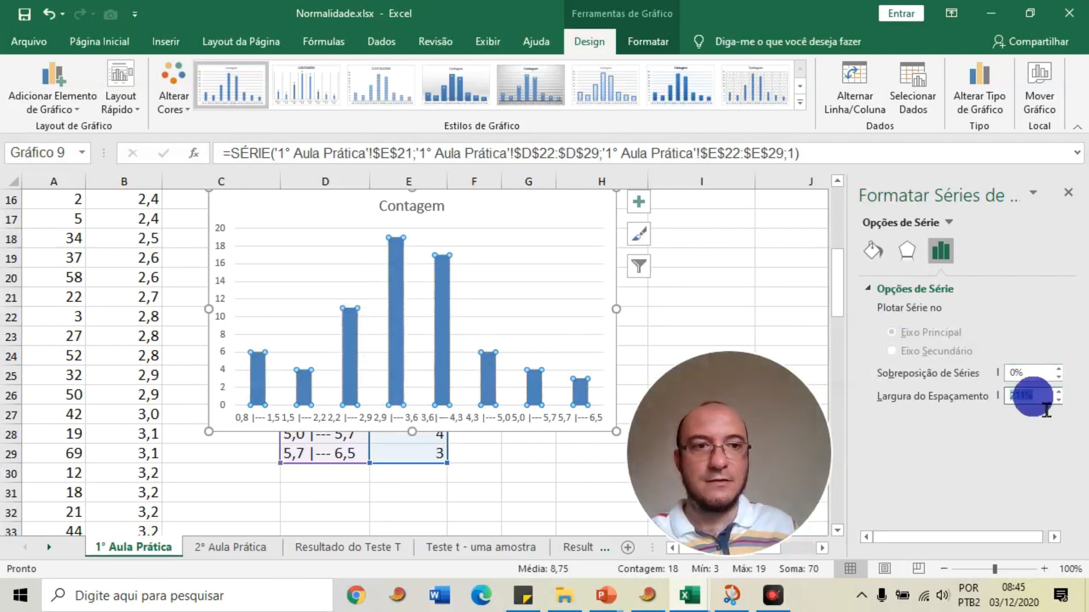
type("0")
key("Return")
Try gap widths of 5% and 50% for the column series and set the gap width back to 0%
left_click(1029, 397)
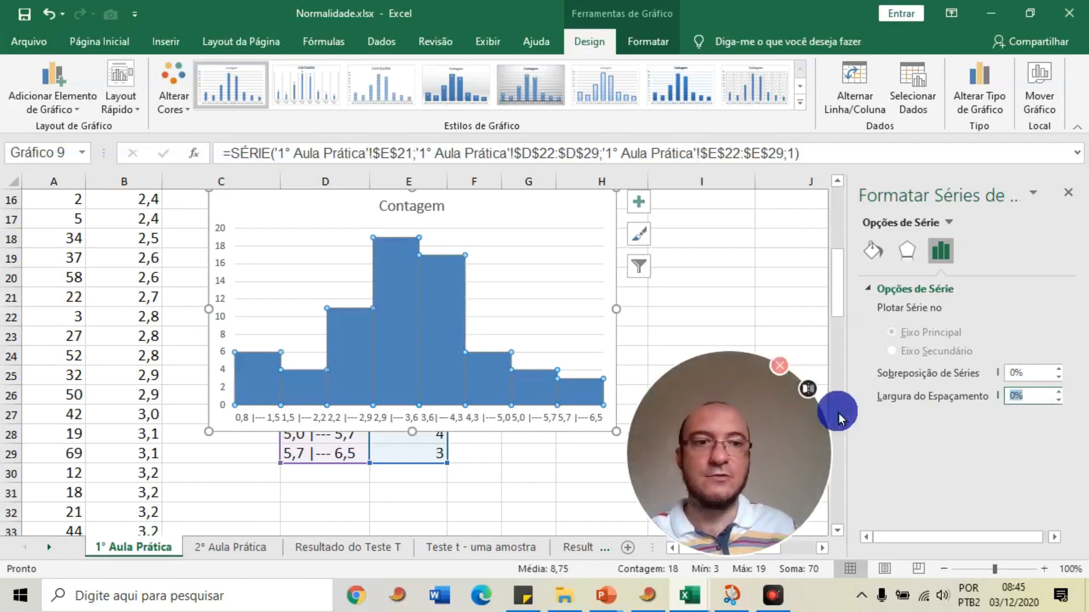
key("Return")
left_click(1032, 396)
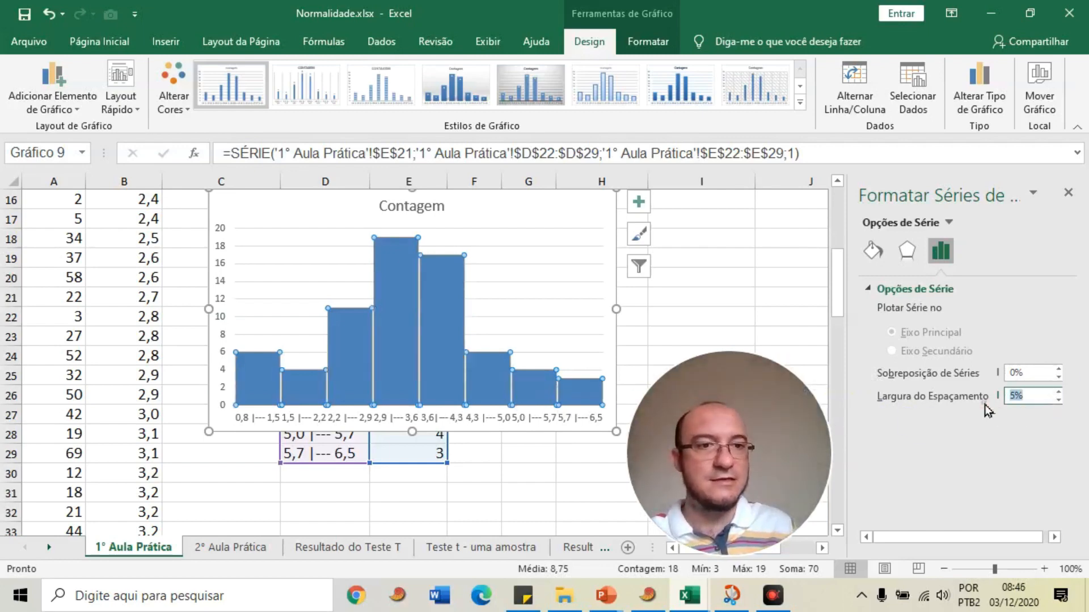
type("0")
key("Return")
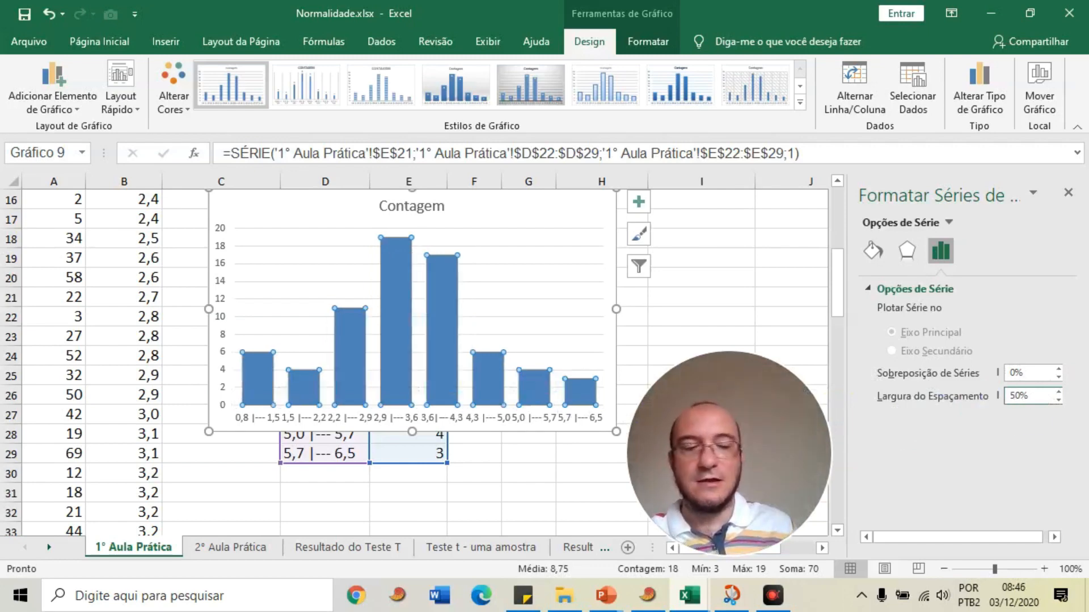
double_click(1028, 395)
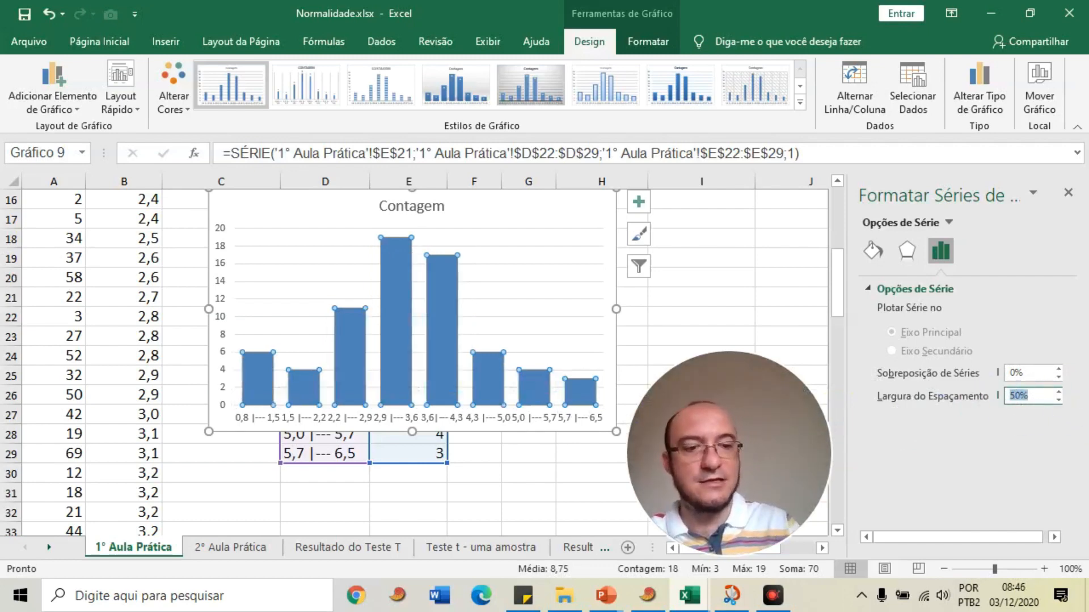
type("0")
key("Return")
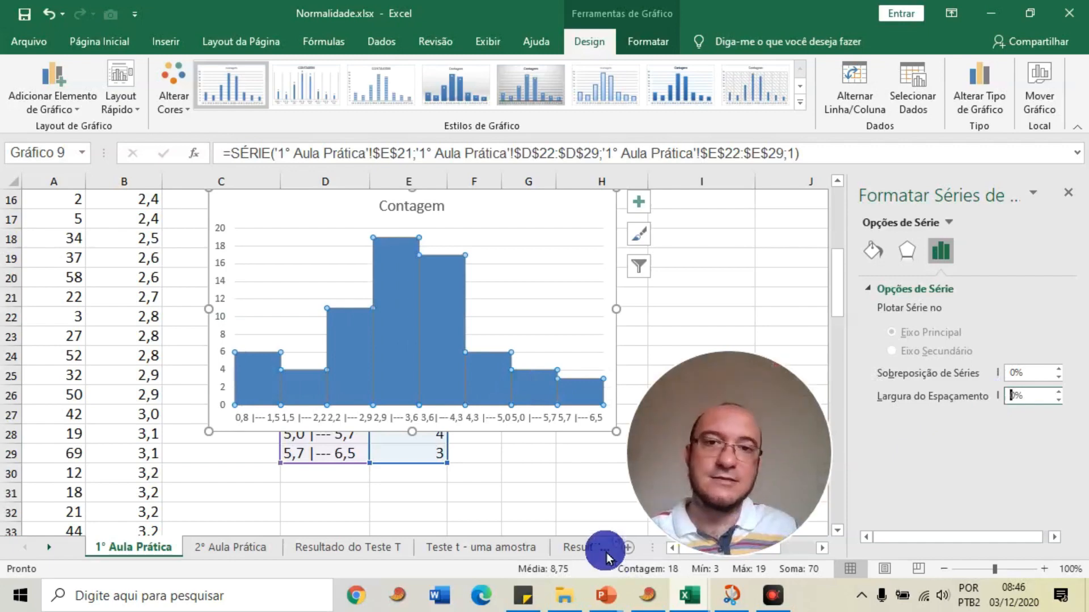
Examine the shape of the distribution across the histogram's bars and place the chart beside the class table
left_click(526, 512)
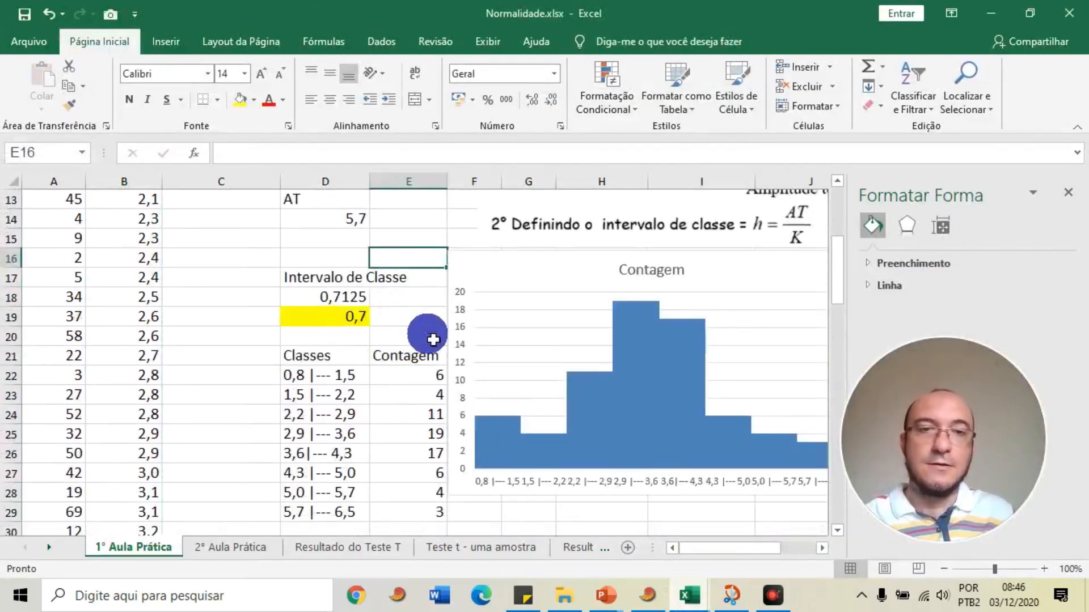
left_click_drag(561, 260, 362, 269)
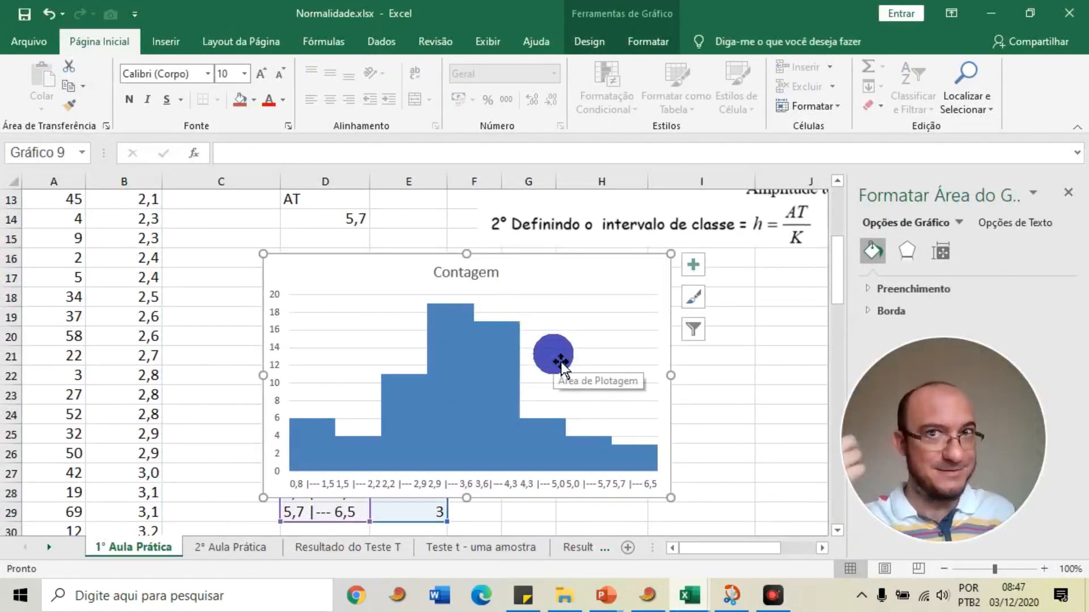
mouse_move(500, 392)
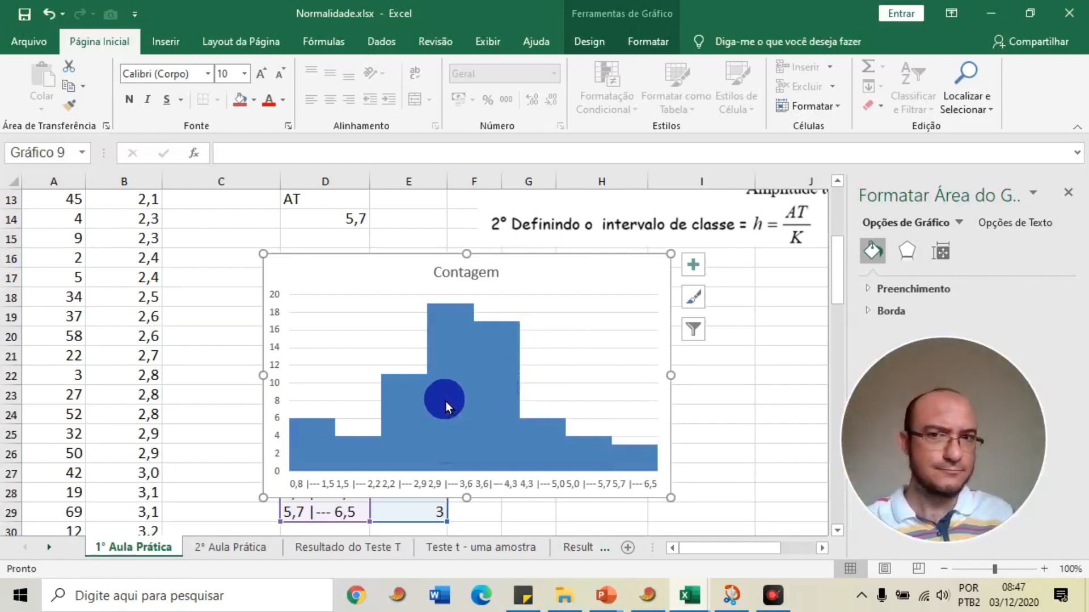
mouse_move(387, 446)
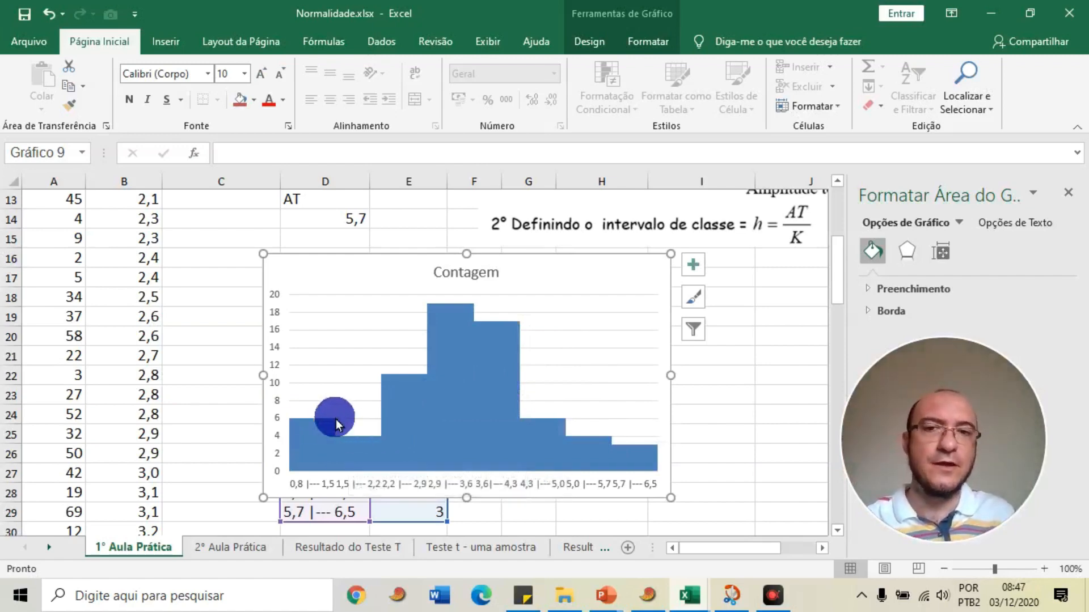
mouse_move(304, 427)
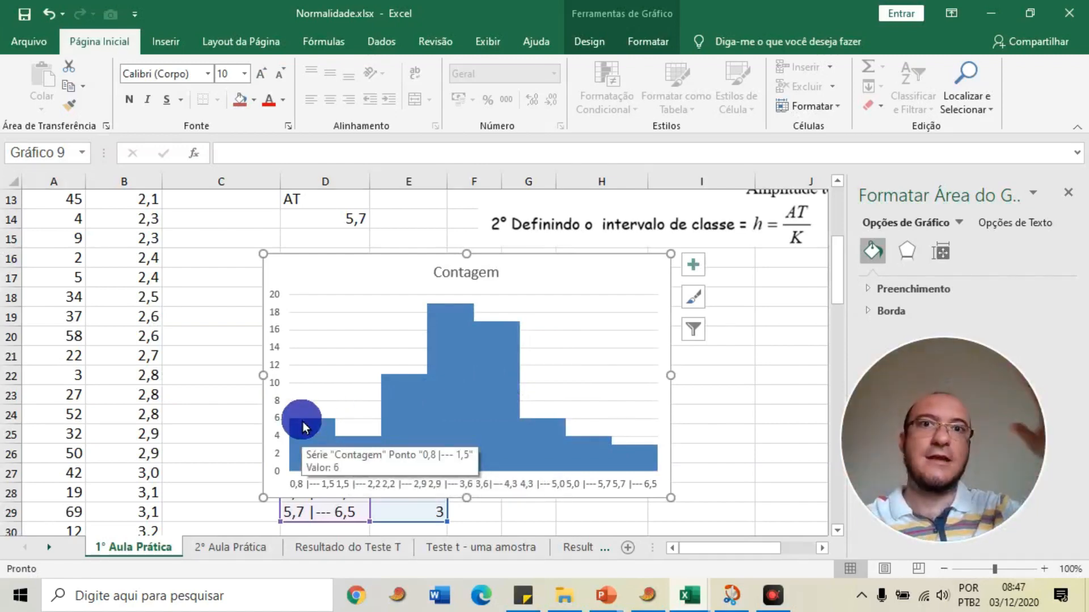
mouse_move(403, 391)
left_click(411, 377)
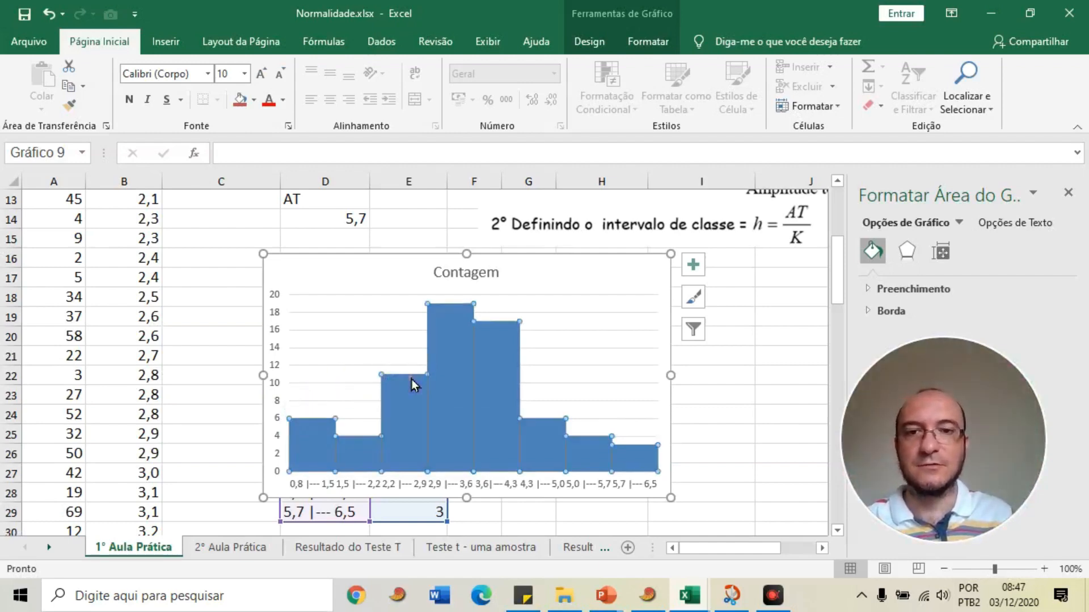
left_click_drag(567, 267, 752, 292)
left_click(737, 293)
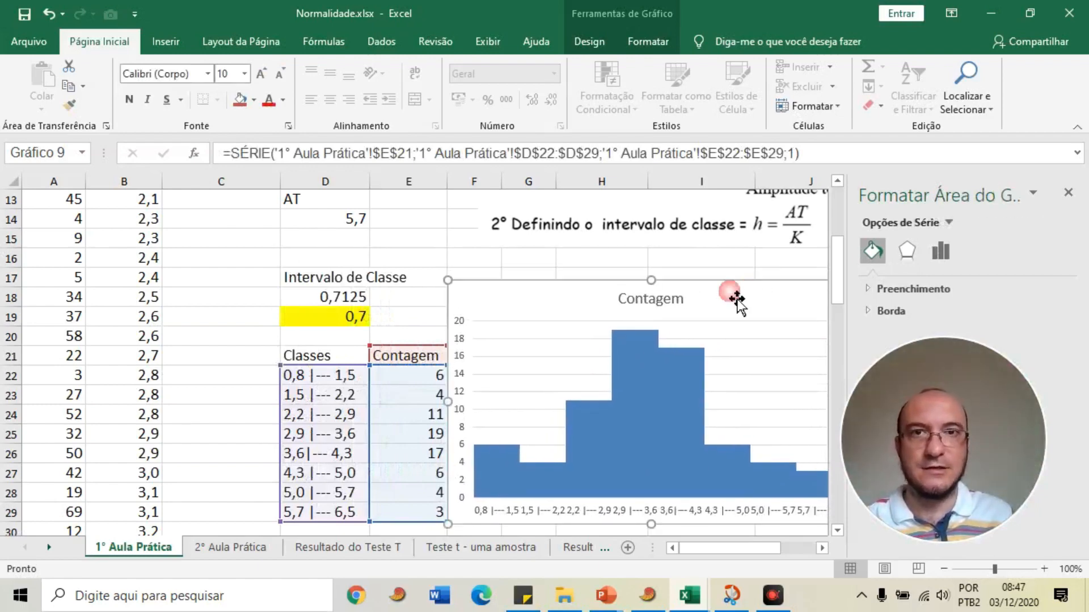
Insert a scatter chart with smooth lines and markers from D21:E29 and move it beside the histogram, over the class table
scroll(375, 338, "down", 2)
left_click_drag(321, 243, 409, 397)
left_click(167, 44)
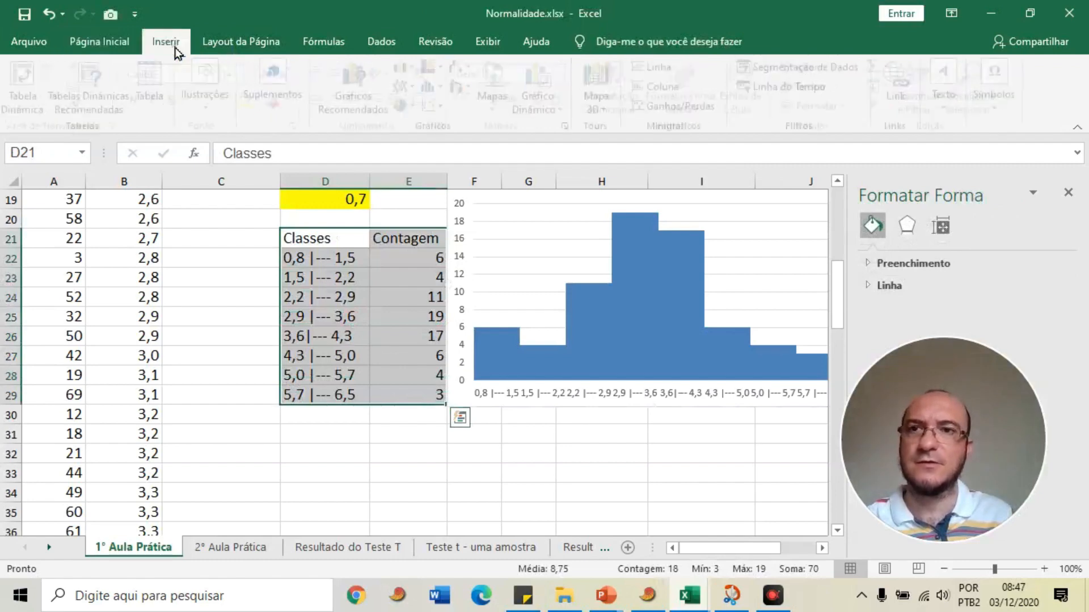
left_click(450, 108)
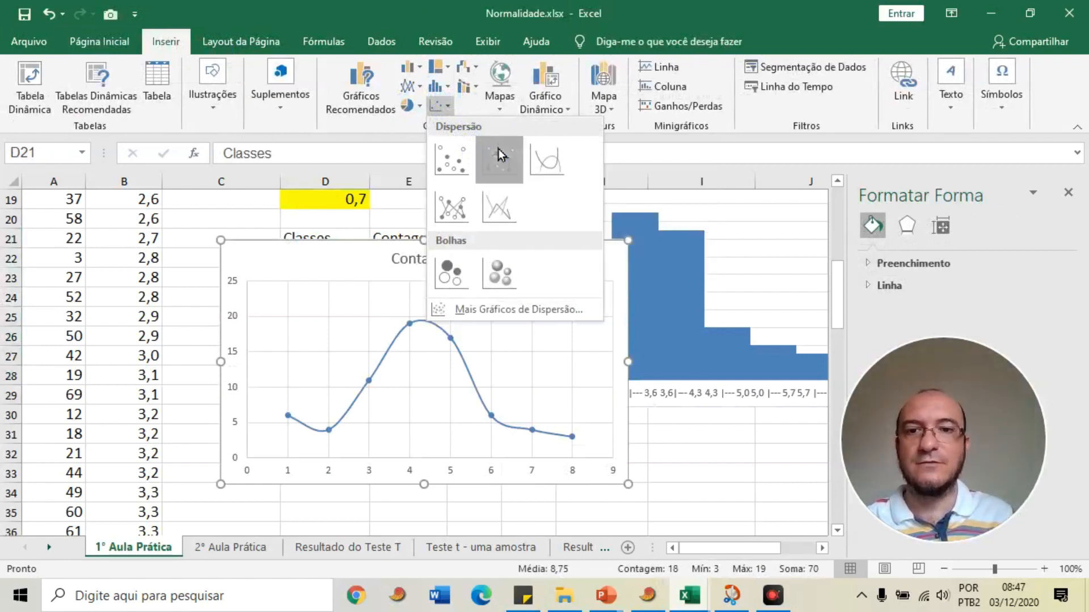
left_click(498, 153)
left_click_drag(541, 494, 469, 416)
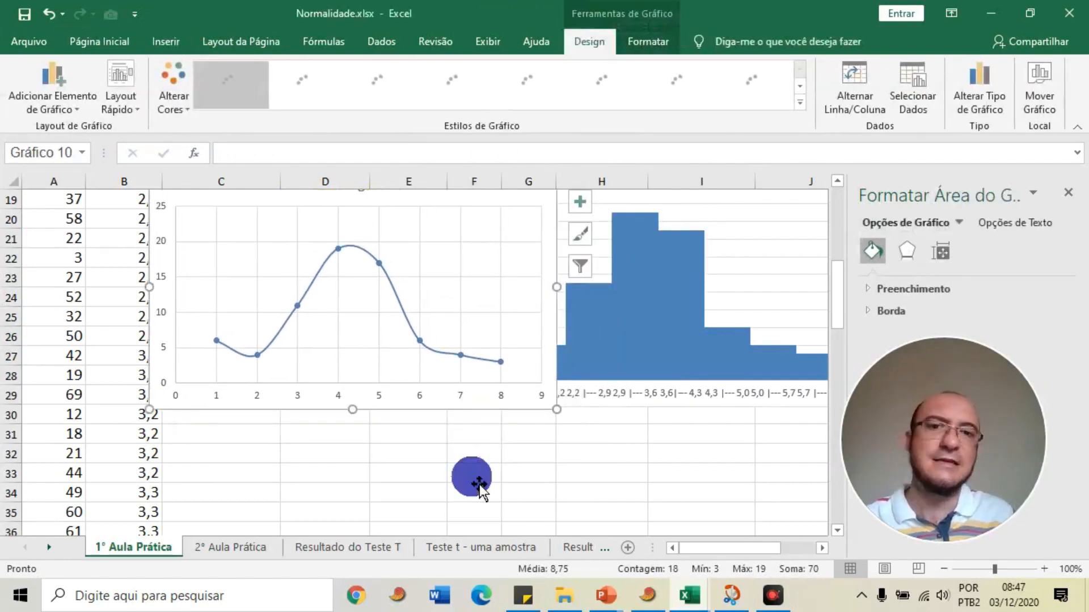
scroll(482, 482, "up", 1)
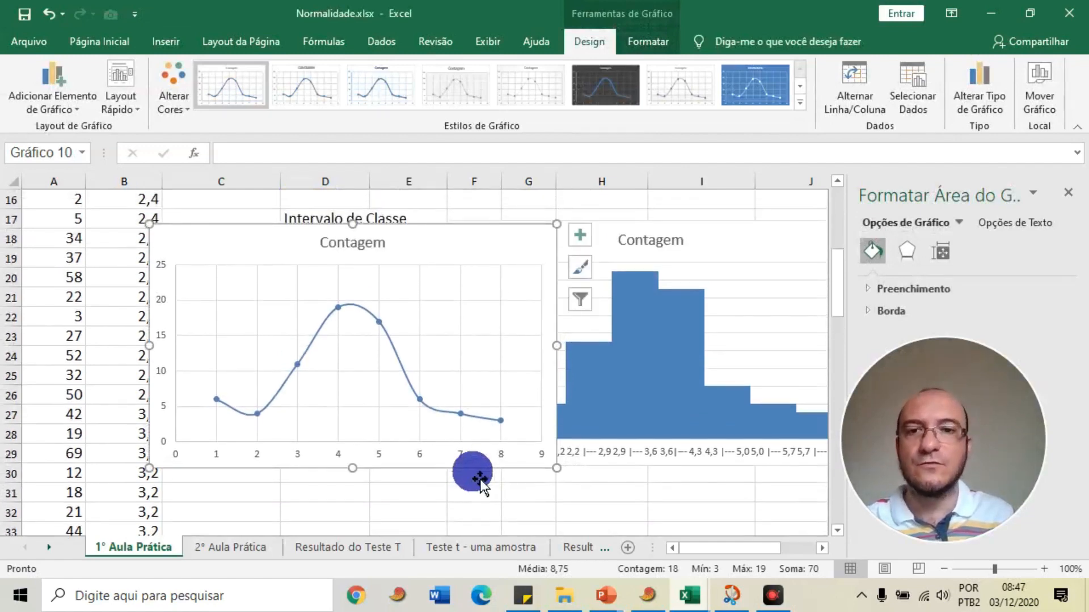